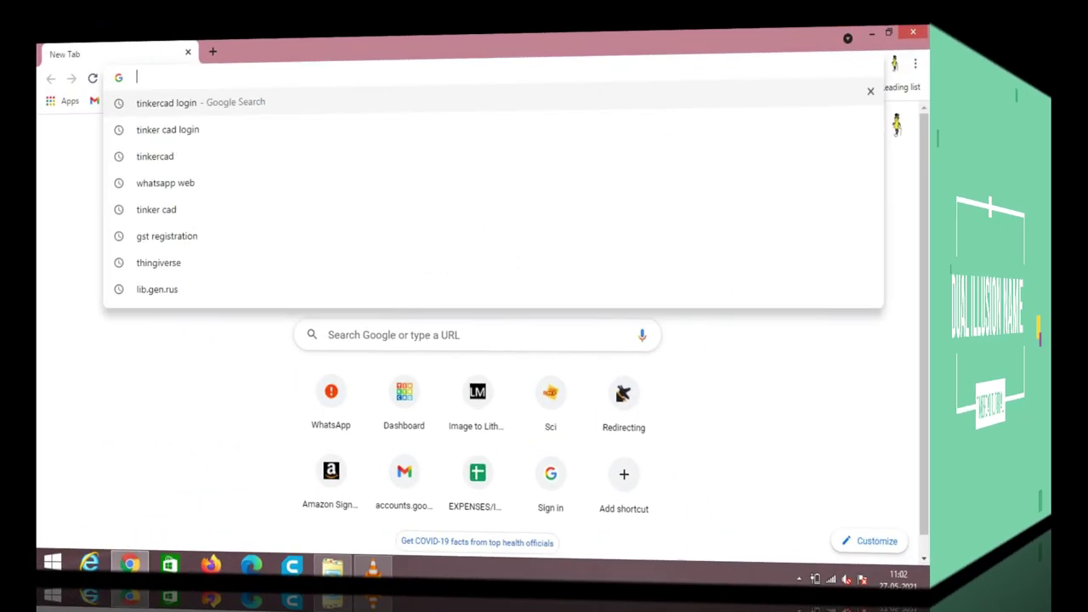
Open Tinkercad in the browser by entering "tinkercad" as the address
text(tinker)
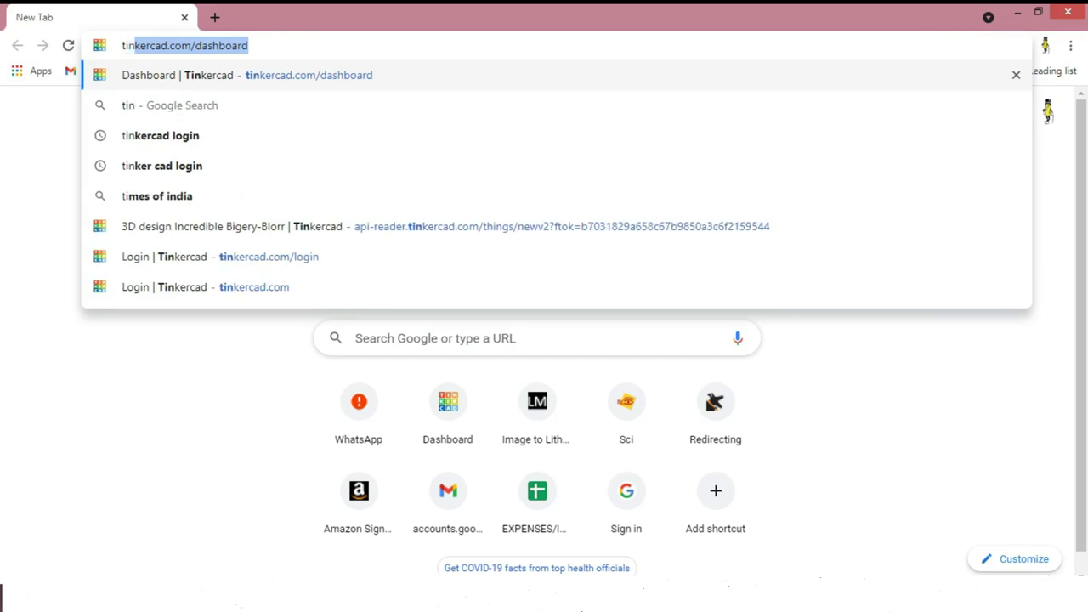
text(cad)
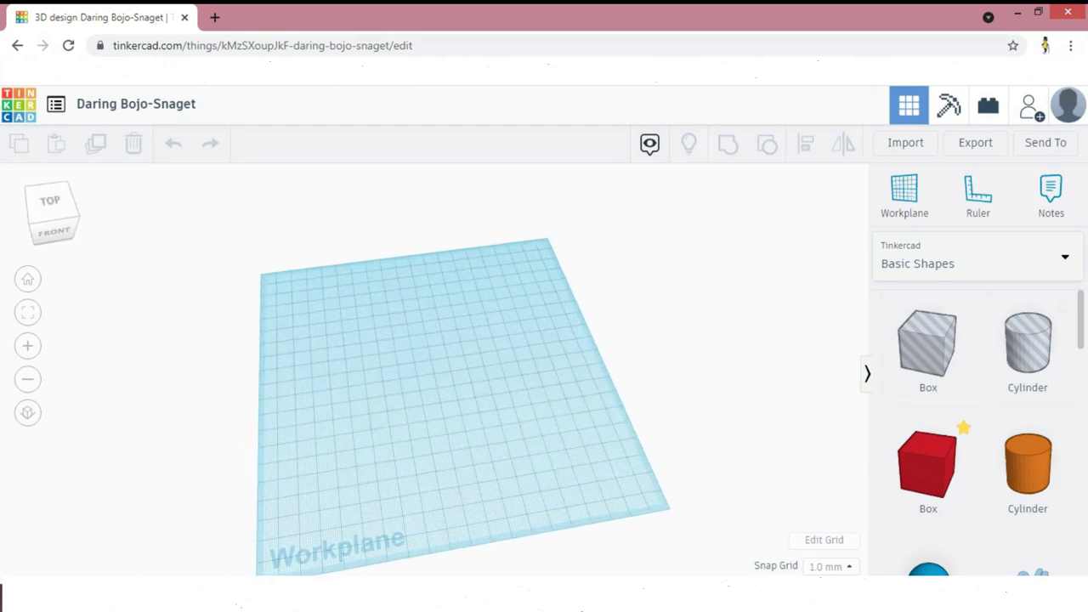
Add a Text shape to the upper half of the workplane and set its text to the first person's name in capitals
scroll(978, 425, down, 5)
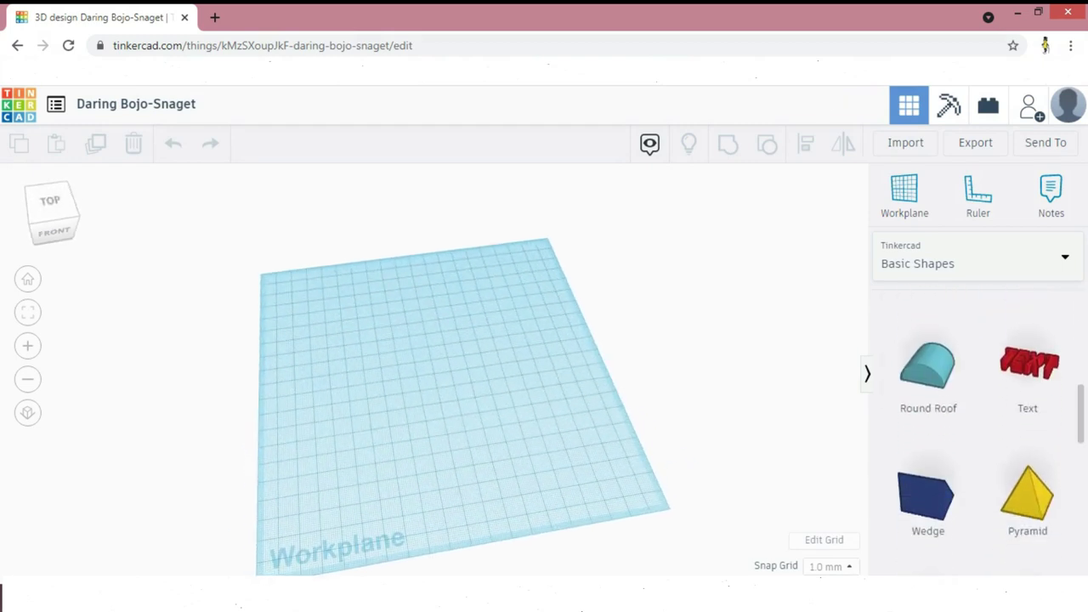
drag(1028, 357, 388, 327)
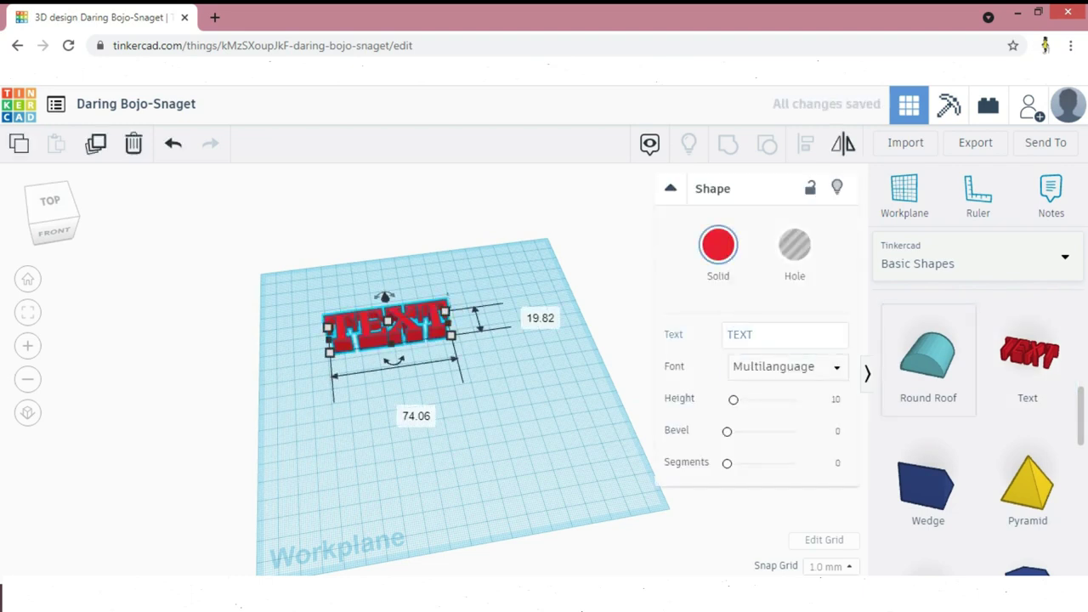
click(766, 335)
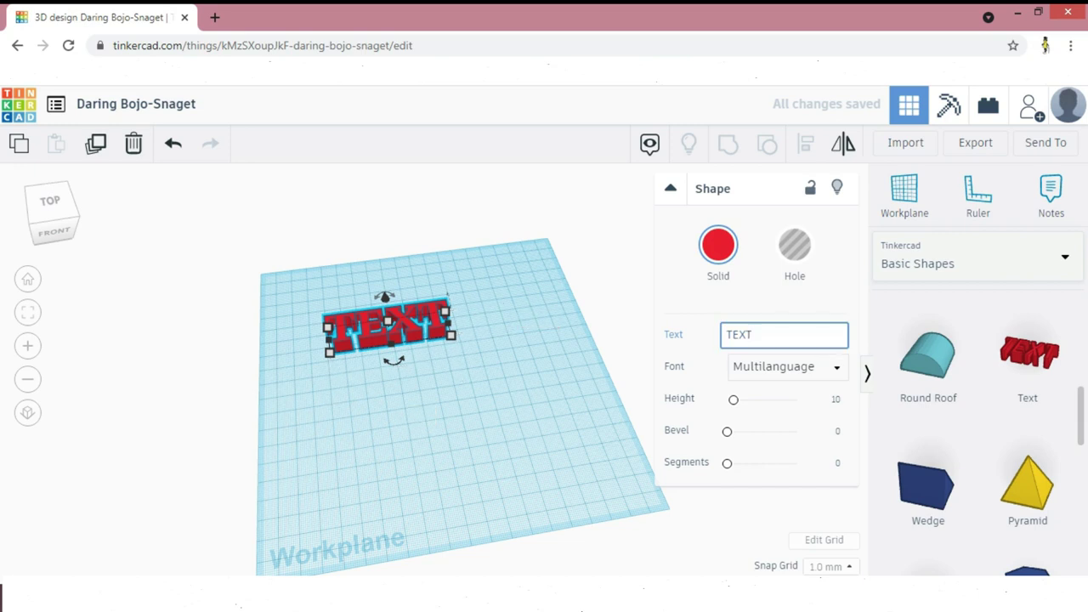
key(BackSpace)
key(BackSpace)
key(BackSpace)
key(BackSpace)
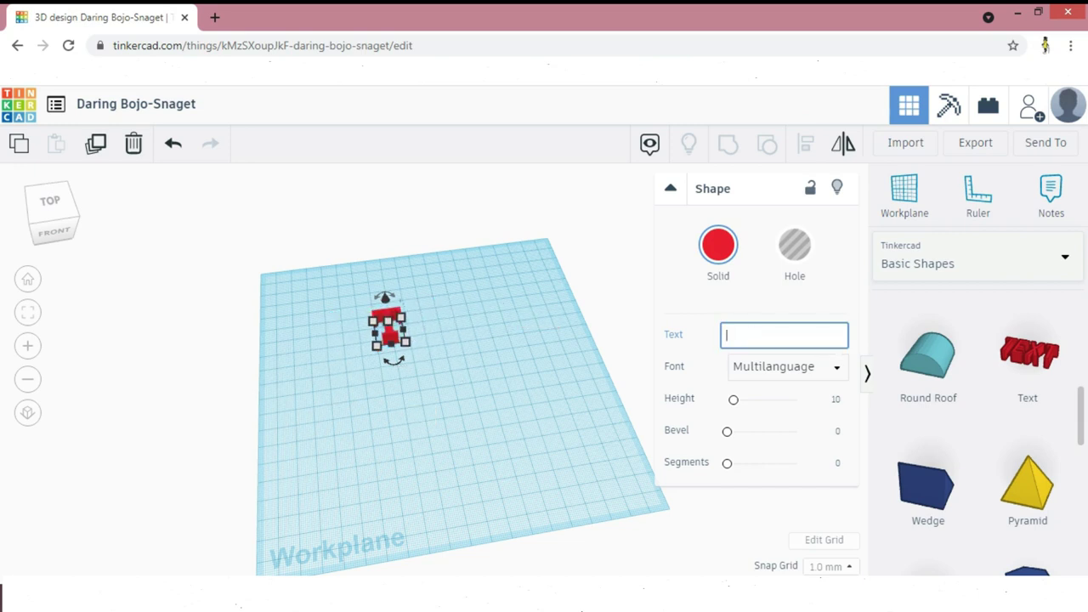
text(sa)
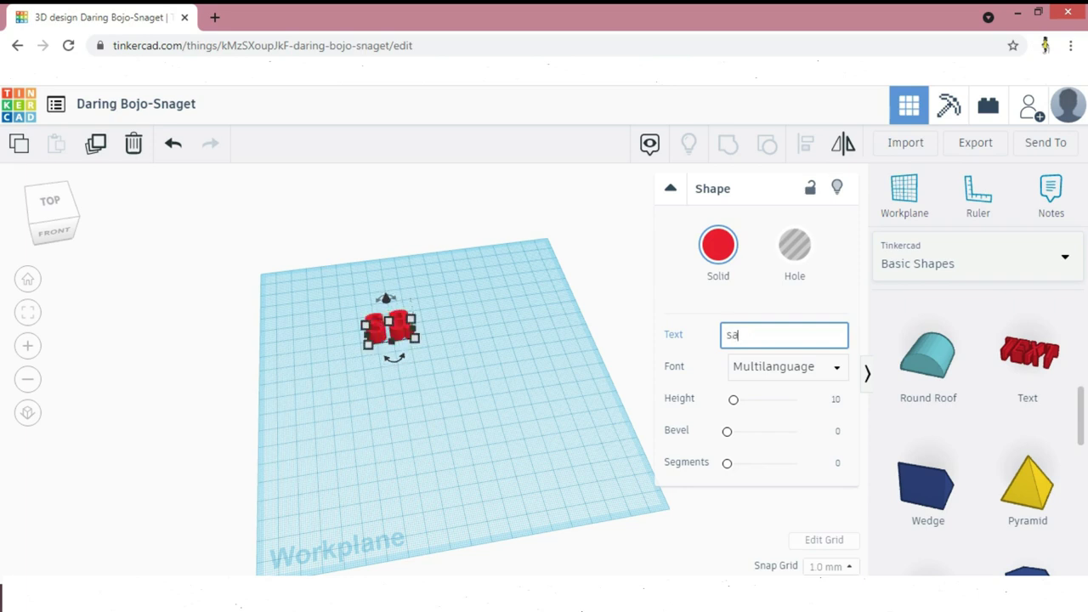
key(BackSpace)
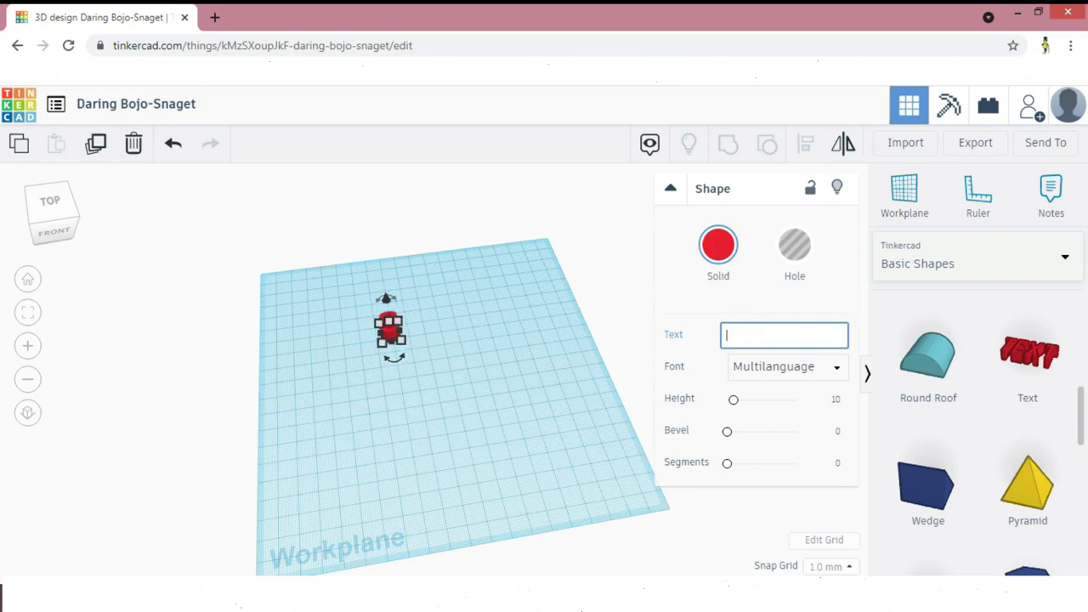
text(SAT)
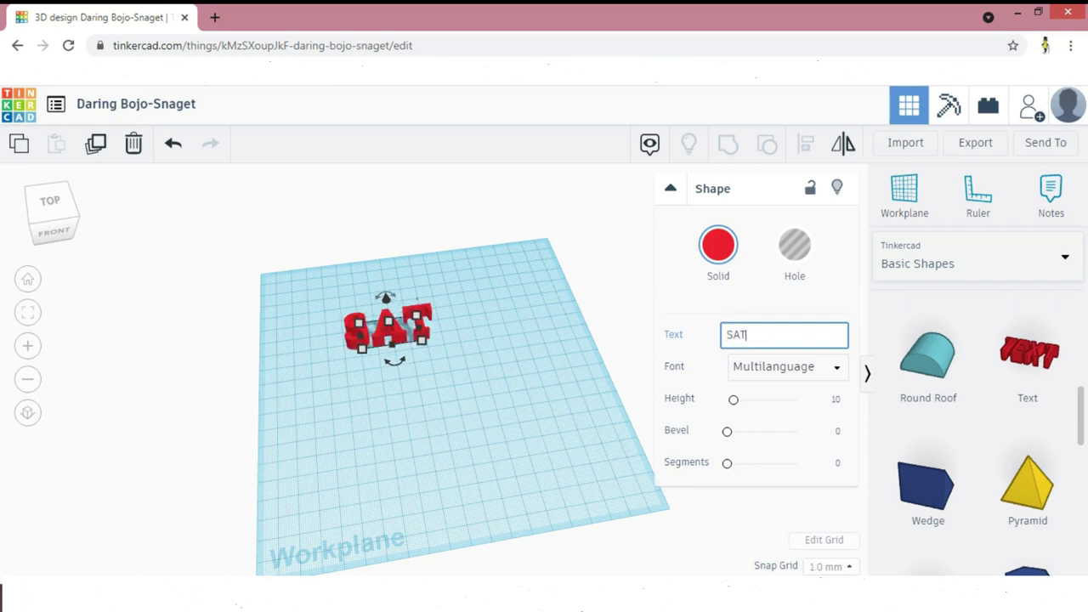
text(HIRAJU)
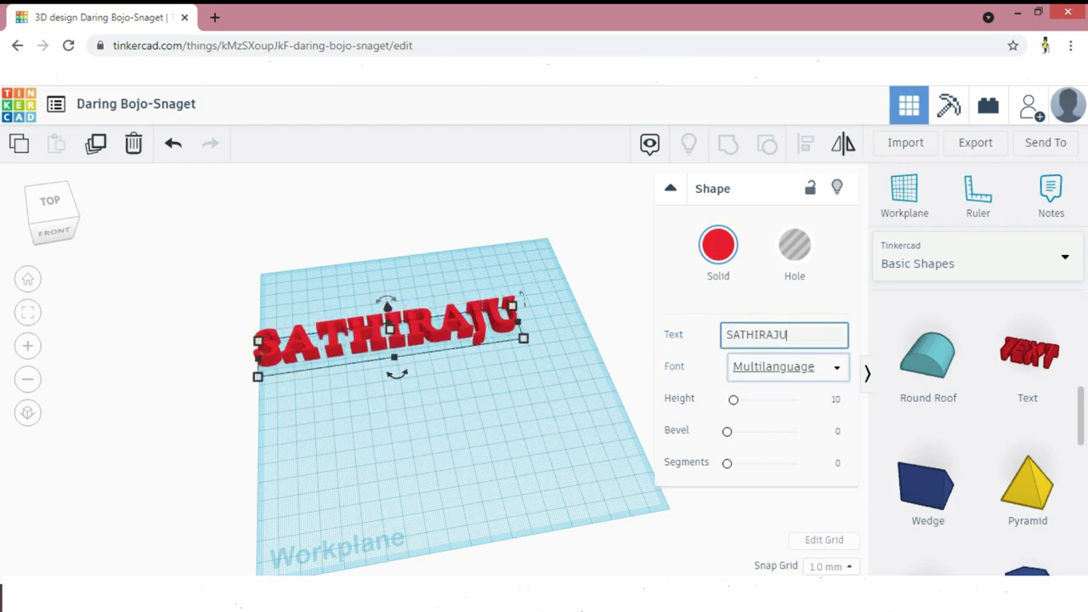
Set the name text's font to Sans Mono and its bevel to 1.31
click(789, 367)
key(Return)
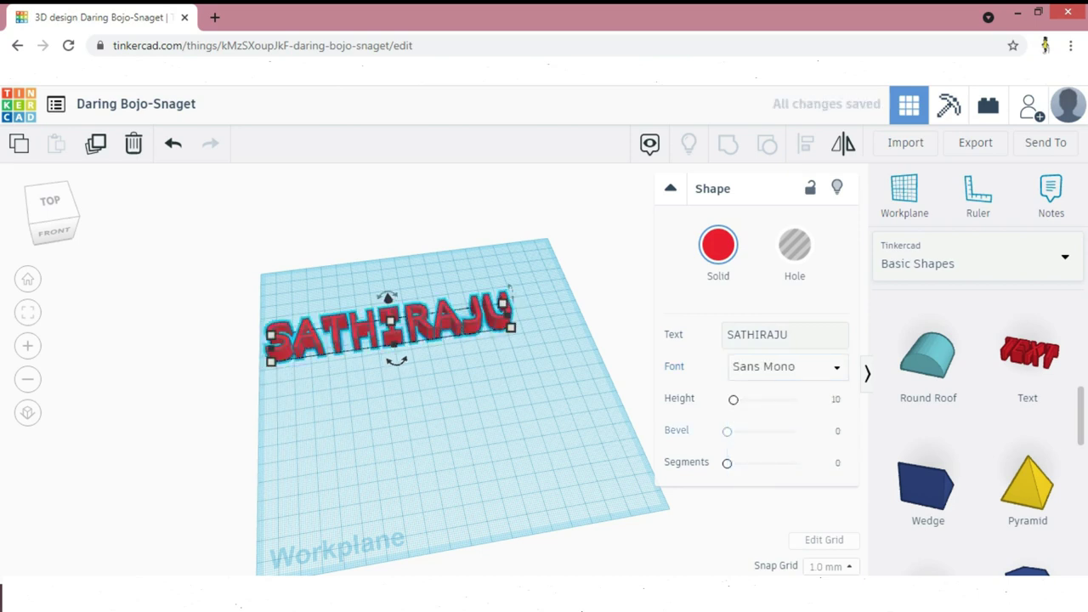
drag(727, 431, 734, 432)
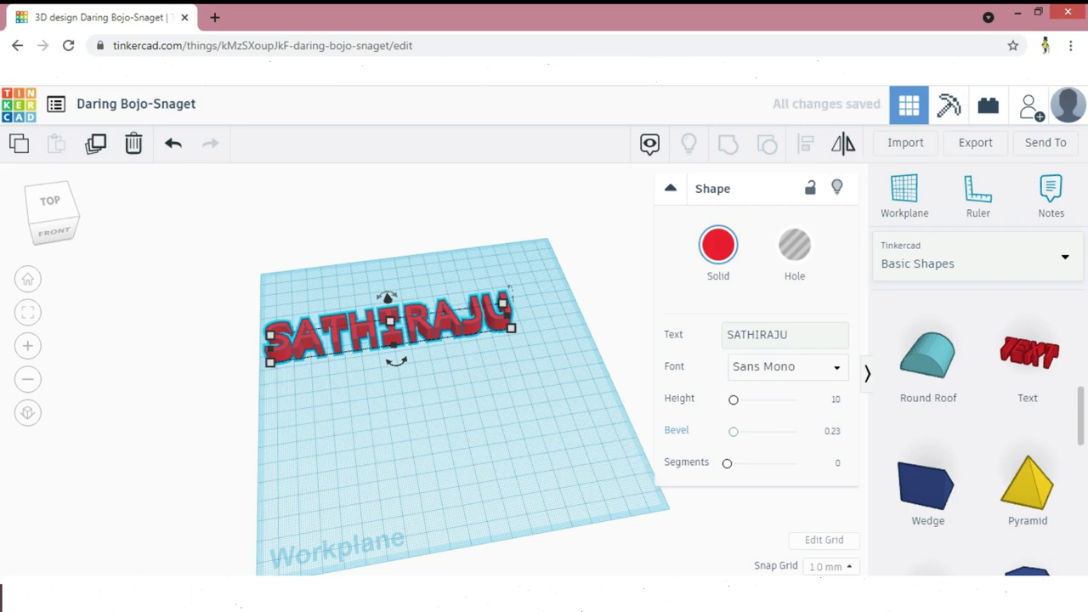
key(Right)
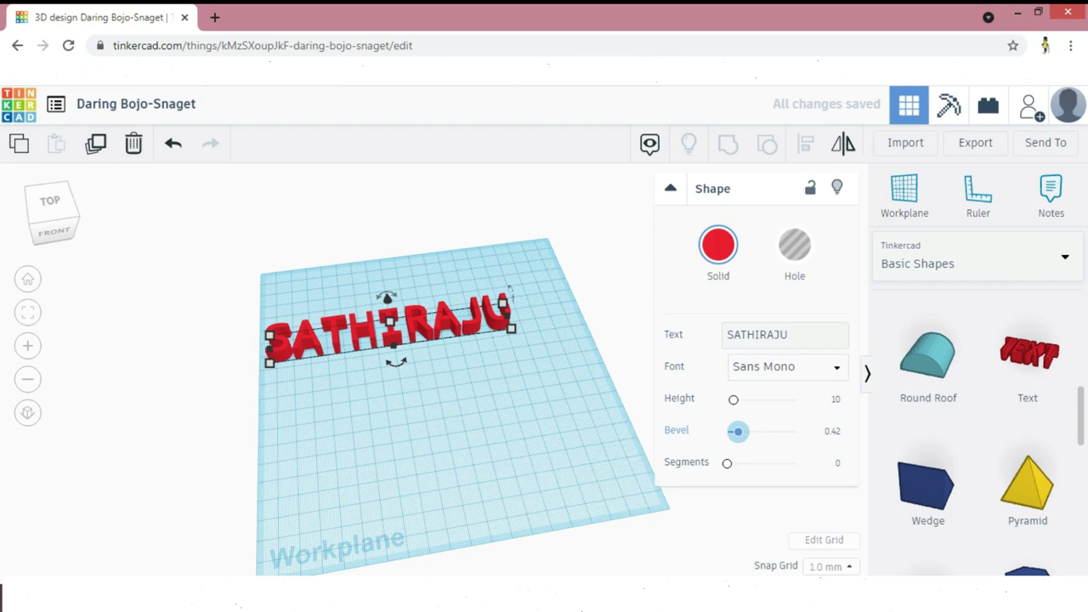
drag(738, 432, 752, 432)
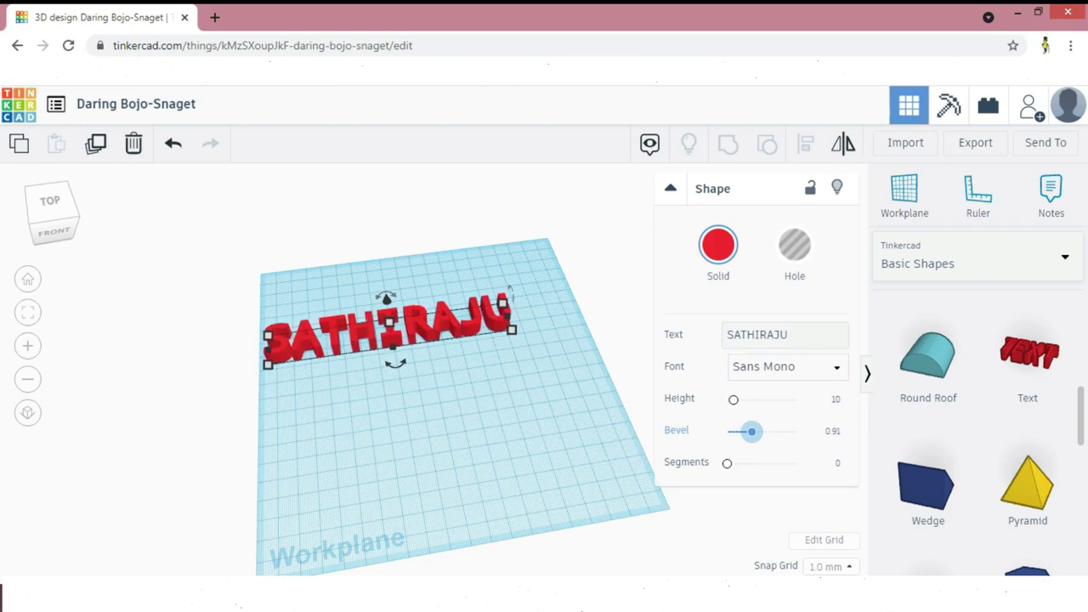
key(Right)
key(Right)
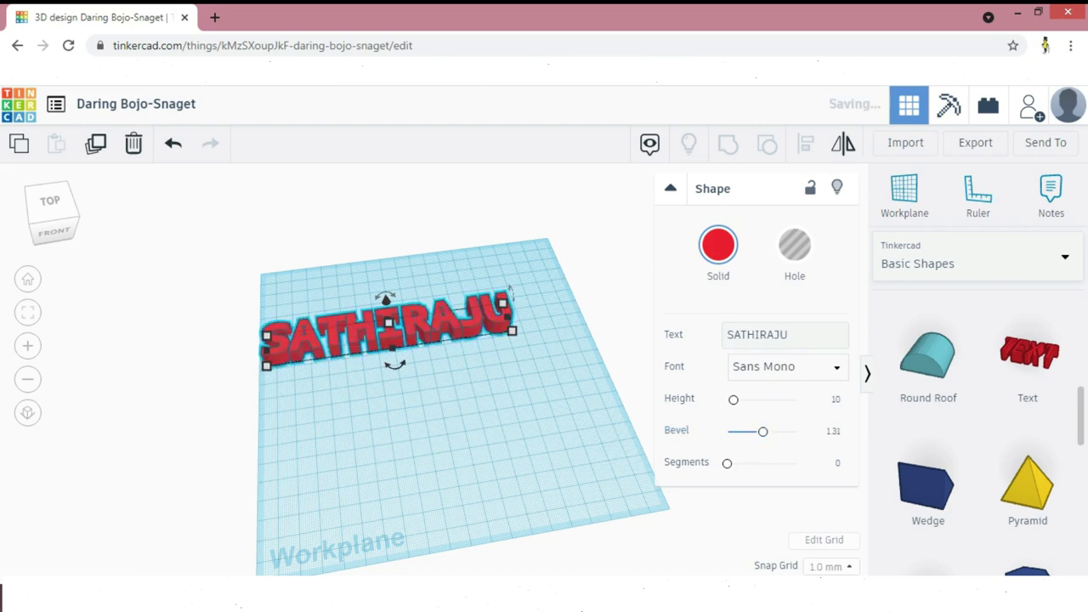
Duplicate the name text, place the copy below the original and change its text to the second person's name in capitals
right_drag(476, 374, 471, 476)
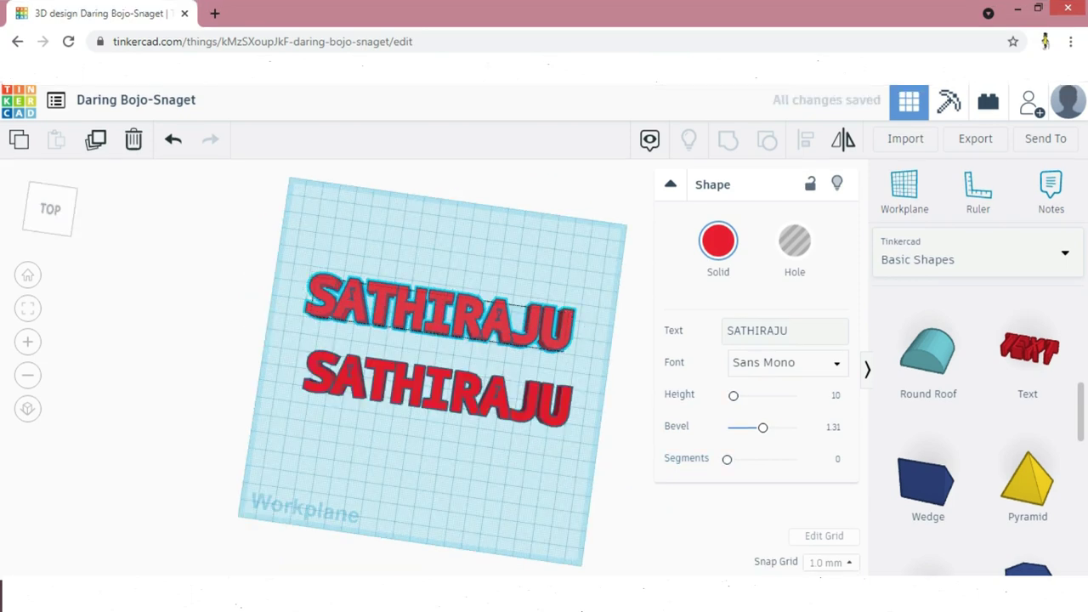
click(437, 389)
right_drag(437, 389, 492, 380)
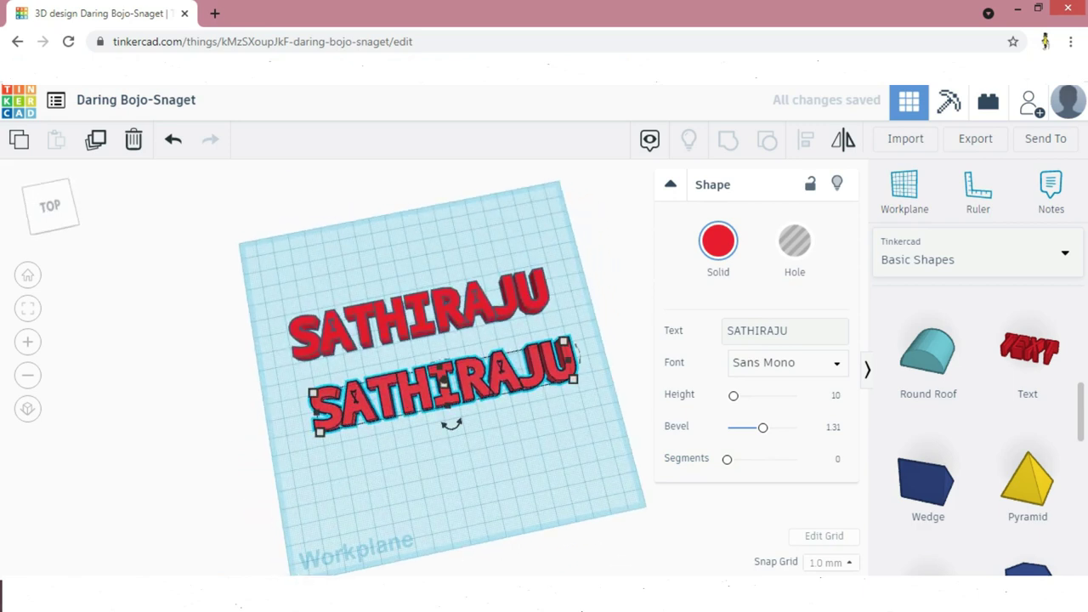
click(799, 331)
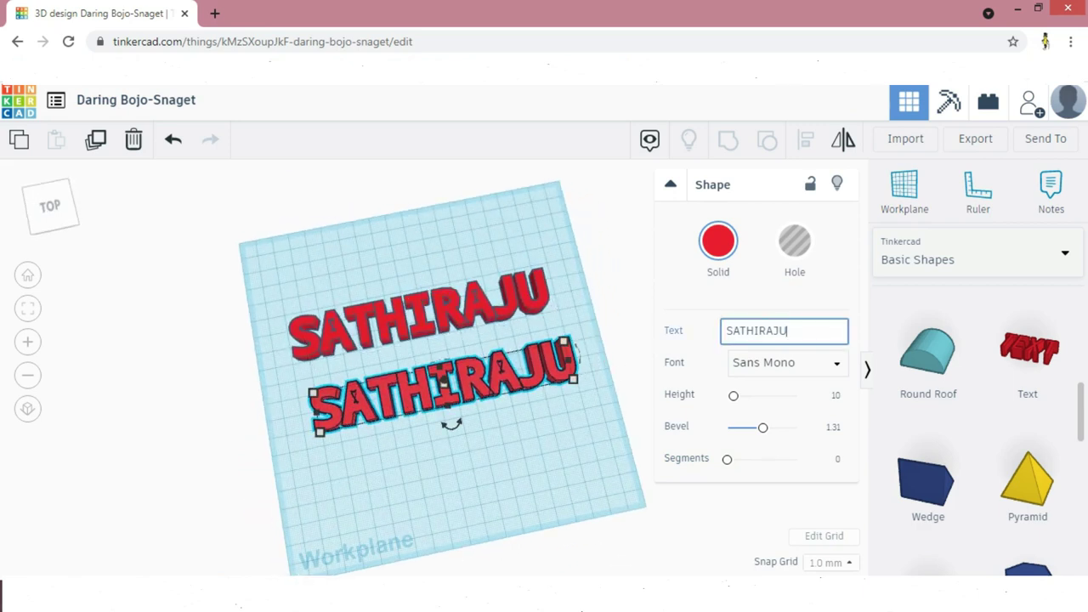
key(BackSpace)
key(BackSpace)
key(BackSpace)
key(BackSpace)
key(BackSpace)
key(BackSpace)
key(BackSpace)
key(BackSpace)
key(BackSpace)
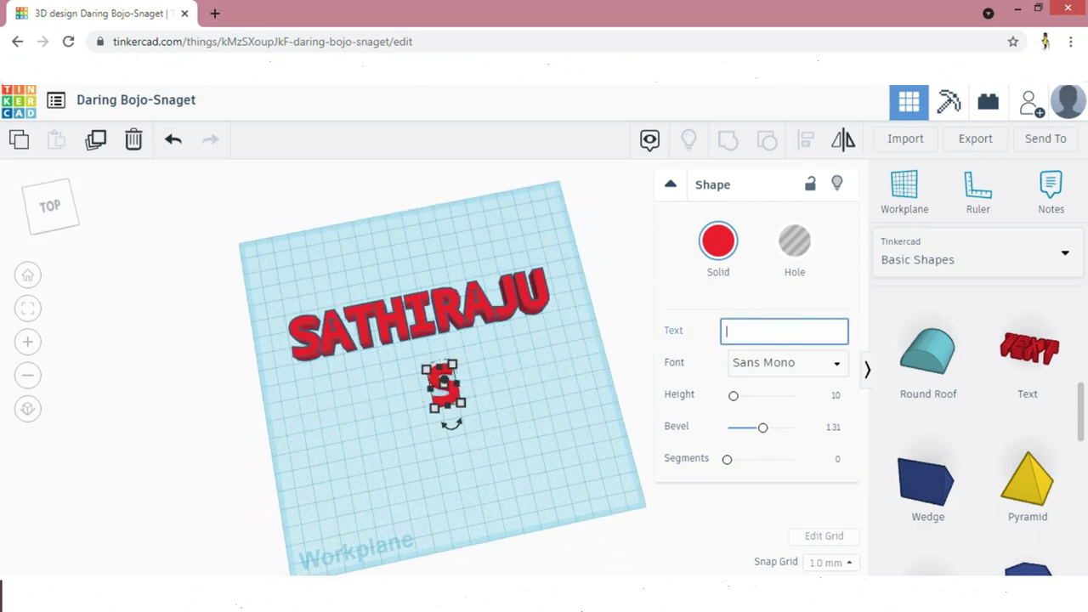
text(PR)
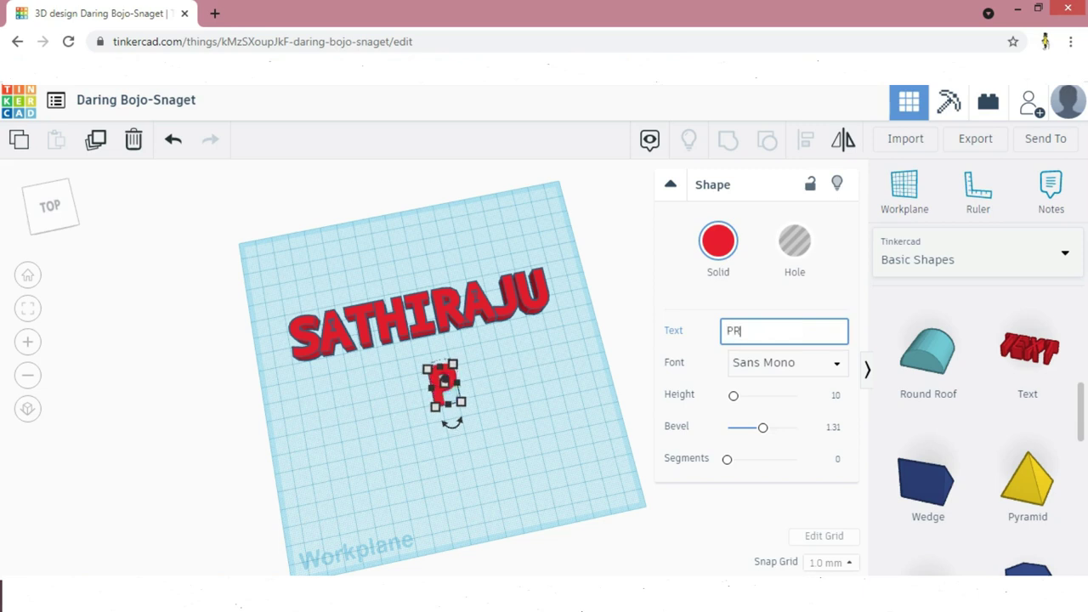
text(EETHA)
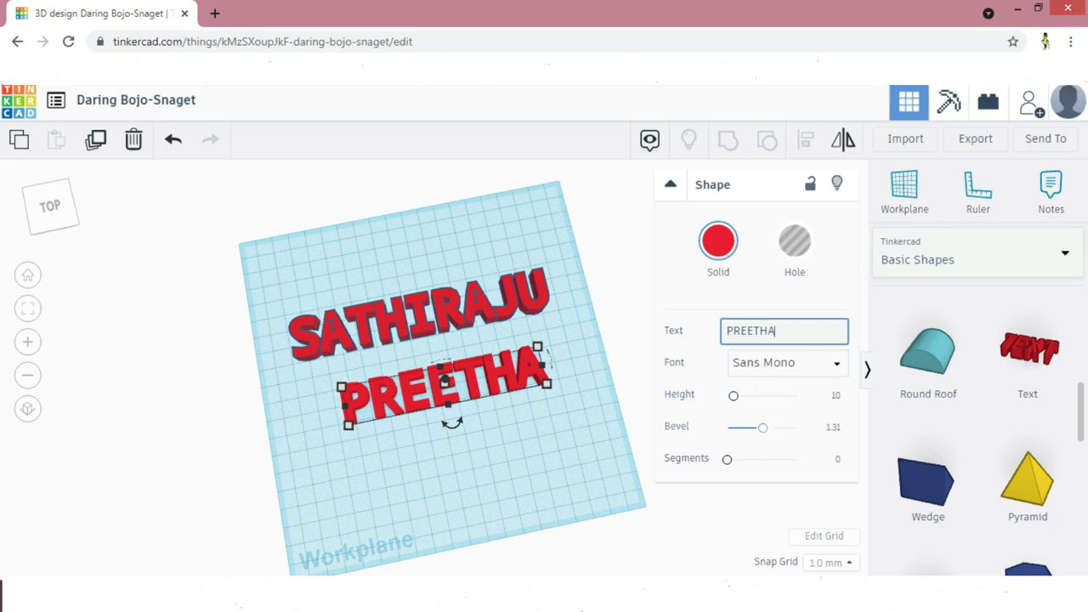
click(527, 476)
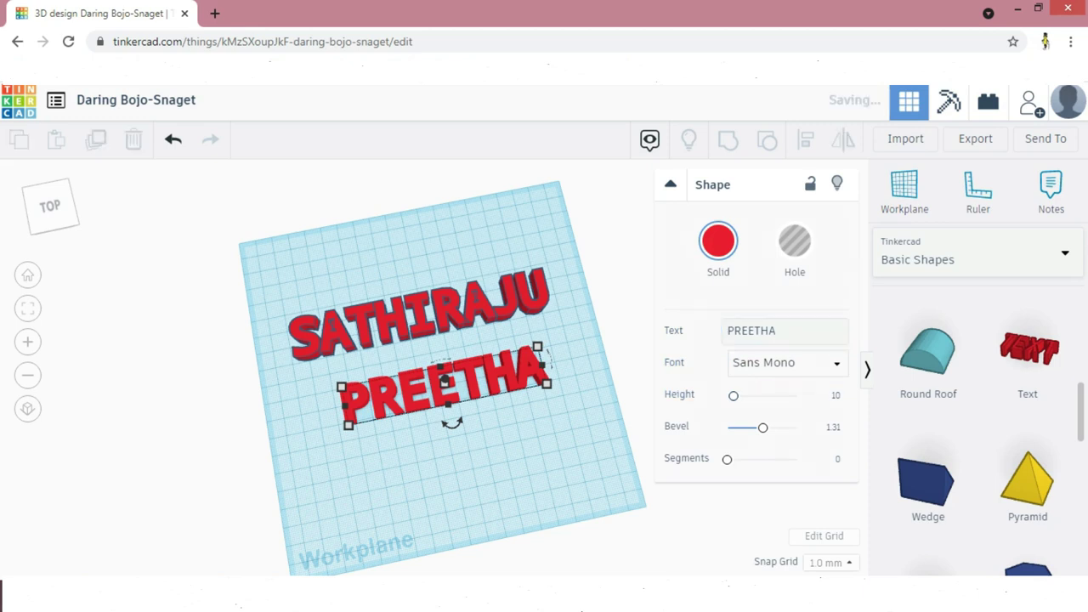
Move the second name text closer beneath the first, by about 4.9 mm along one axis and 4.5 mm along the other
right_drag(527, 476, 473, 485)
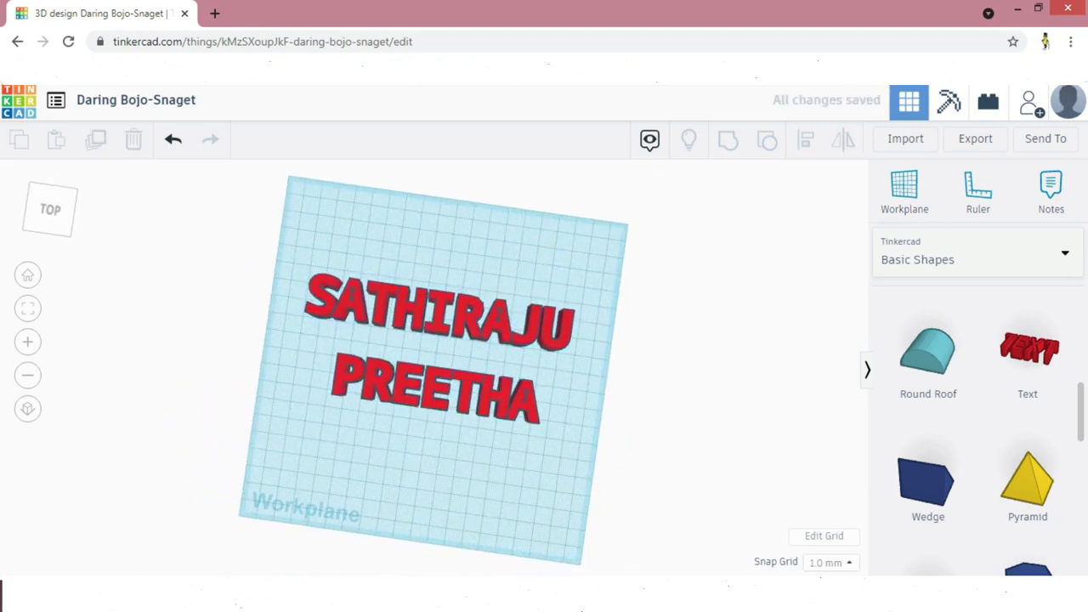
drag(435, 388, 430, 379)
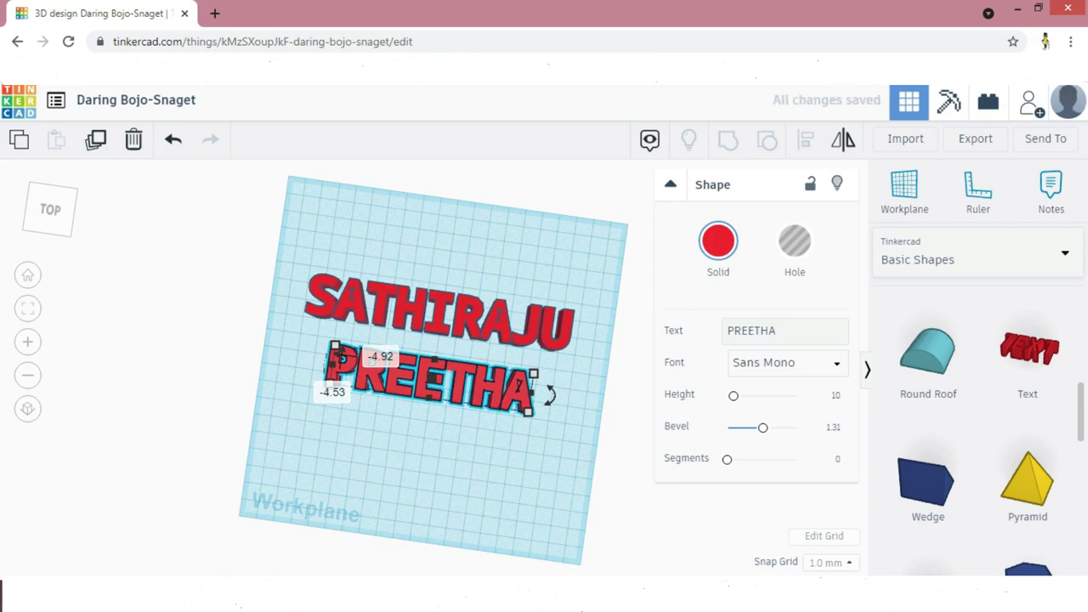
scroll(483, 443, down, 3)
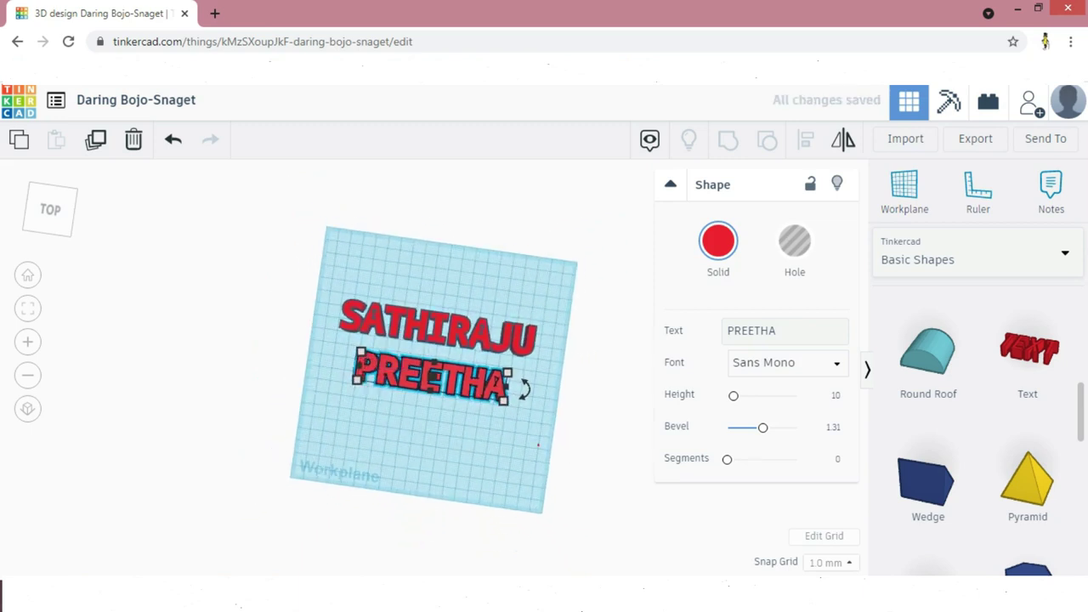
click(483, 442)
Place a Heart shape at each end of the second name text
right_drag(483, 442, 534, 429)
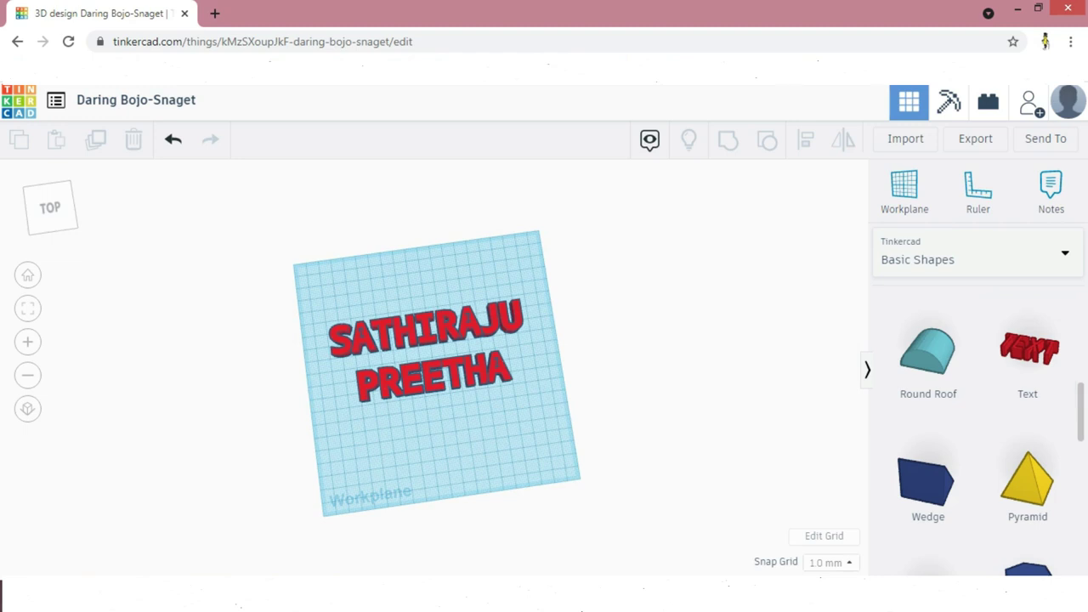
scroll(978, 425, down, 5)
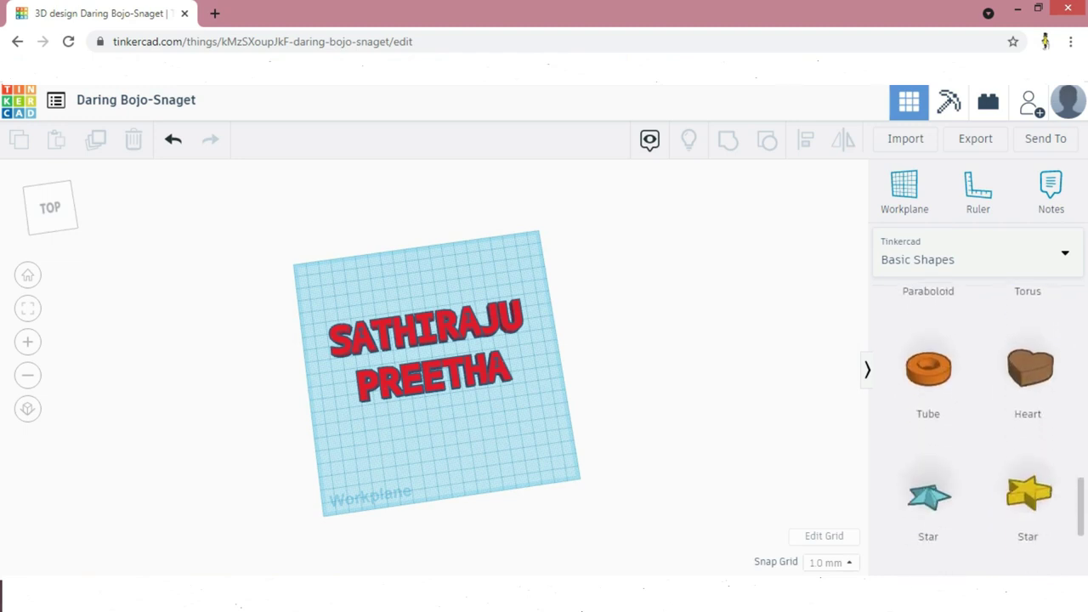
drag(1028, 362, 528, 360)
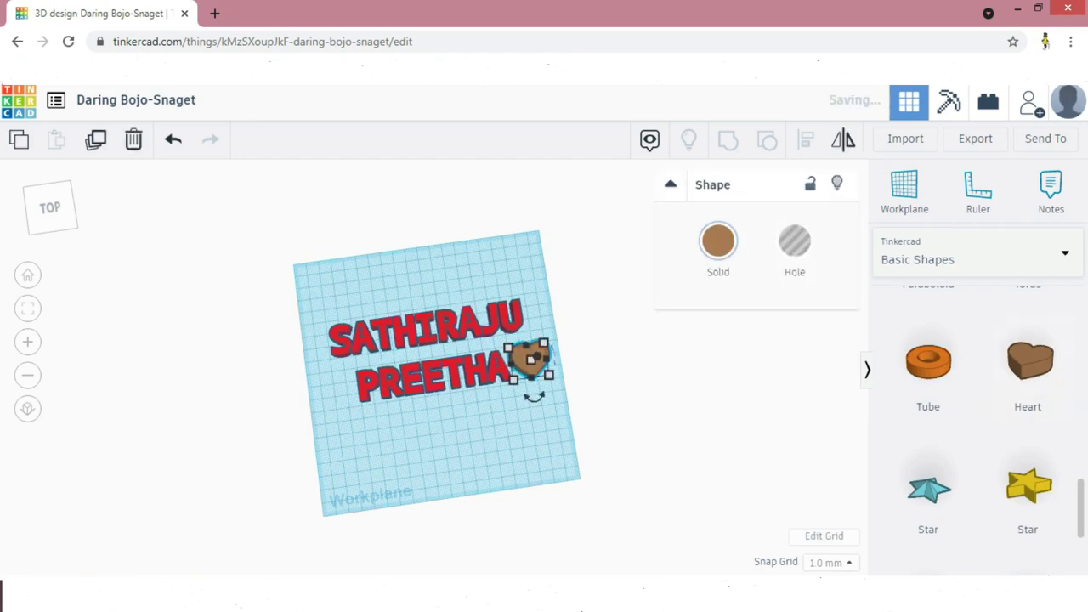
drag(1028, 361, 337, 387)
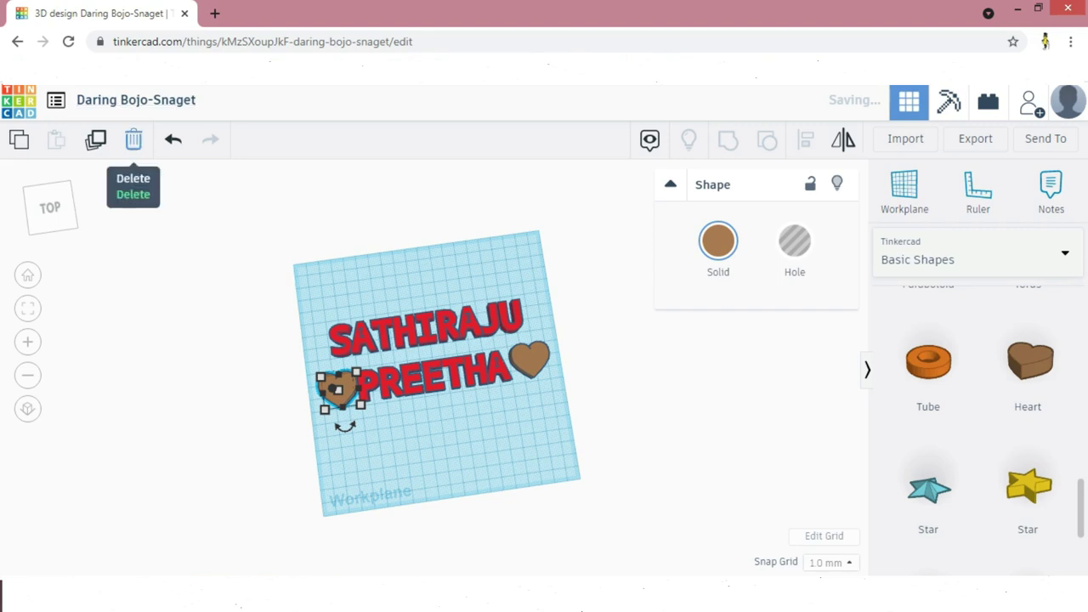
Replace the heart in front of the second name's first letter with a yellow Star shape
click(134, 139)
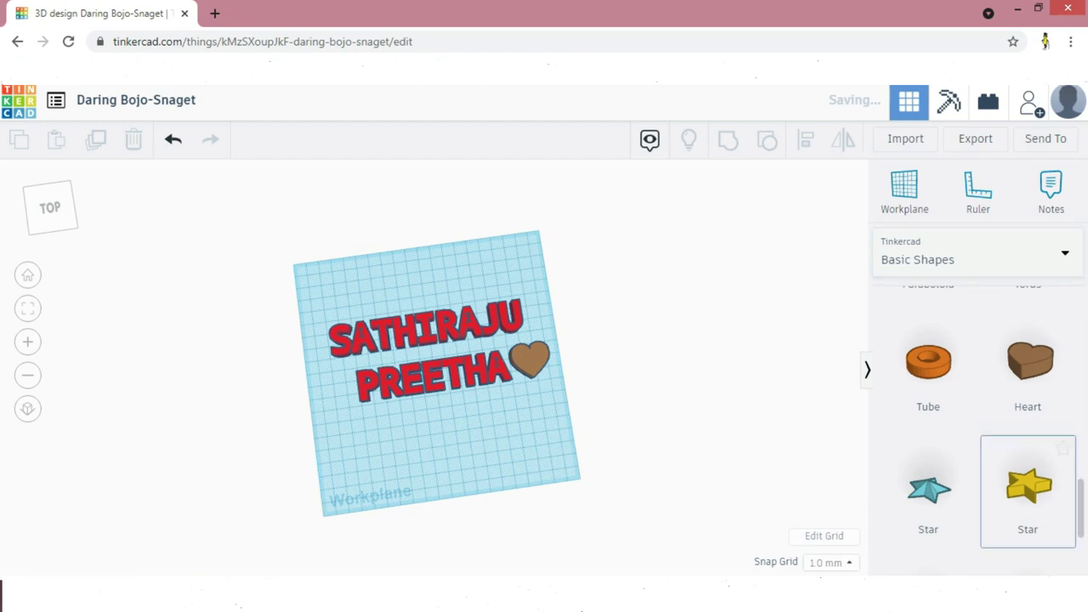
drag(1028, 484, 356, 408)
right_drag(374, 419, 353, 422)
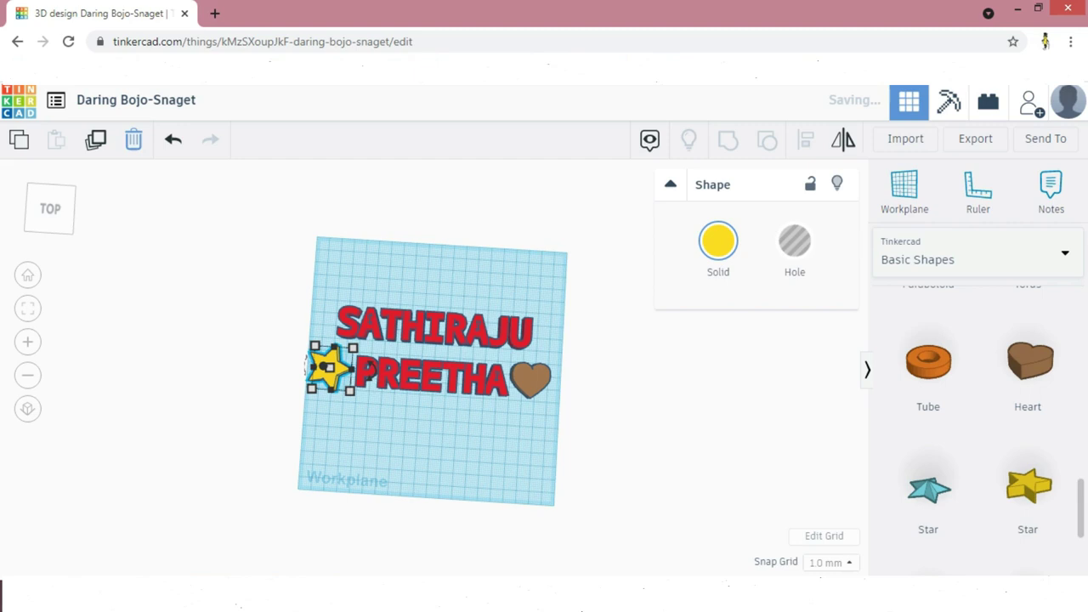
Delete the yellow star and the remaining heart beside the second name text
key(Delete)
click(530, 379)
key(Delete)
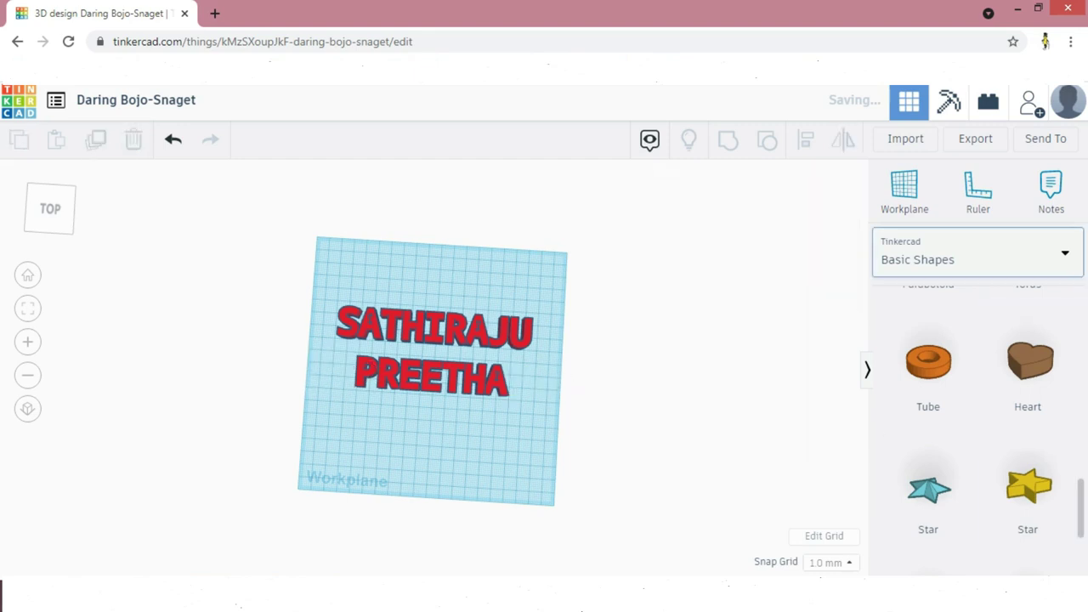
Find the butterfly on page 5 of all shape generators and place it at the end of the second name text
click(918, 255)
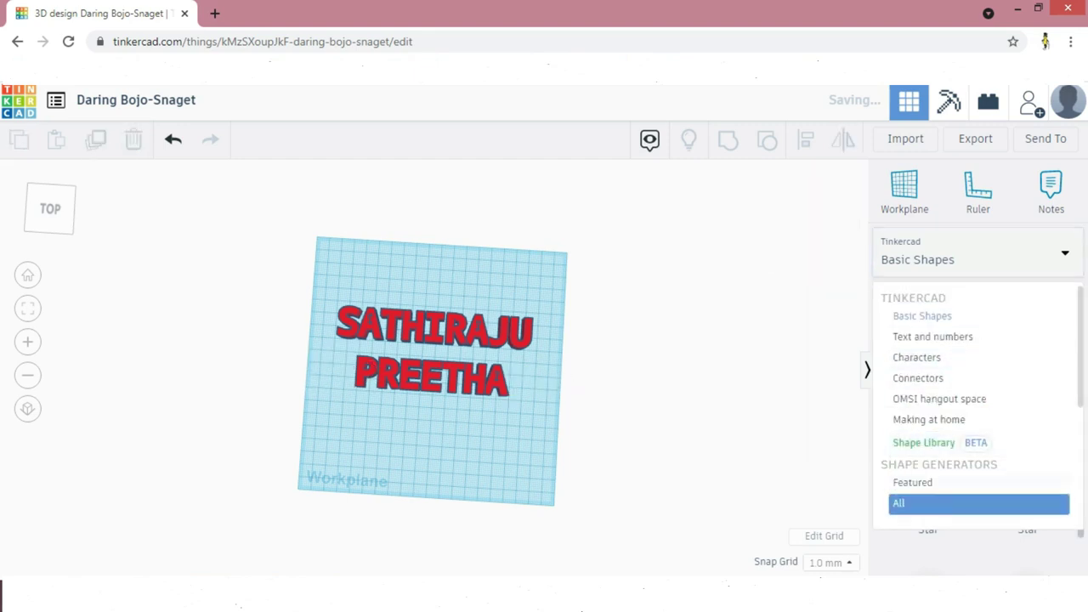
click(927, 505)
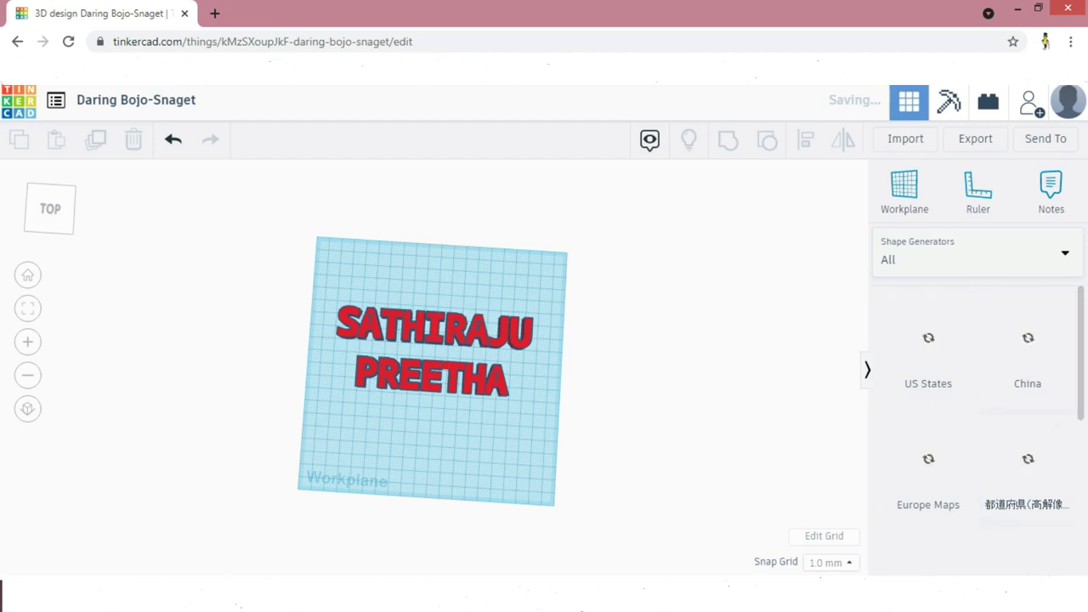
scroll(978, 425, down, 6)
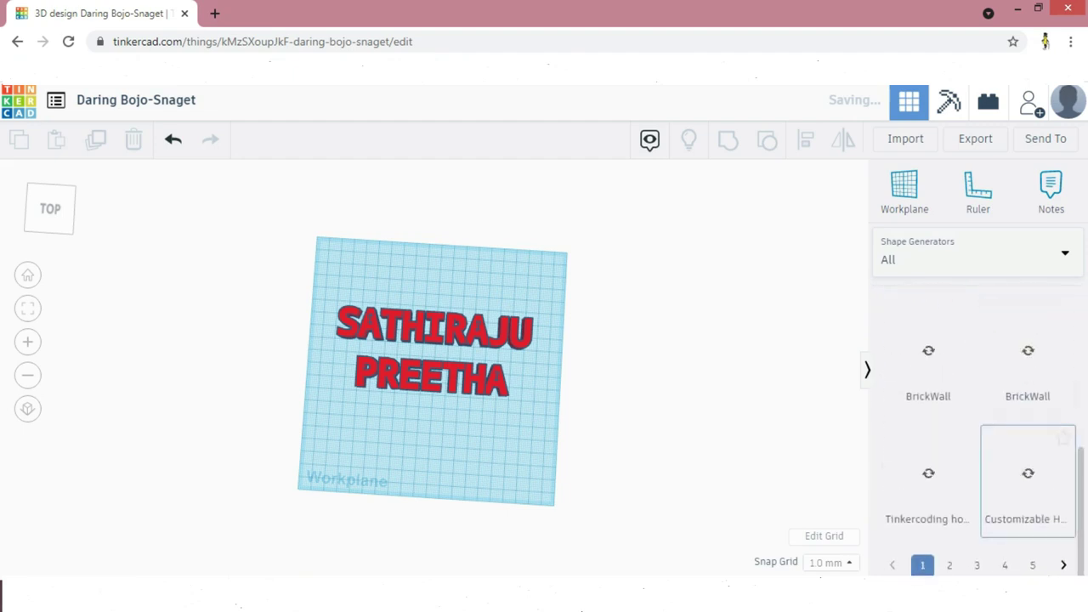
click(1033, 566)
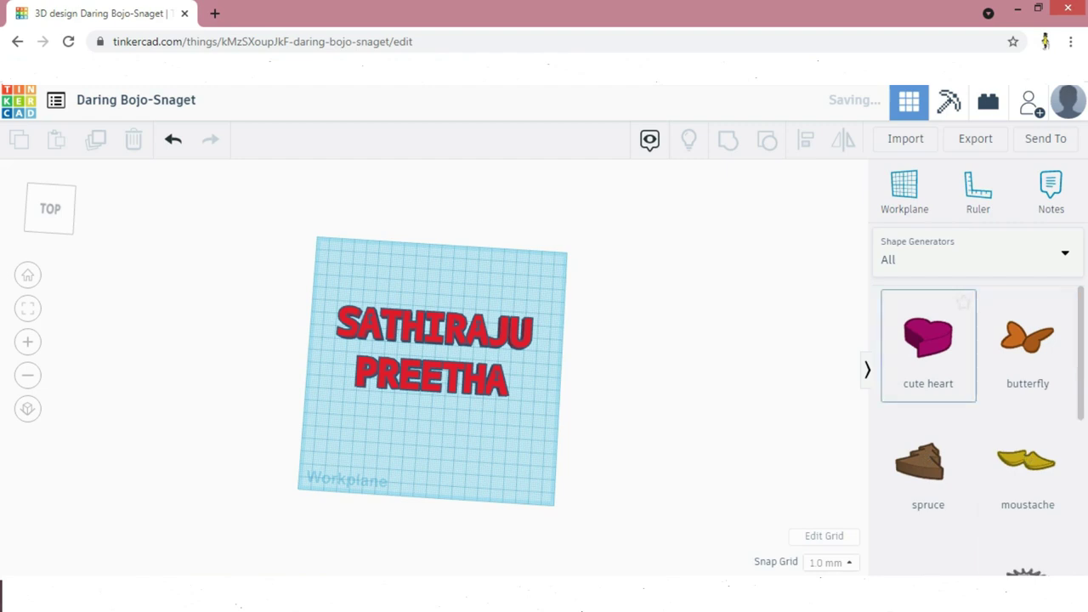
drag(1028, 340, 547, 374)
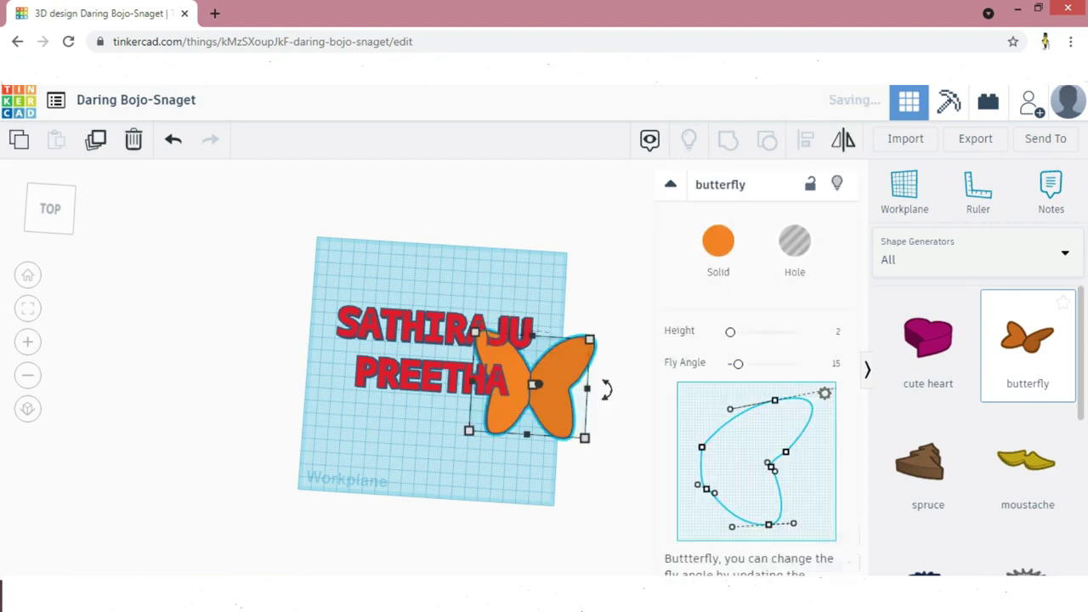
Shrink the butterfly after the second name to about 36 mm wide and 24 mm deep
drag(586, 437, 543, 400)
key(Escape)
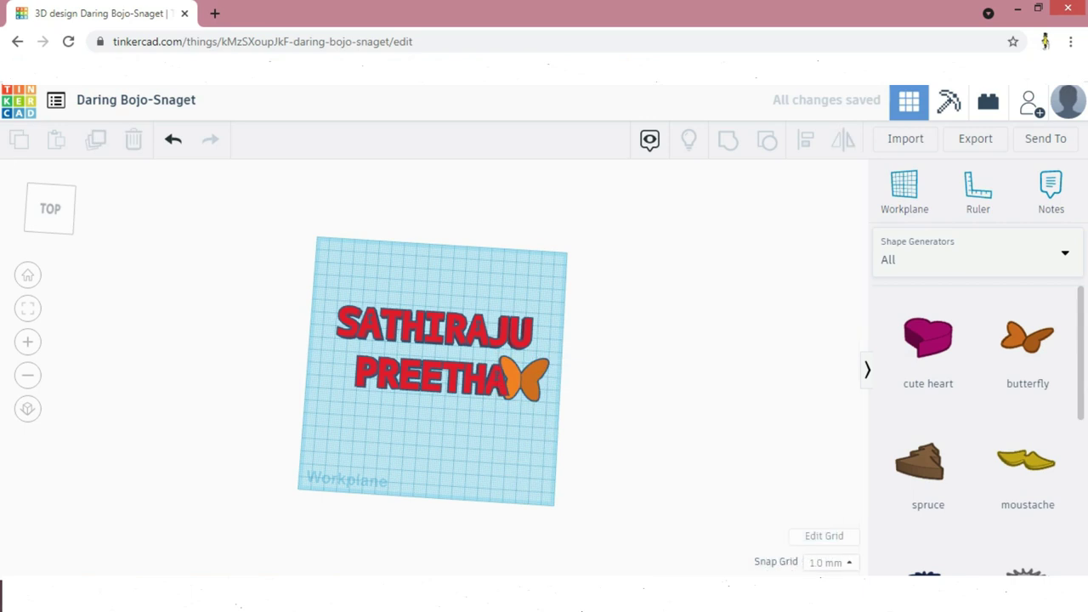
click(527, 378)
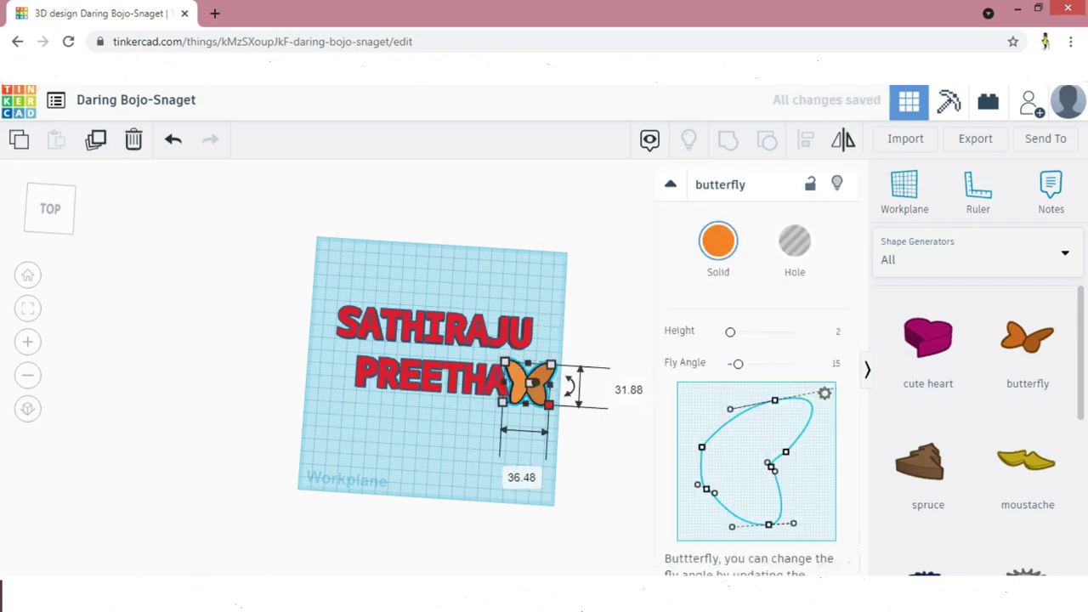
drag(549, 405, 549, 395)
key(Escape)
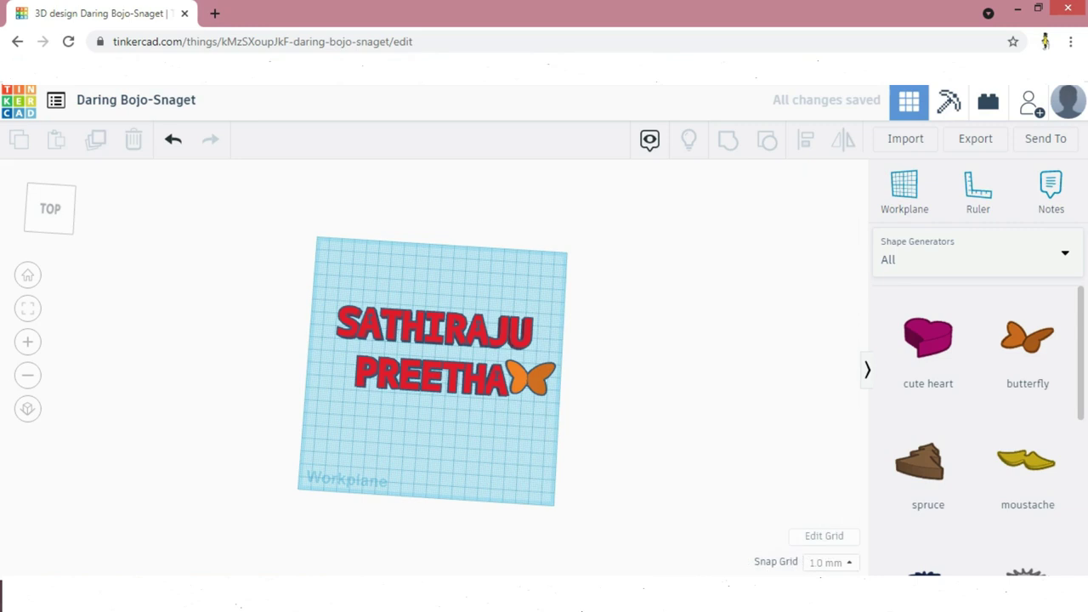
Shift the butterfly by 4 mm and 3 mm so it sits just past the second name's last letter
click(544, 372)
drag(537, 374, 544, 370)
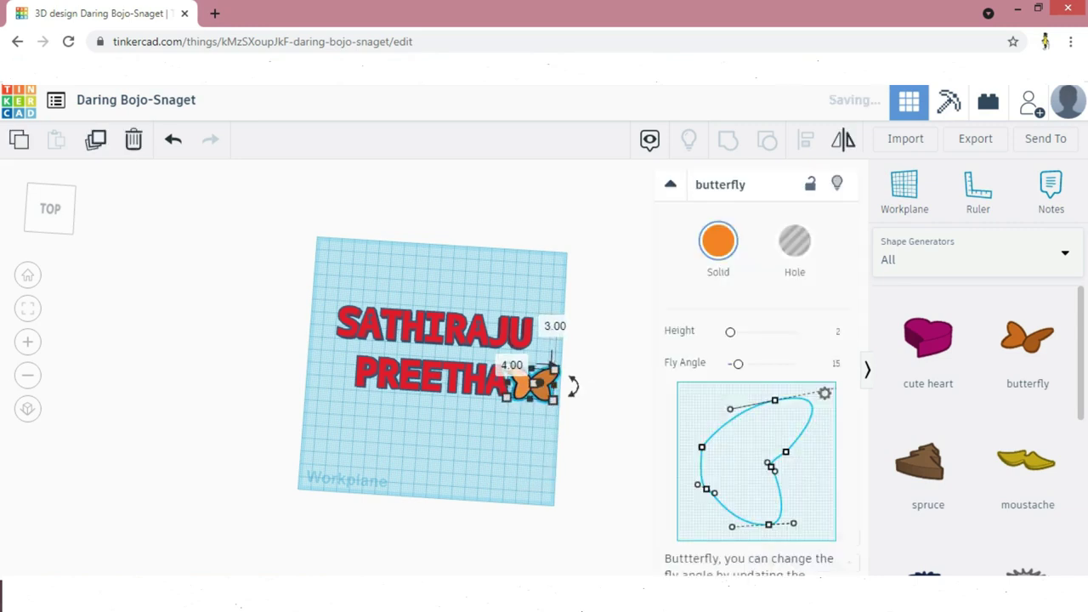
click(596, 442)
right_drag(596, 442, 616, 357)
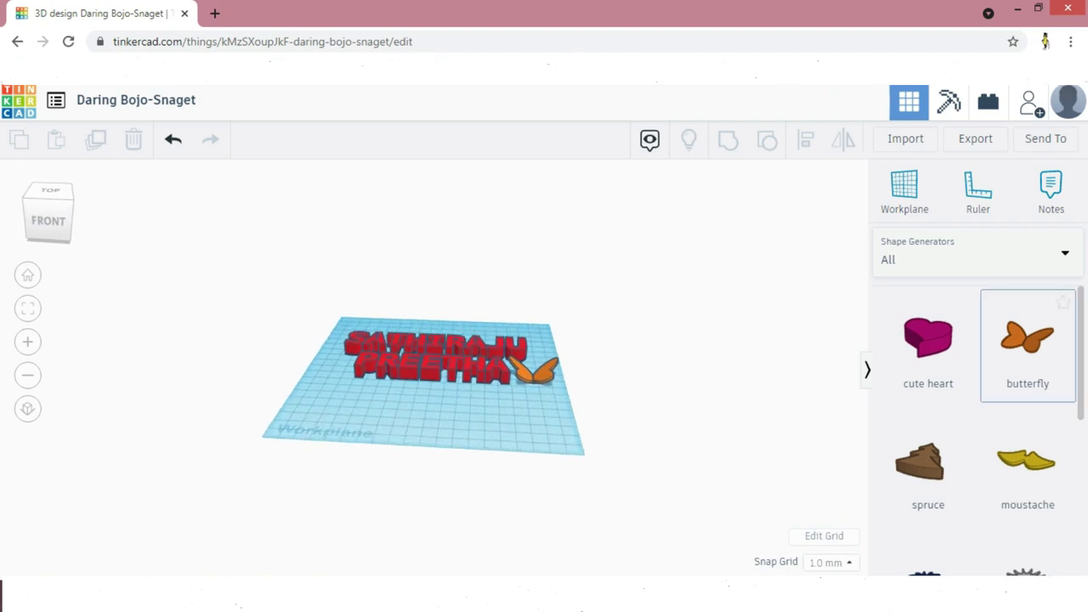
Add a second butterfly near the start of the name texts and scale it down
click(1028, 347)
right_drag(366, 383, 405, 435)
drag(327, 344, 319, 395)
drag(393, 418, 329, 398)
key(Escape)
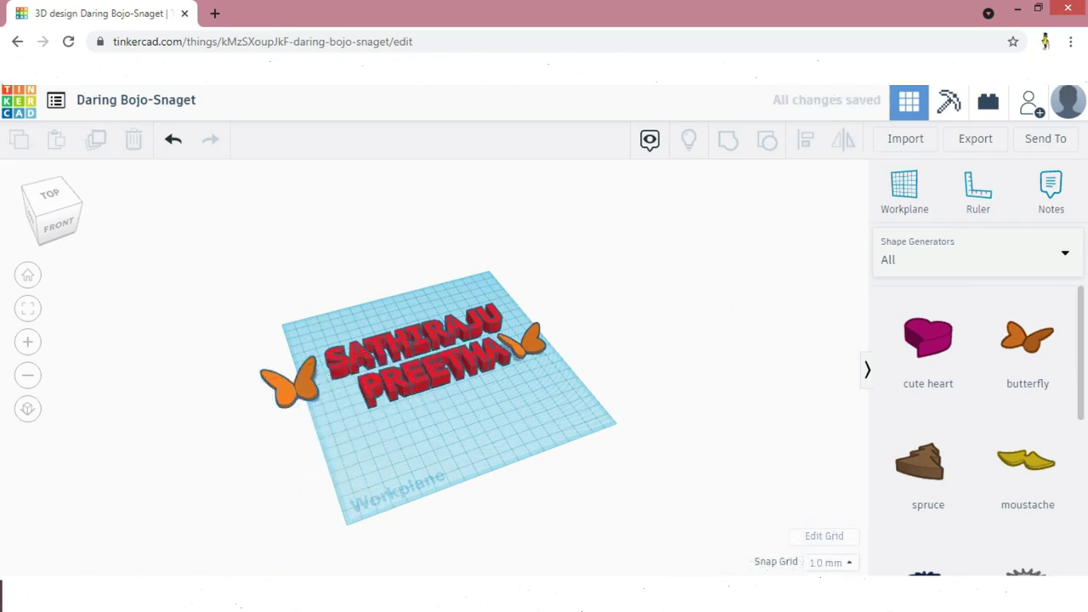
Move the second butterfly in front of the second name's first letter and shrink it to about 32.5 by 28 mm
click(294, 387)
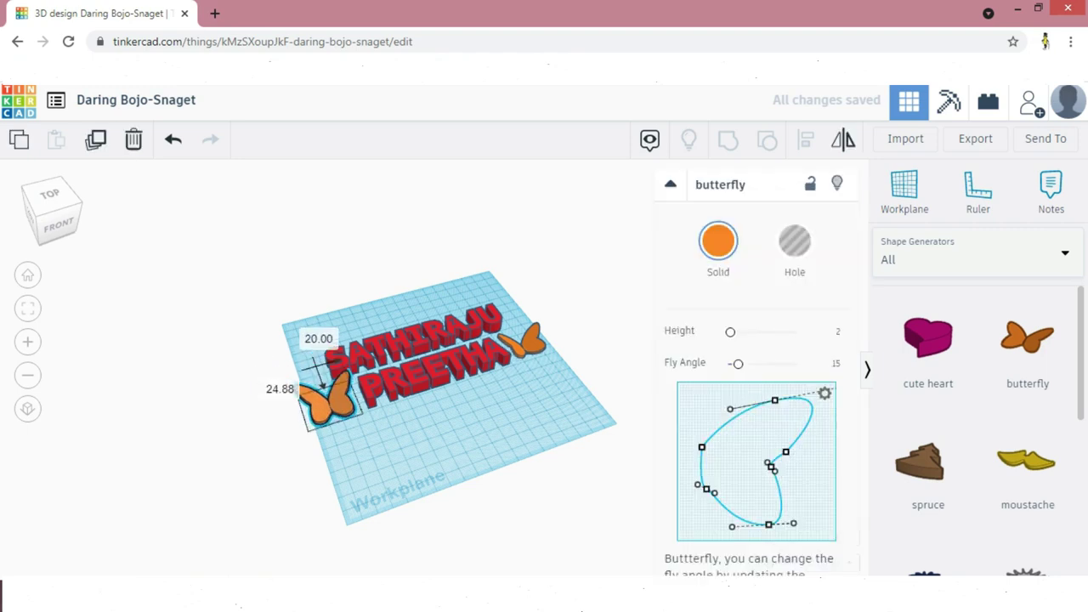
drag(327, 401, 328, 402)
right_drag(332, 406, 299, 489)
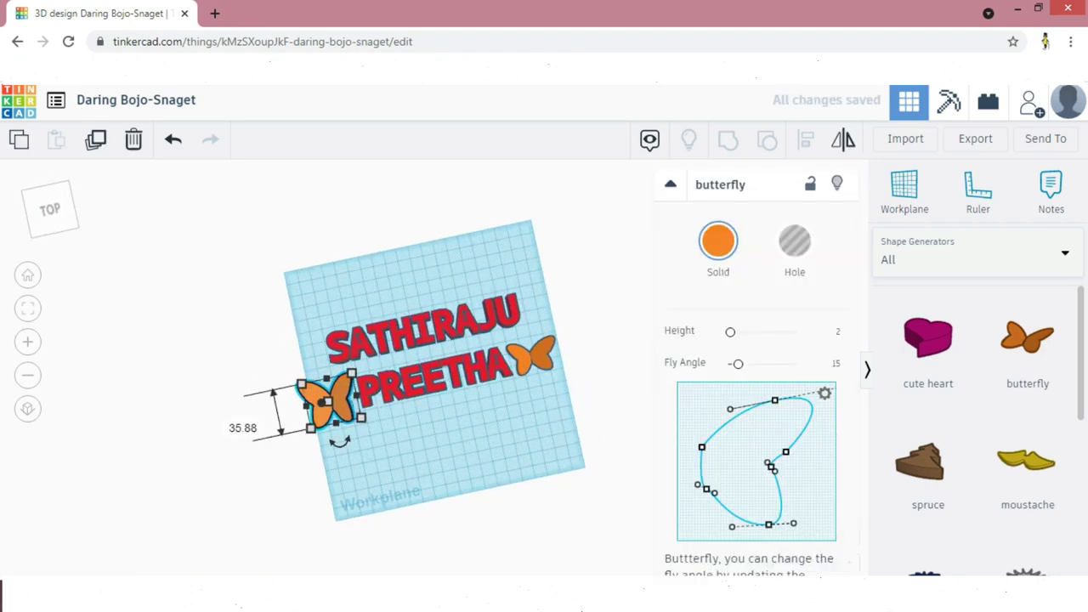
drag(361, 417, 348, 410)
scroll(349, 411, up, 3)
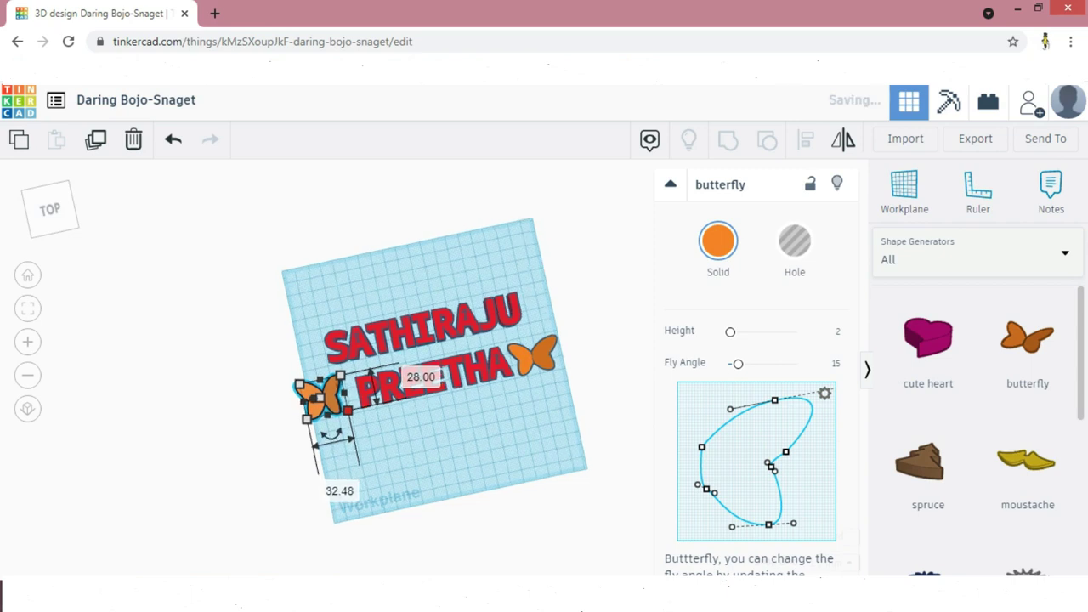
Reduce the butterfly before the second name to about 30.5 by 27 mm and fit it against the first letter
click(340, 473)
drag(279, 412, 297, 412)
right_drag(303, 434, 326, 444)
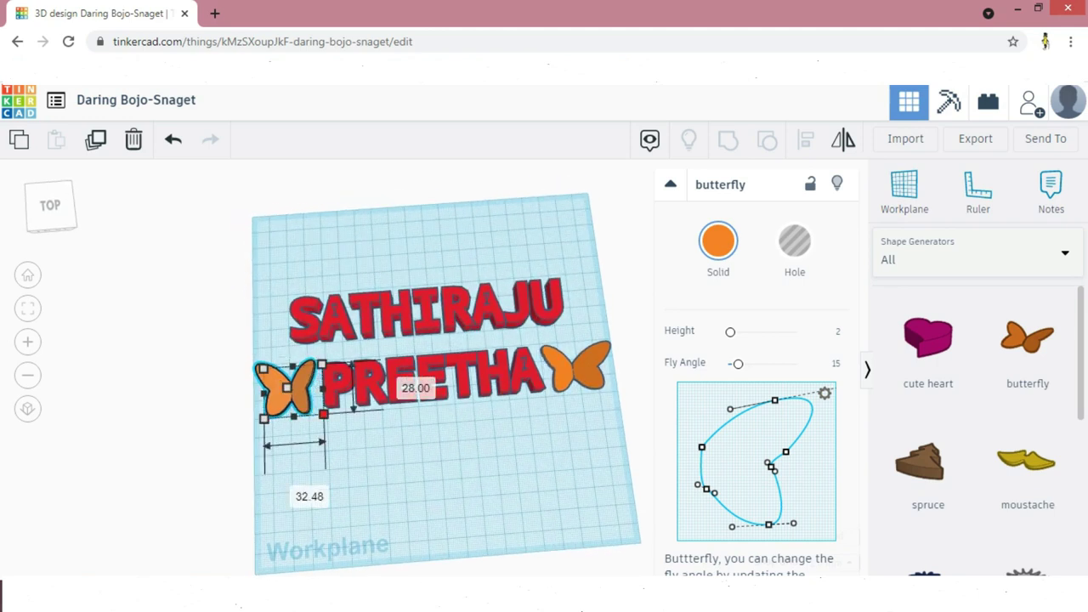
drag(323, 414, 304, 406)
click(353, 459)
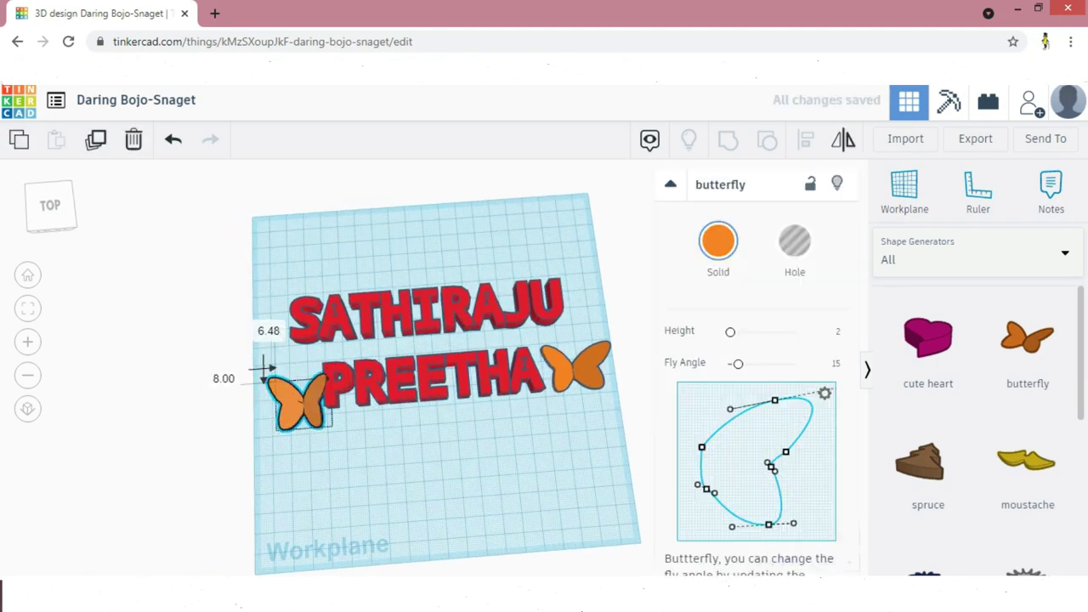
click(352, 463)
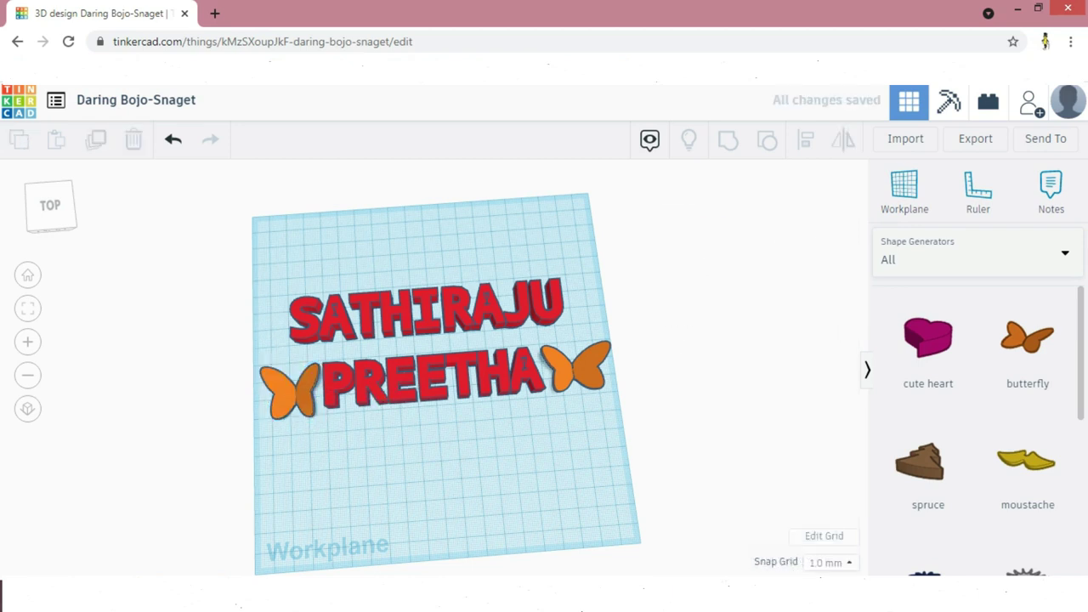
Try a fly angle of 89 on the butterfly after the second name, and set it to 0
click(578, 370)
right_drag(554, 459, 524, 380)
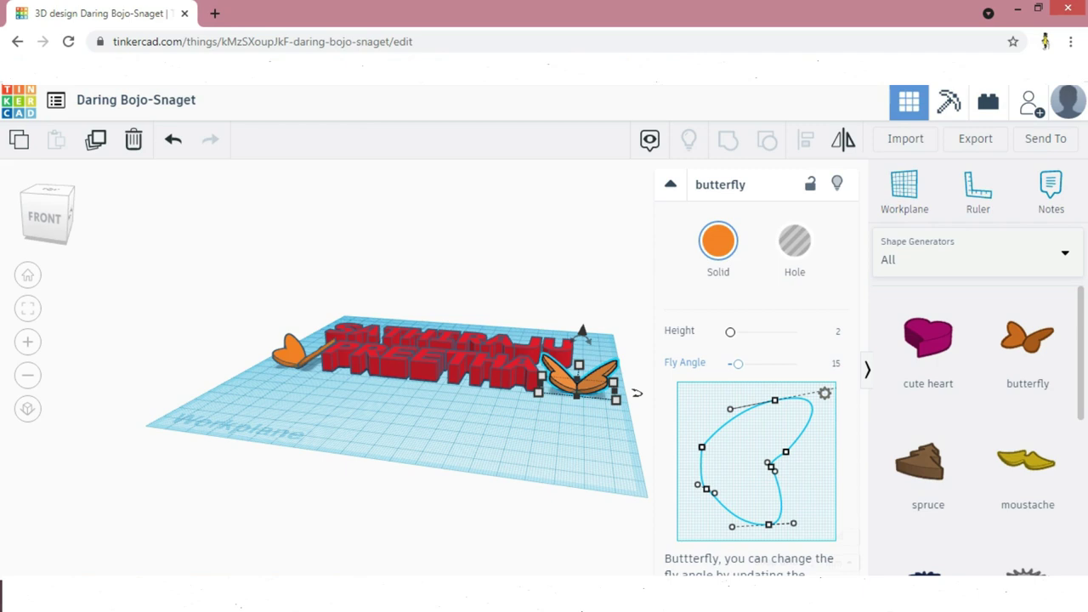
drag(737, 364, 784, 363)
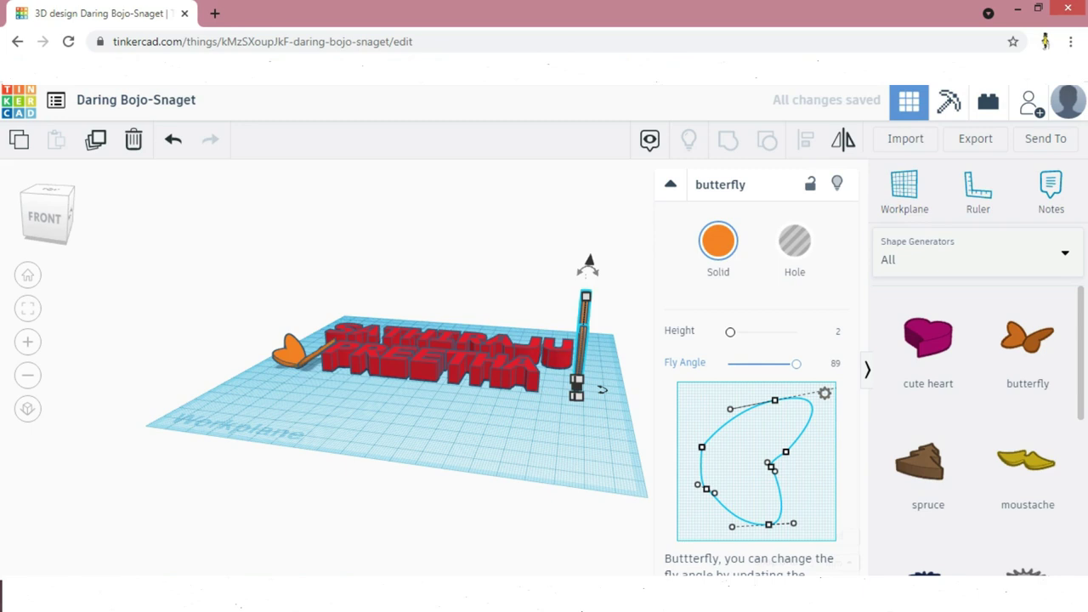
drag(795, 363, 727, 363)
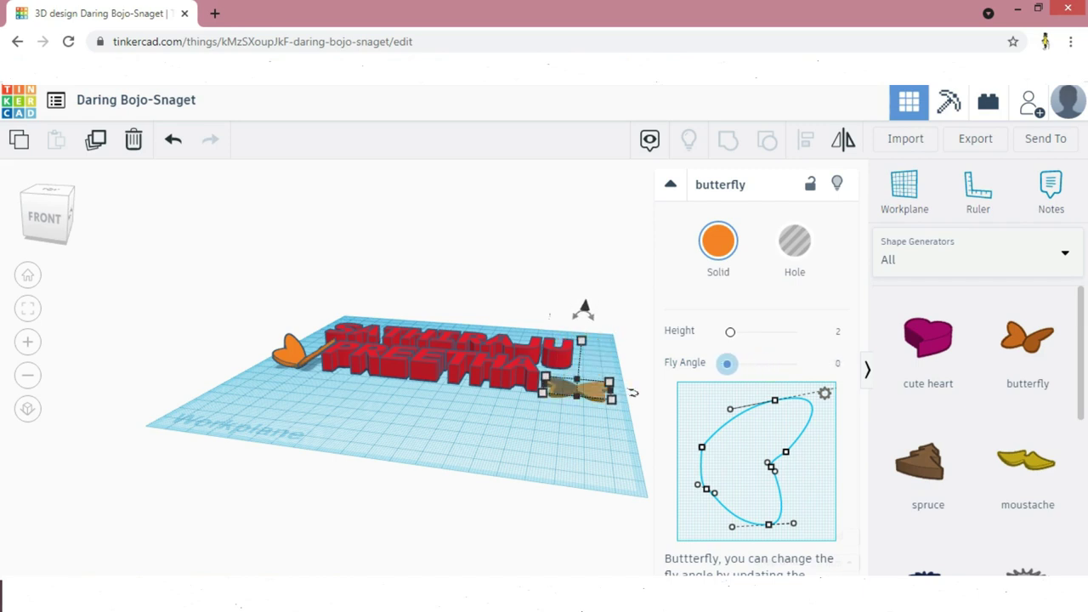
Set the thickness of the flat butterfly after the second name to 10 mm
right_drag(510, 434, 548, 391)
click(544, 511)
click(581, 381)
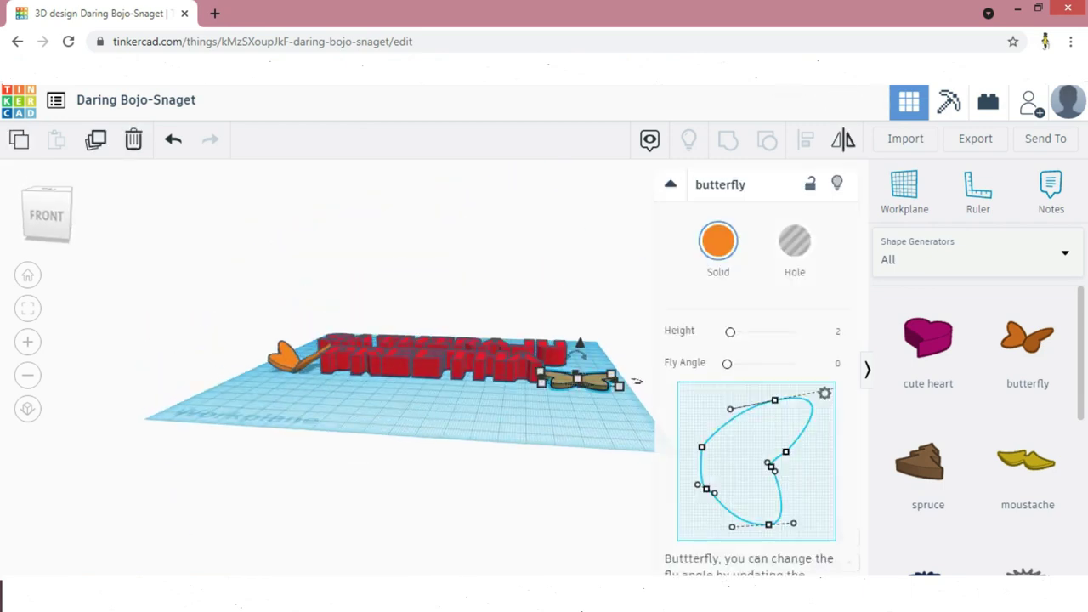
scroll(425, 382, down, 4)
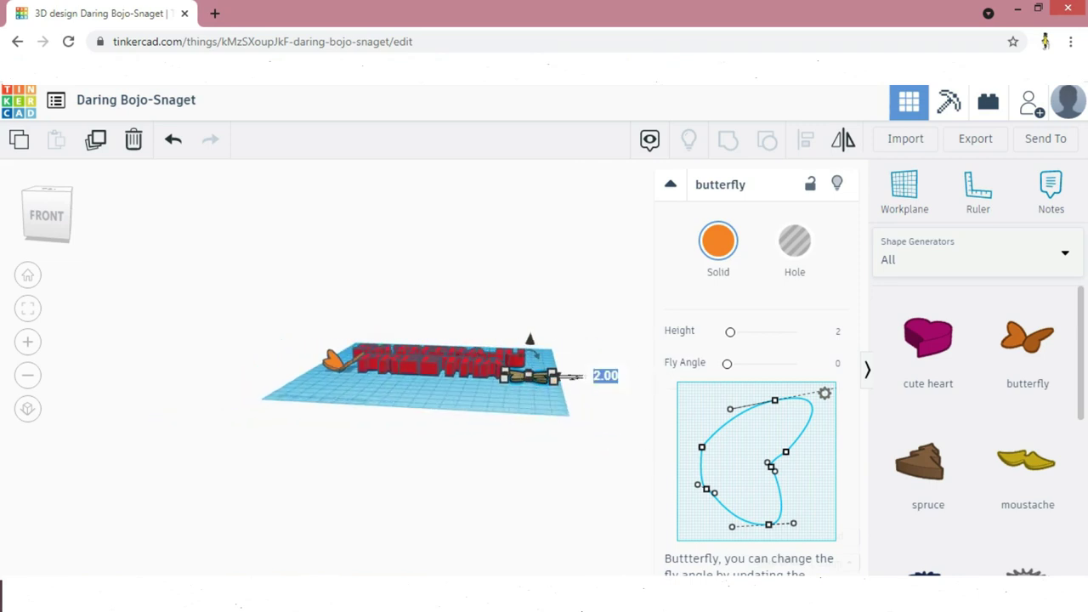
key(Return)
key(Escape)
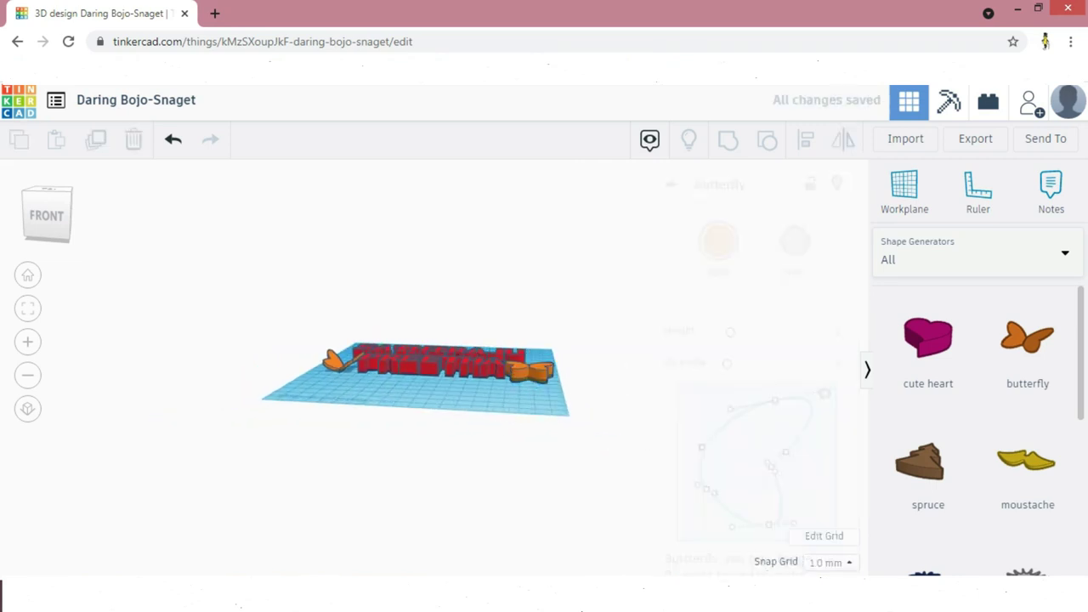
Lift the thickened butterfly 8 mm off the workplane and return it to an elevation of 0
click(497, 368)
key(Escape)
click(536, 372)
scroll(510, 392, up, 3)
right_drag(510, 391, 481, 404)
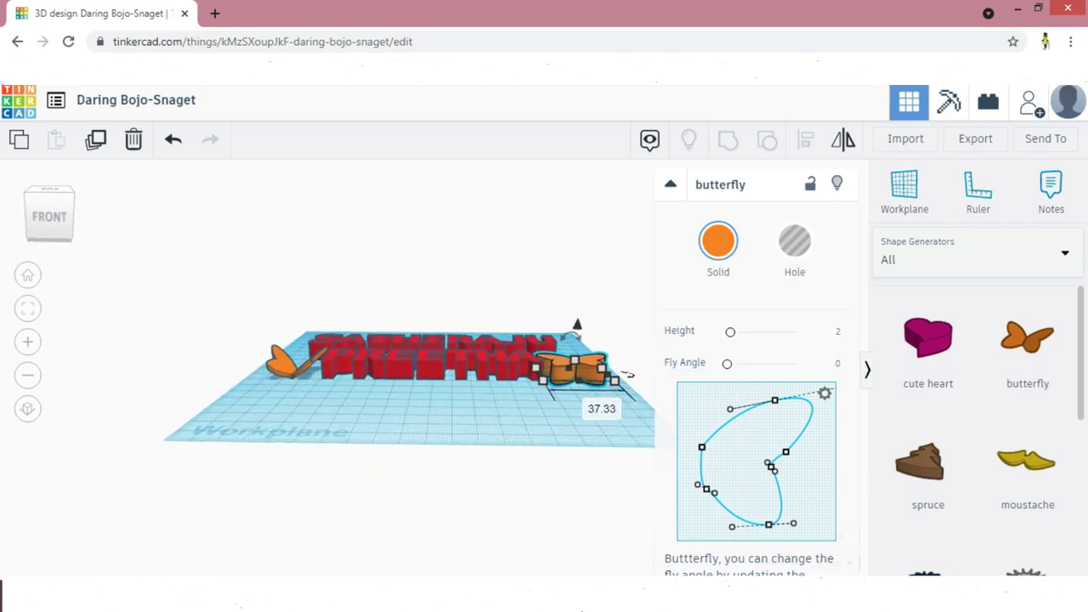
drag(577, 324, 578, 308)
scroll(586, 357, down, 4)
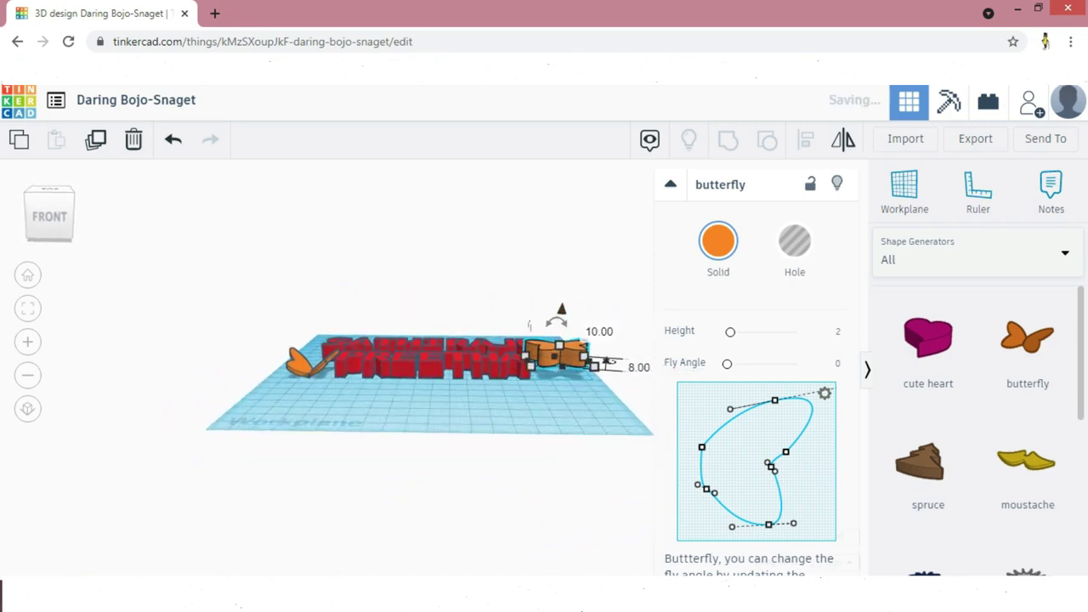
click(600, 368)
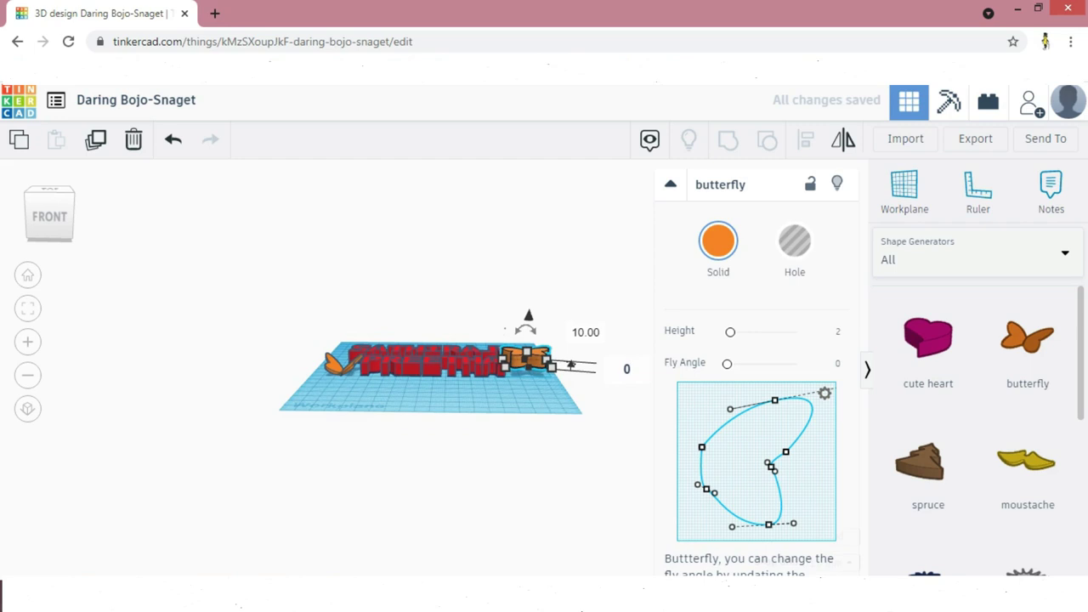
drag(572, 364, 571, 371)
right_drag(568, 374, 605, 406)
scroll(587, 391, up, 5)
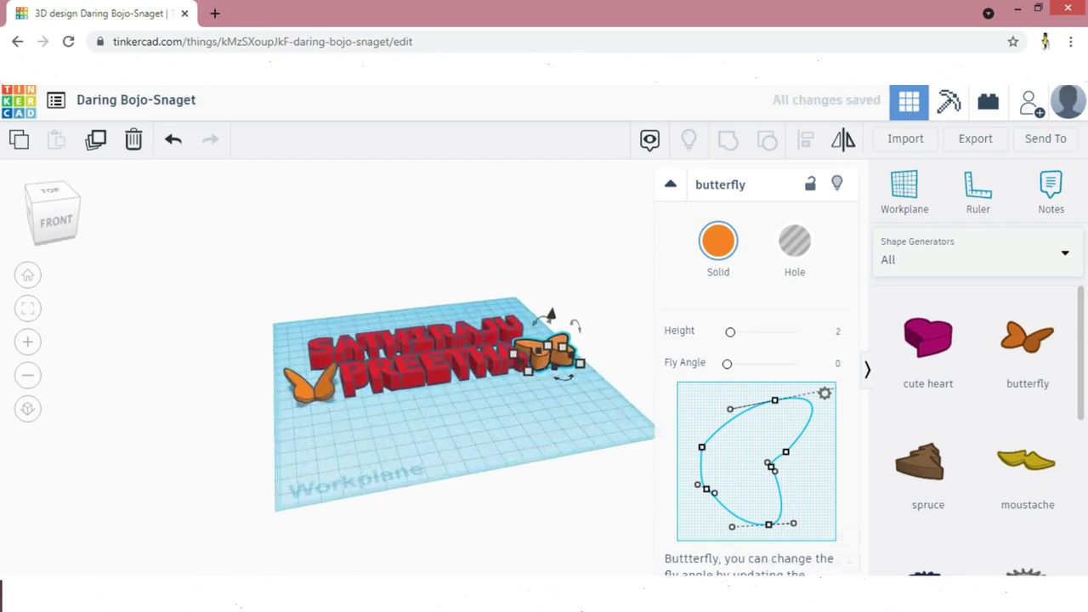
Set the depth of the second name text to 30 mm, keeping its width
click(318, 397)
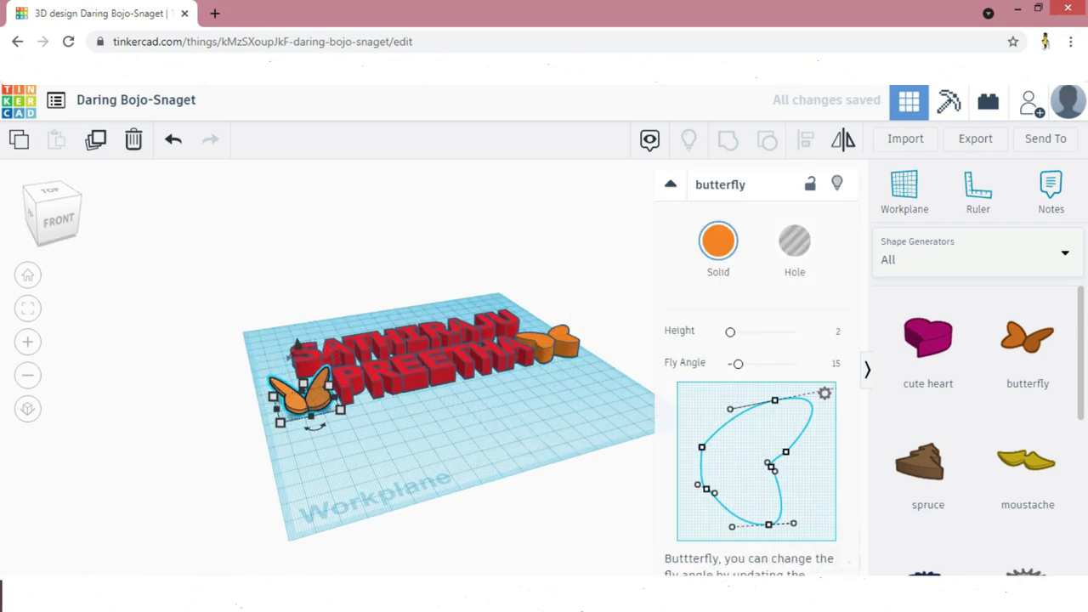
click(418, 263)
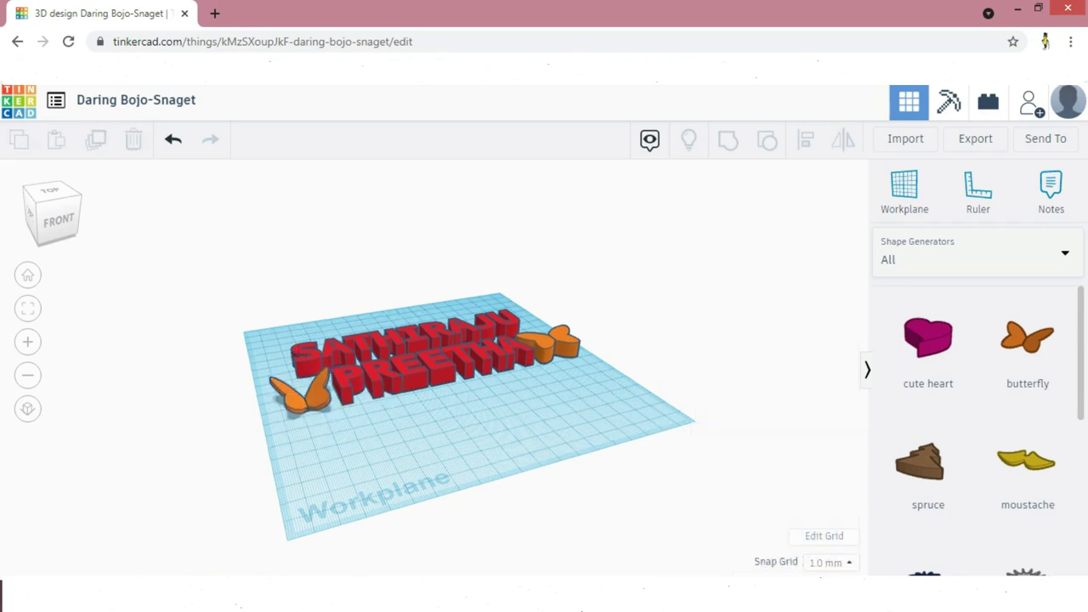
right_drag(419, 264, 369, 355)
click(340, 459)
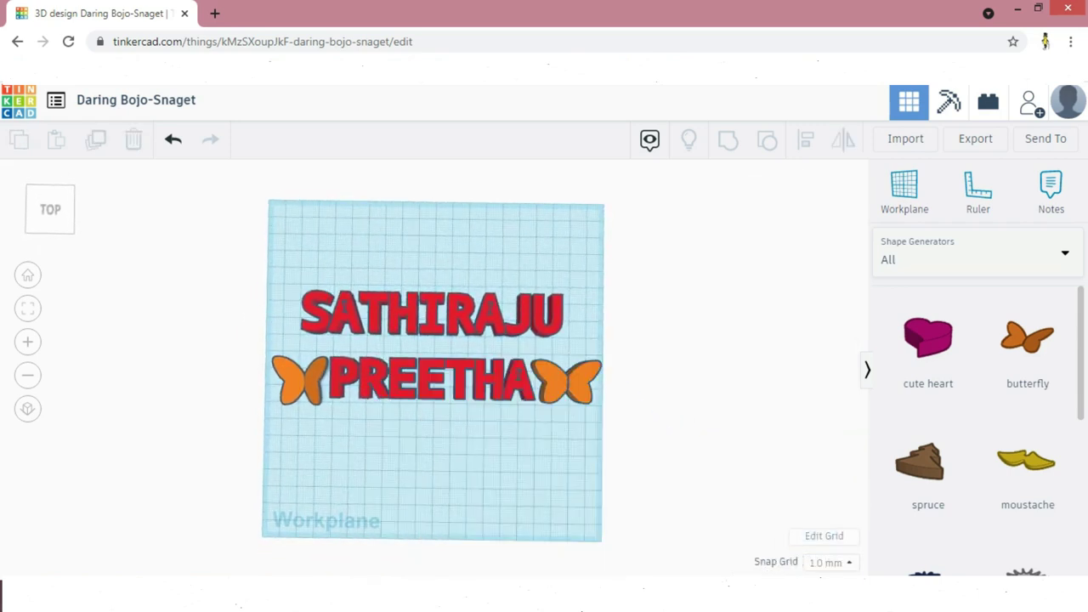
click(357, 382)
click(334, 396)
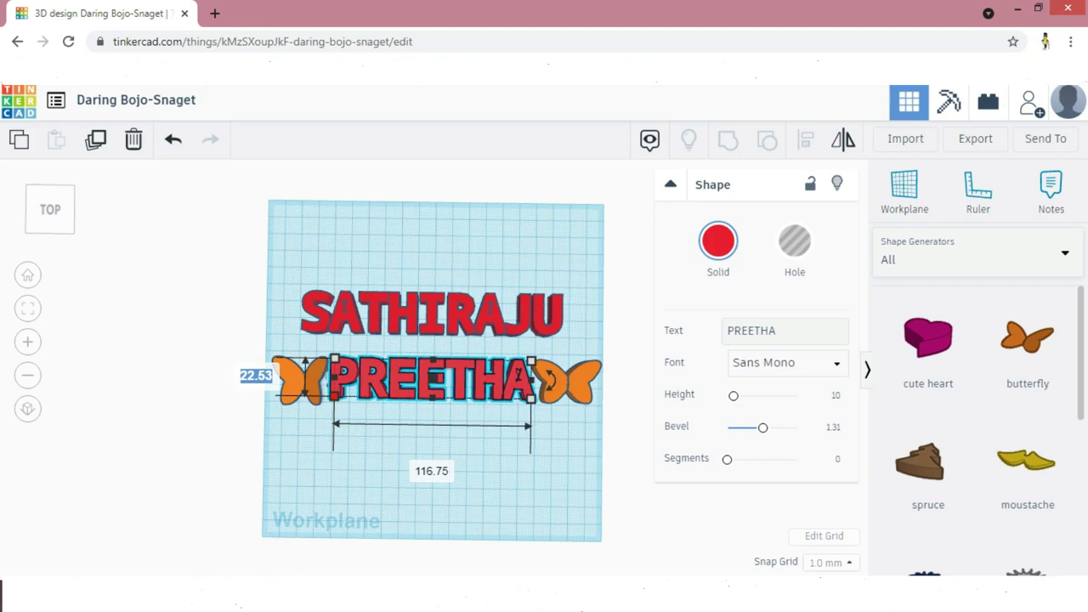
key(Return)
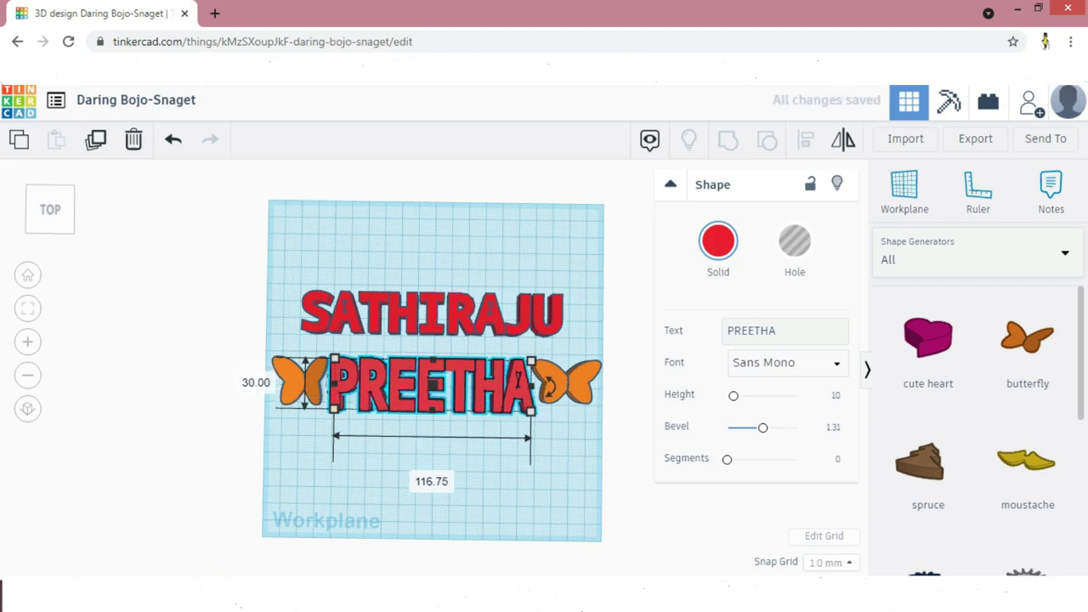
Set the depth of the butterfly before the second name to 30 mm
click(318, 395)
click(408, 382)
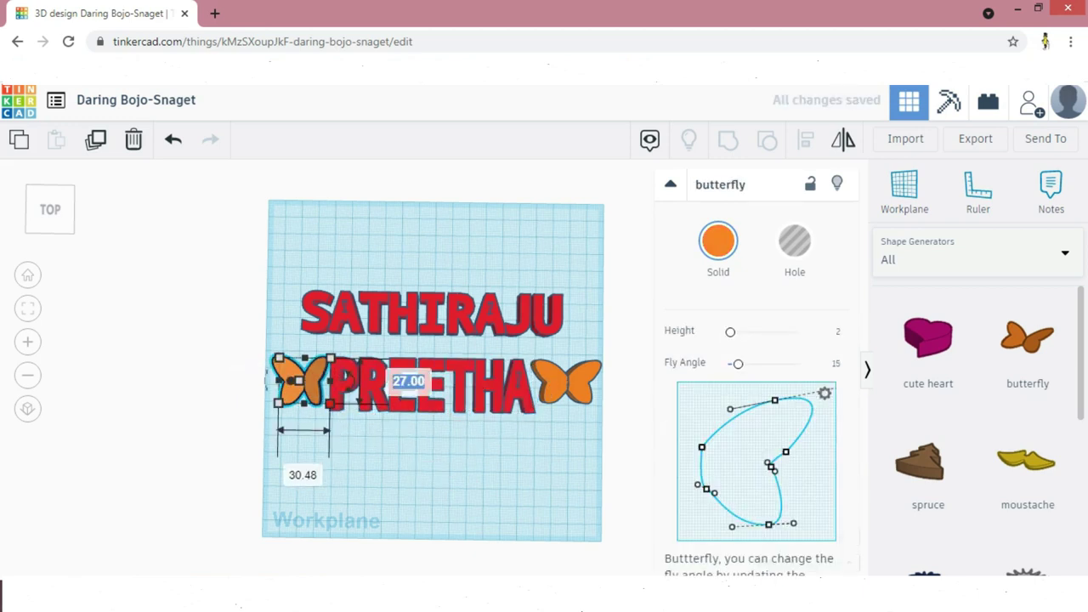
text(30)
key(Return)
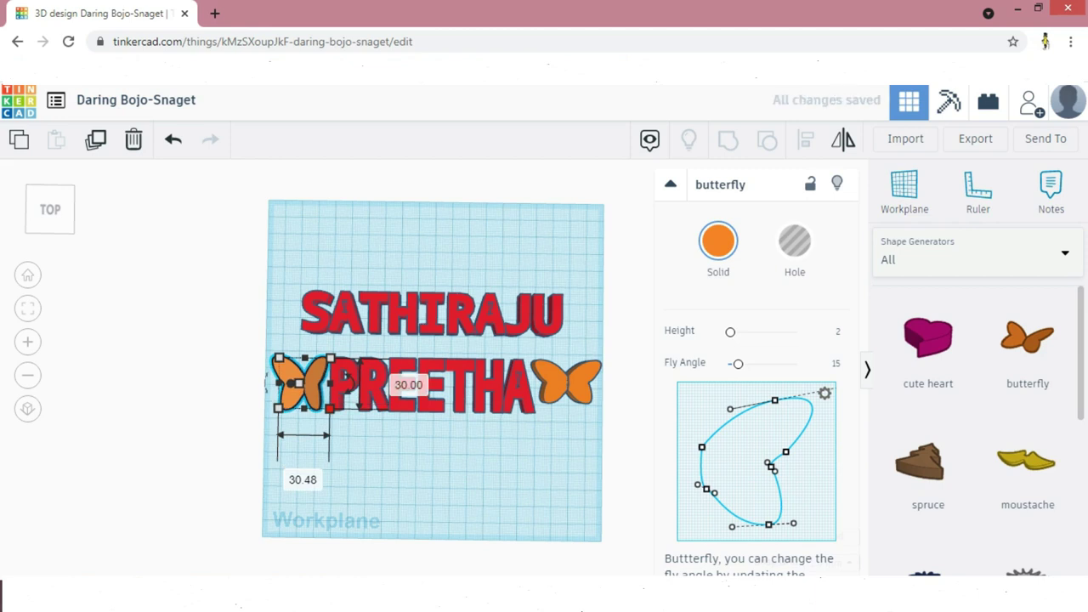
Set the depth of the butterfly after the second name to 30 mm
click(568, 382)
click(595, 402)
scroll(594, 402, down, 3)
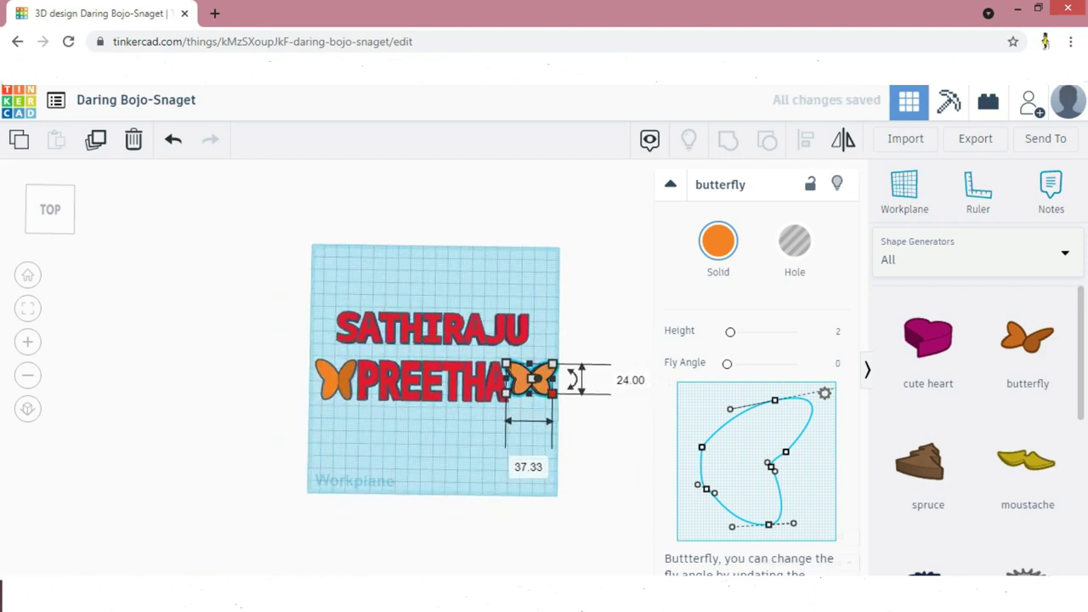
text(30)
key(Return)
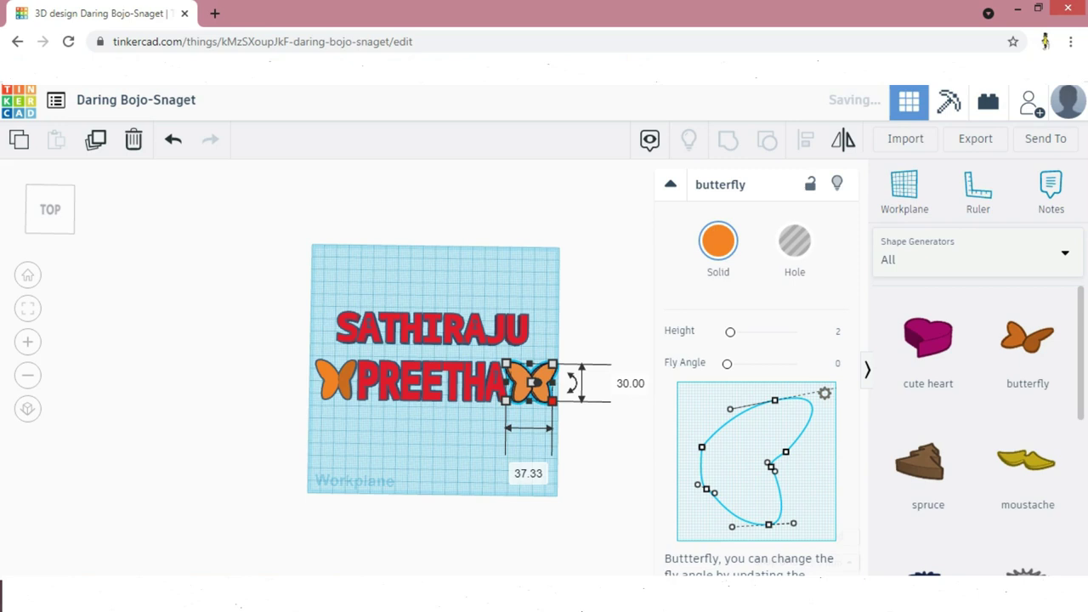
Try centring the second name and both butterflies, undo the alignment, and group the three shapes
drag(598, 423, 317, 378)
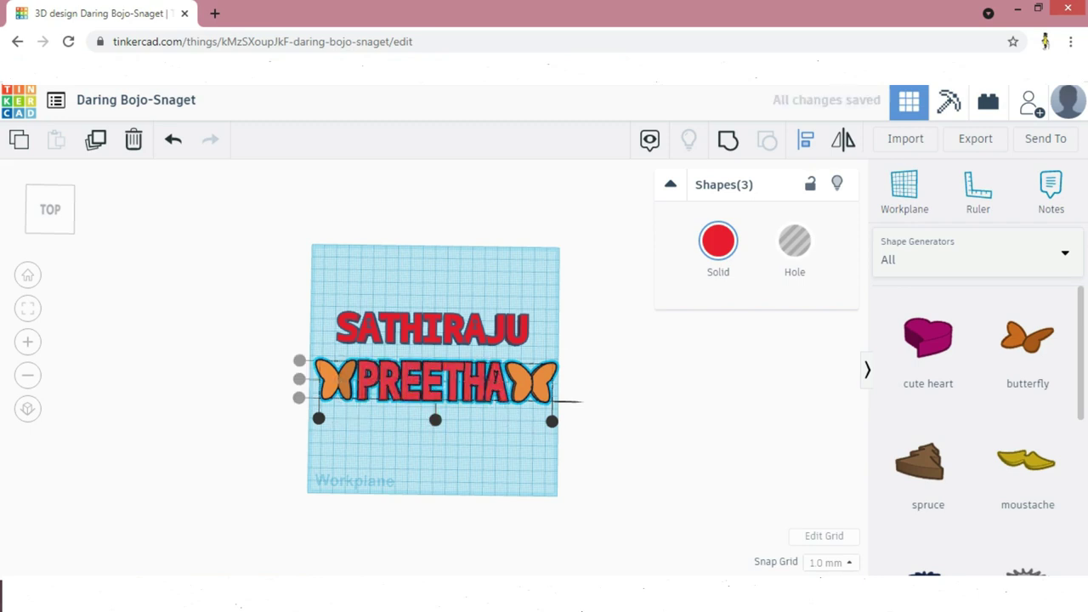
click(435, 419)
key(ctrl+z)
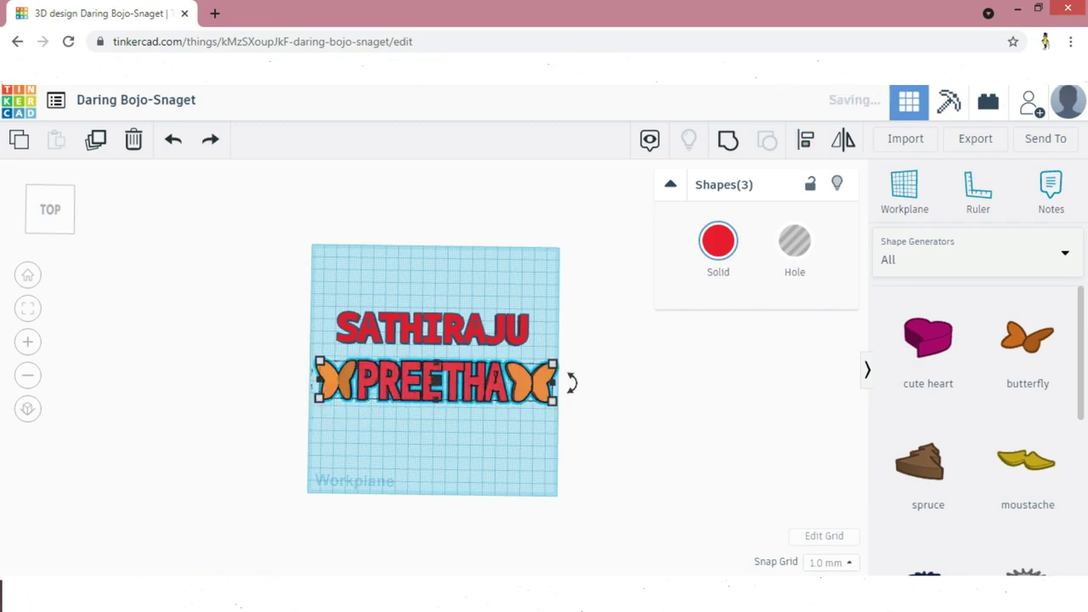
key(ctrl+g)
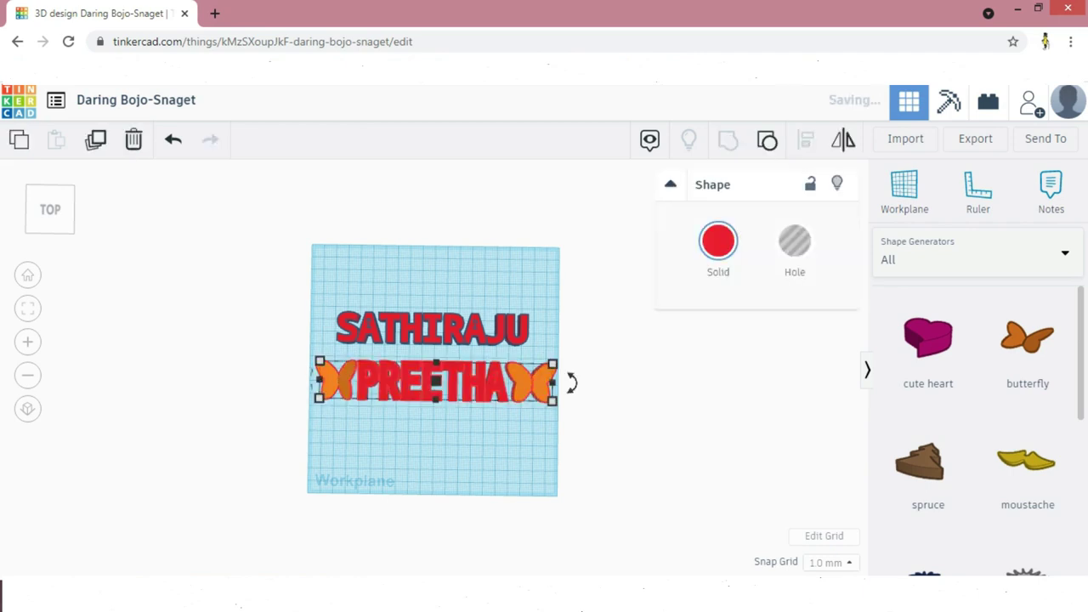
Place a solid box from the basic shapes in front of the second name and set its height to 10 mm
click(977, 252)
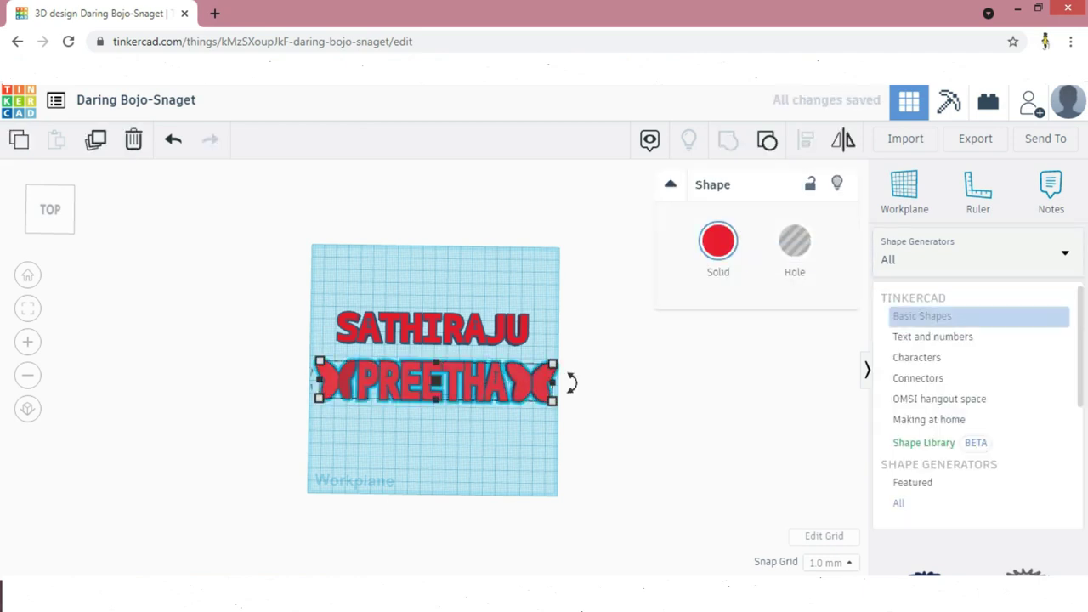
click(935, 316)
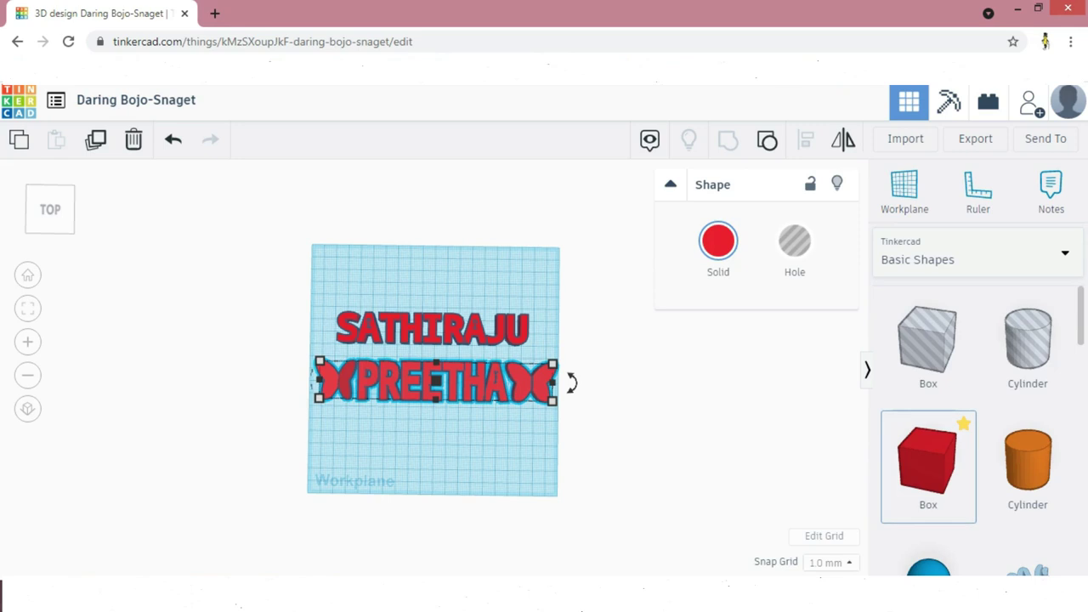
drag(928, 459, 429, 412)
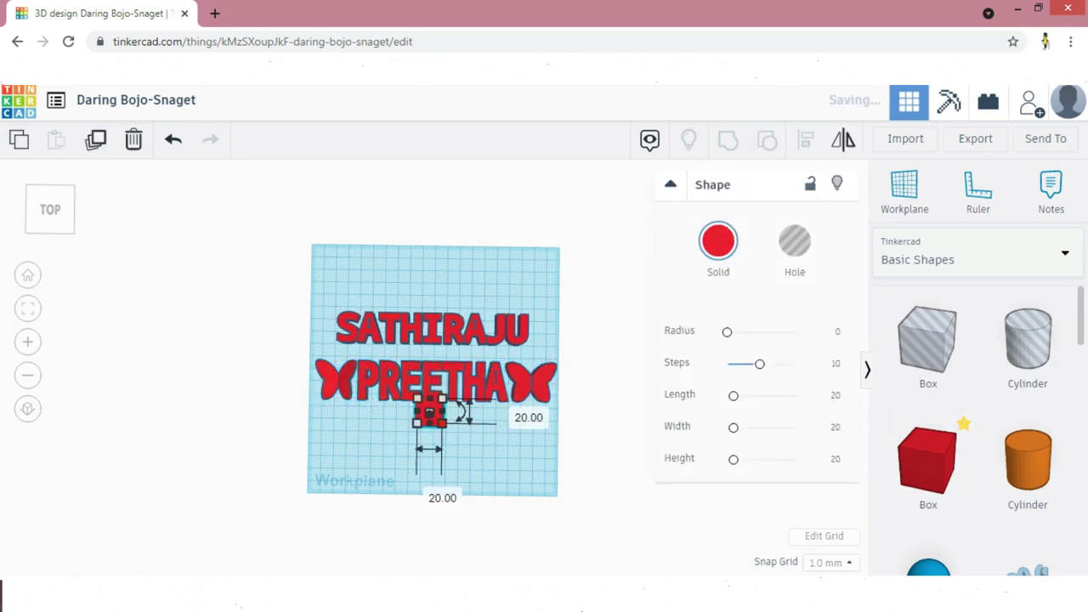
right_drag(450, 497, 429, 369)
click(420, 357)
click(506, 373)
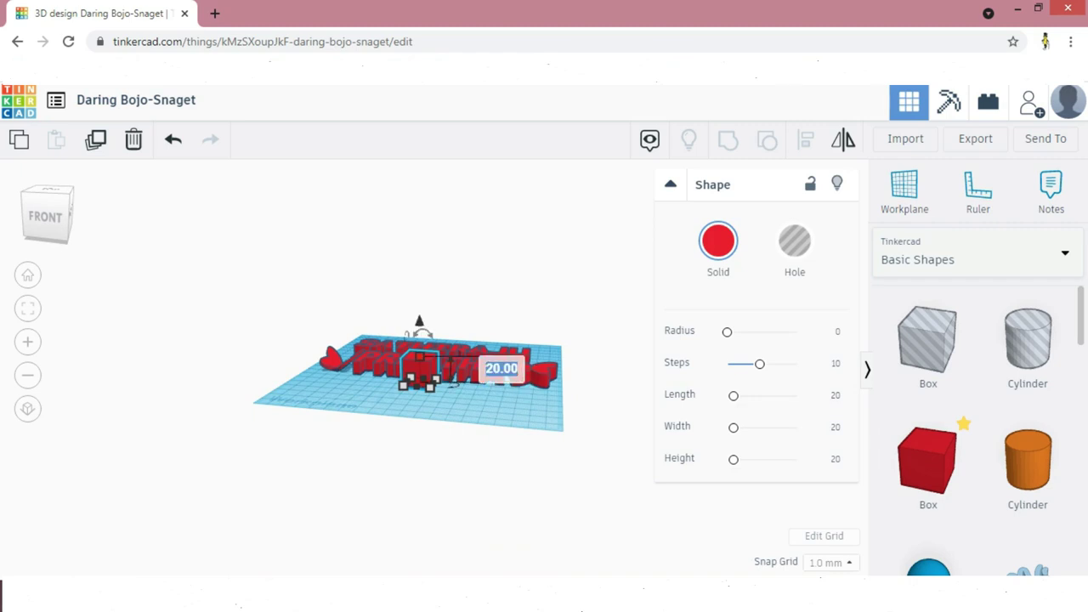
text(10)
key(Return)
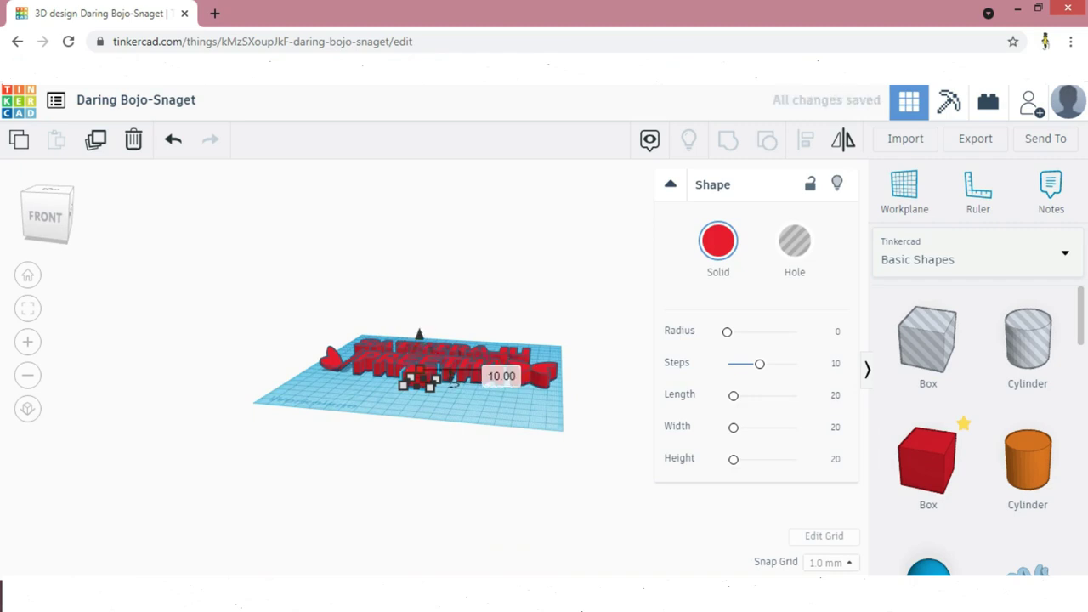
right_drag(498, 386, 517, 483)
click(517, 459)
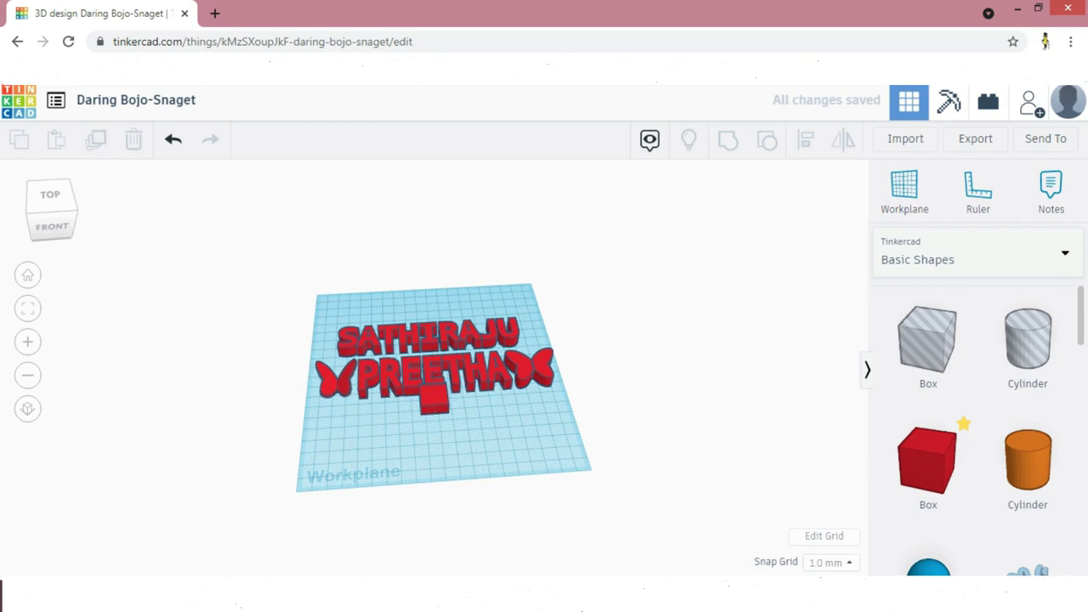
Turn the grouped second name into a hole and stretch the box over it to about 212 by 41 mm
click(493, 374)
click(795, 242)
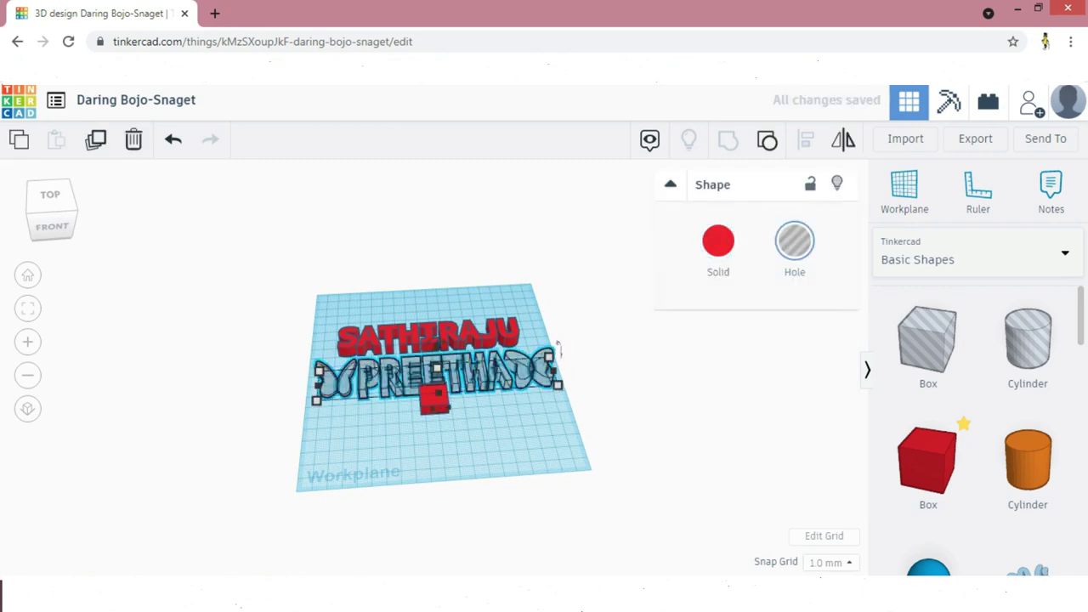
right_drag(544, 332, 523, 421)
drag(431, 412, 569, 404)
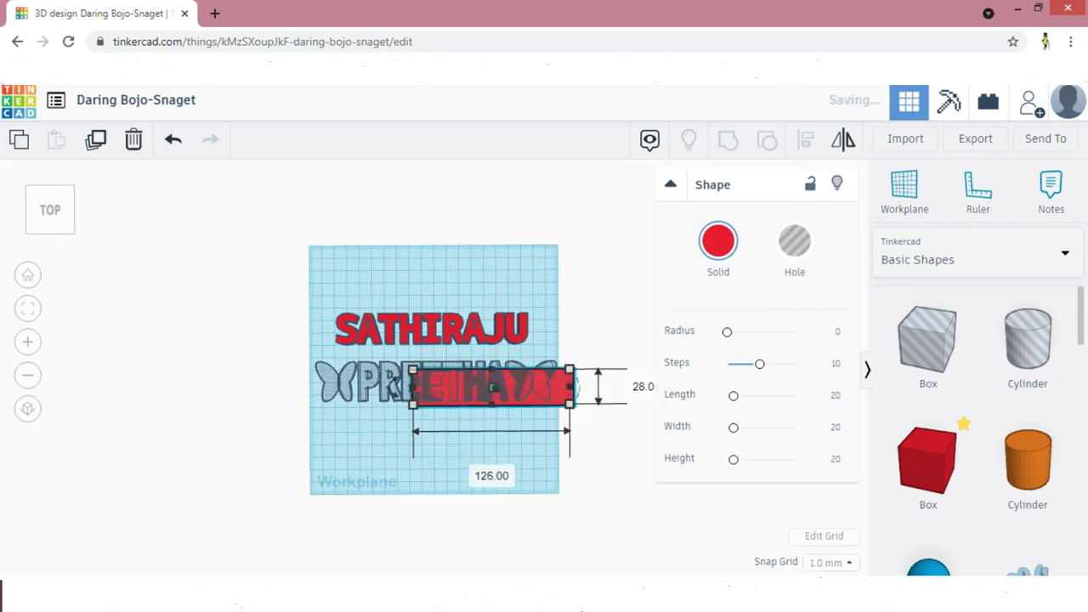
drag(412, 369, 305, 353)
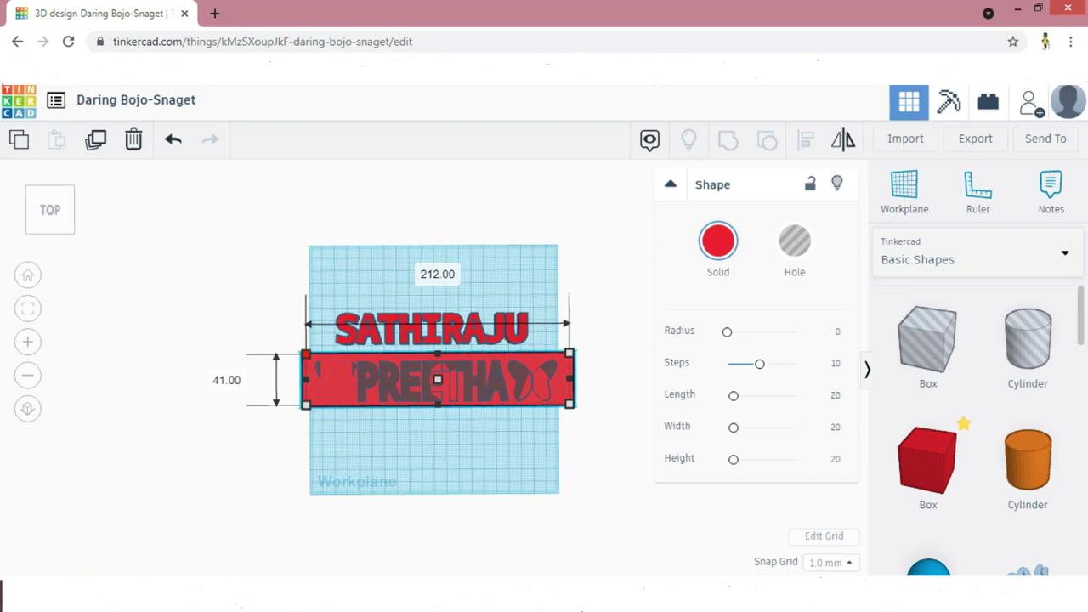
Group the box with the hole shape to cut the second name and butterflies out of the plate
click(416, 518)
right_drag(416, 518, 423, 474)
click(414, 474)
scroll(413, 475, up, 3)
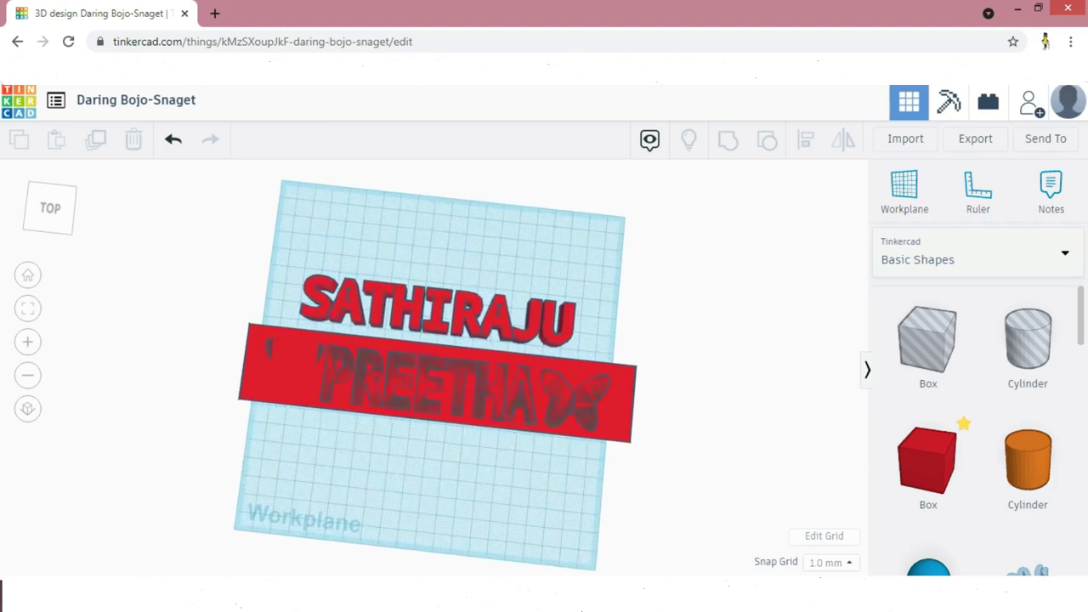
drag(716, 387, 578, 451)
key(ctrl+g)
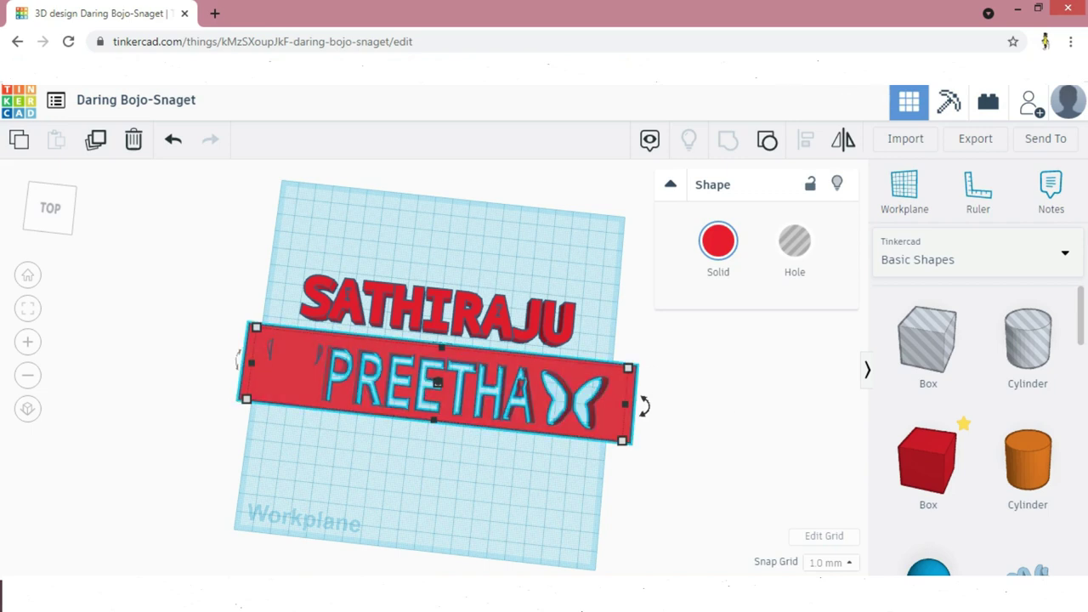
right_drag(476, 459, 506, 455)
scroll(510, 208, up, 2)
scroll(506, 455, down, 2)
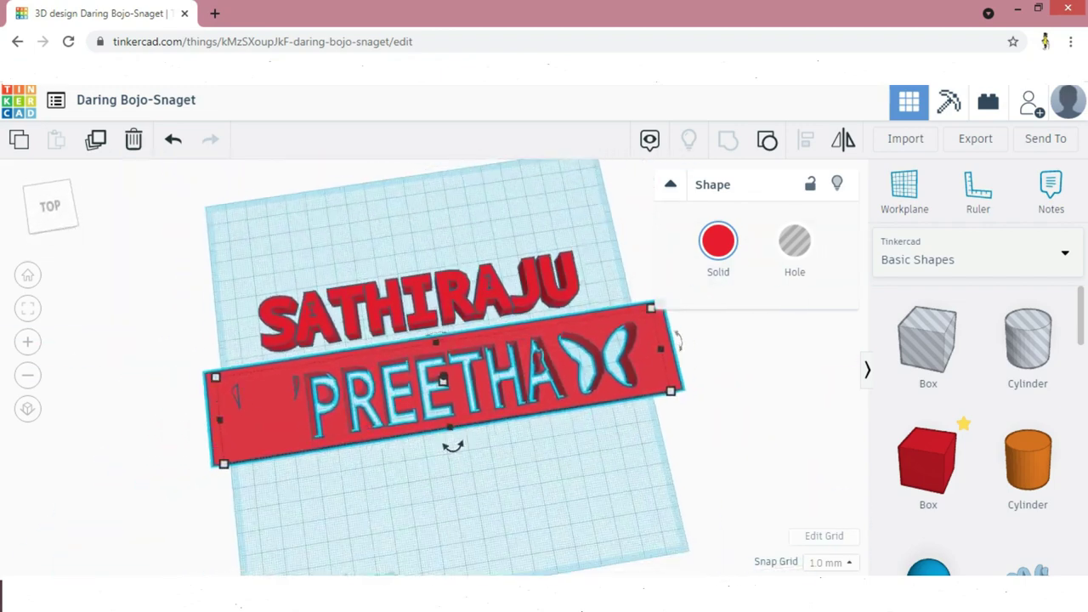
Ungroup the cut plate and move the box clear of the second name, towards the workplane's front edge
click(768, 140)
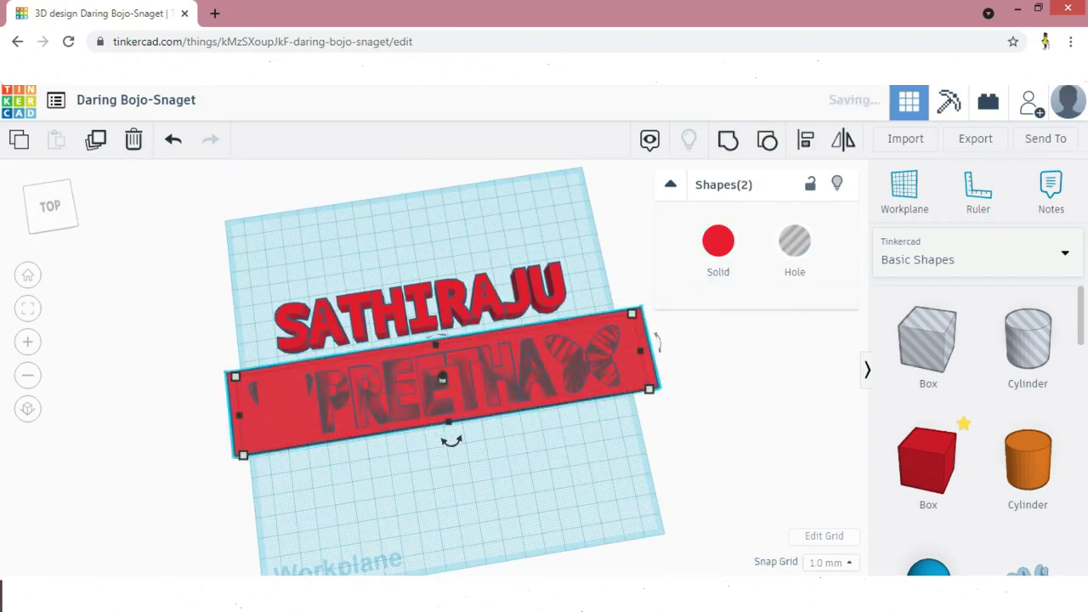
drag(528, 366, 528, 517)
click(544, 498)
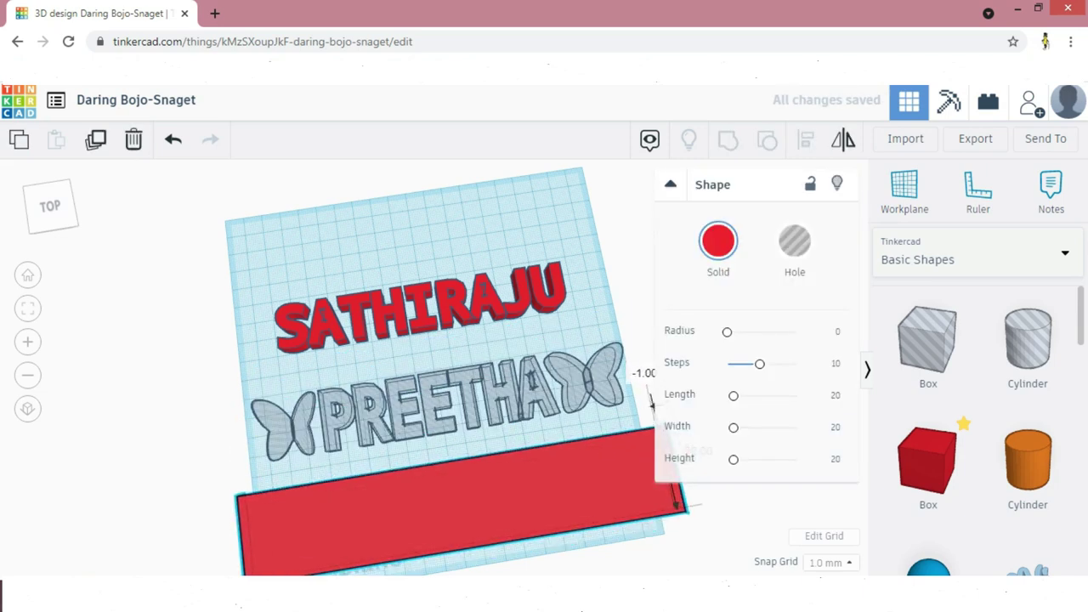
Ungroup the hole shape back into the second name text and its two butterflies
click(440, 407)
click(768, 140)
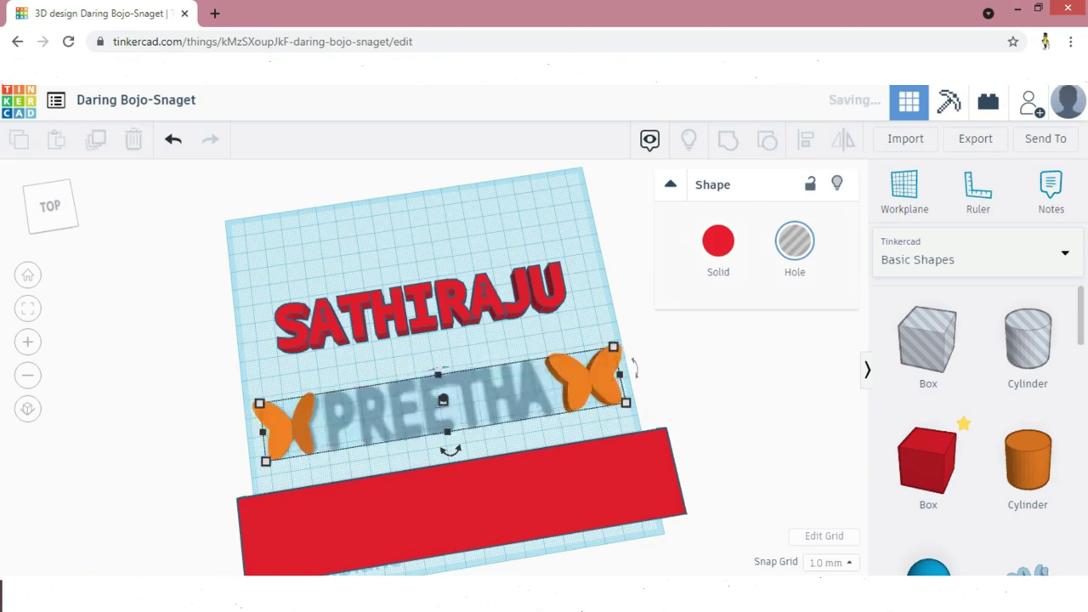
scroll(510, 366, down, 3)
right_drag(586, 476, 573, 398)
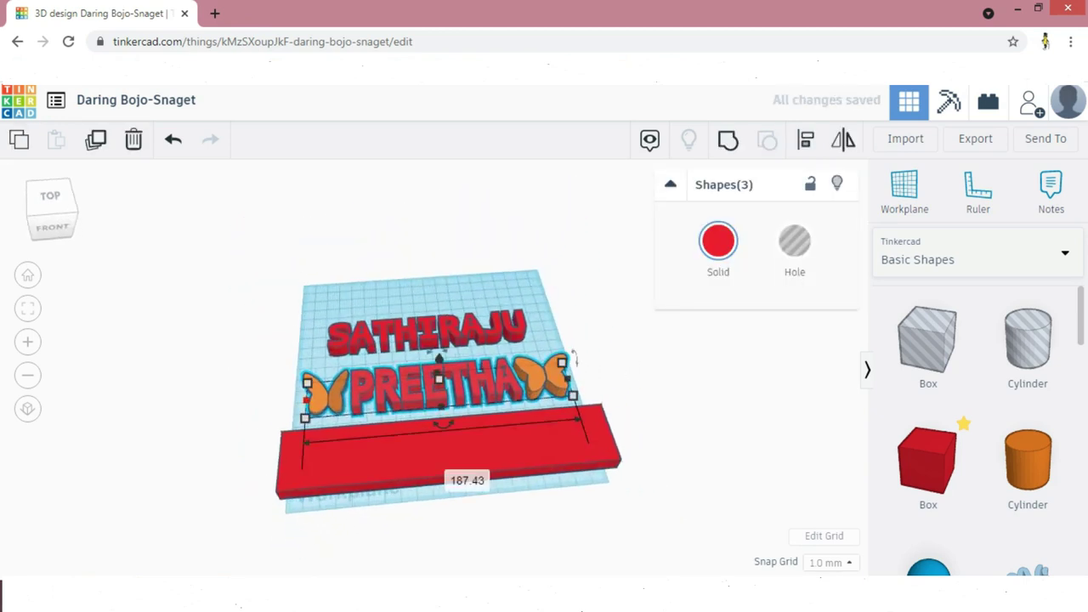
click(575, 359)
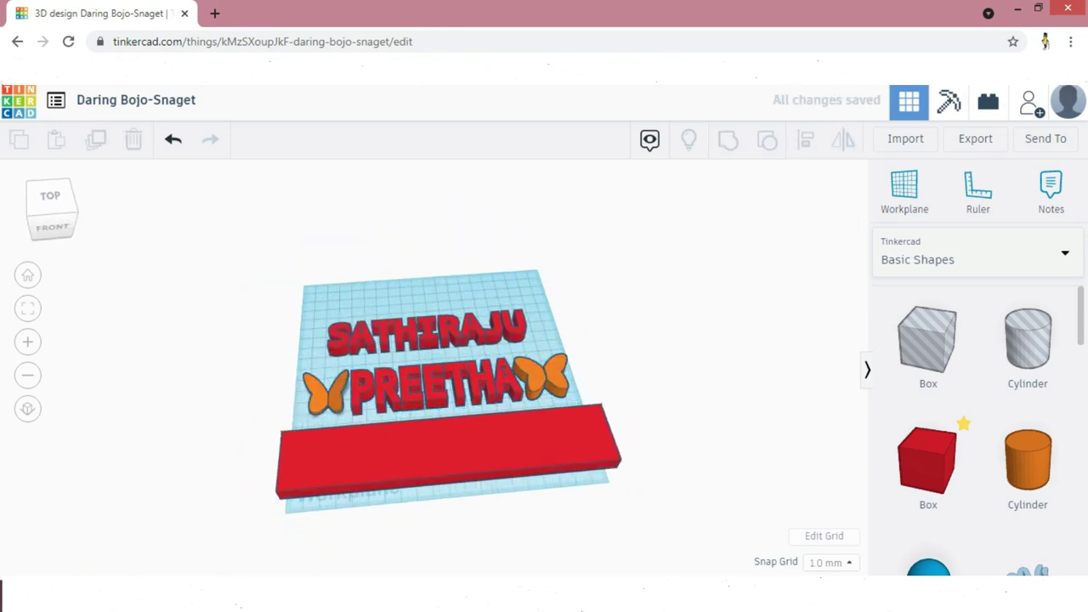
Delete the tilted butterfly before the second name and put a duplicate of the flat butterfly in its place
click(318, 365)
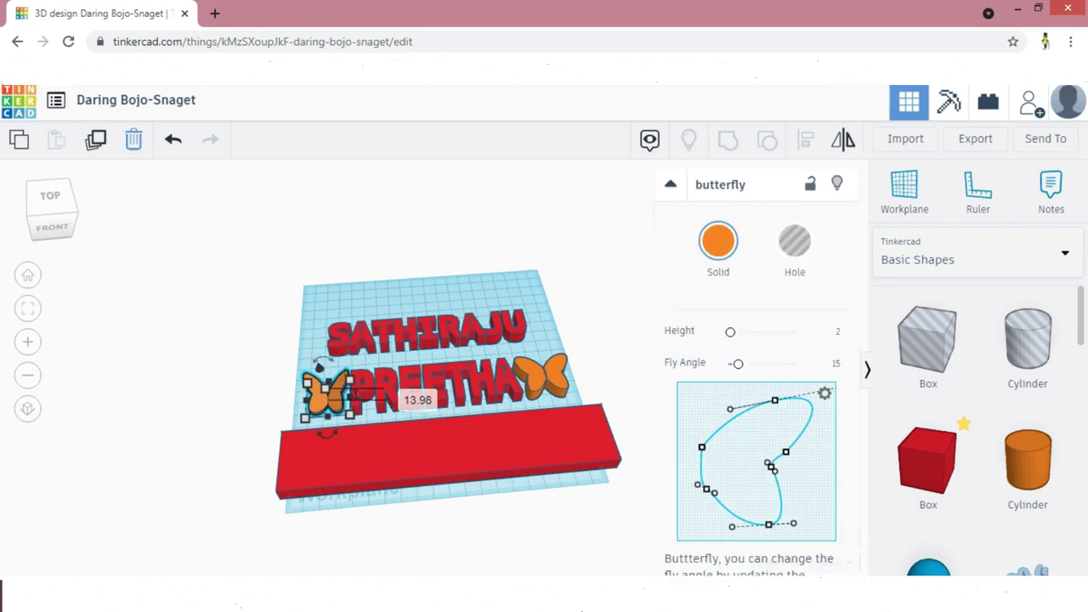
click(133, 139)
click(552, 380)
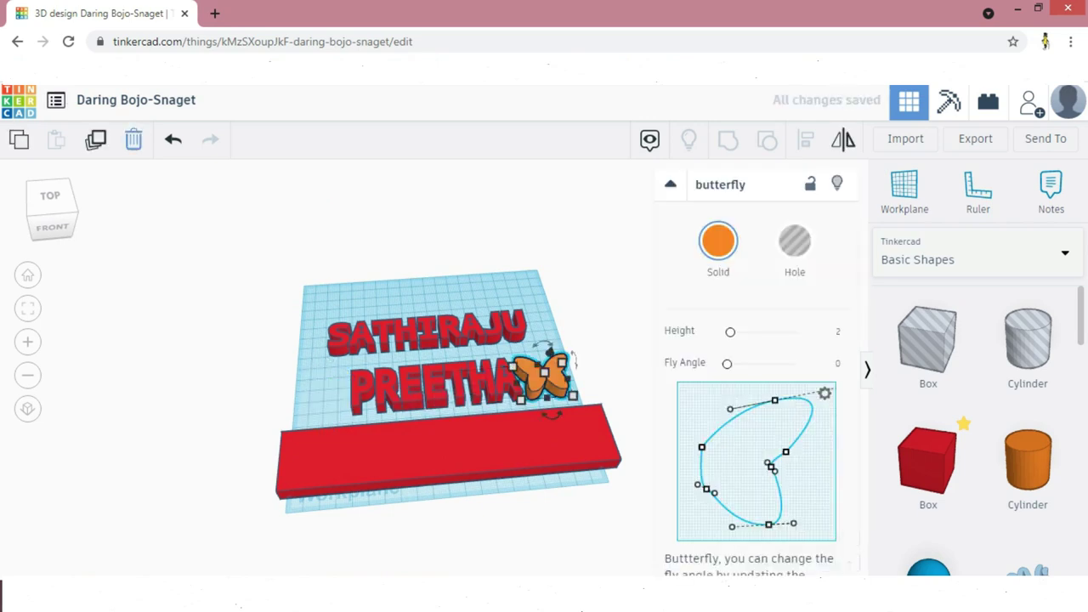
click(96, 139)
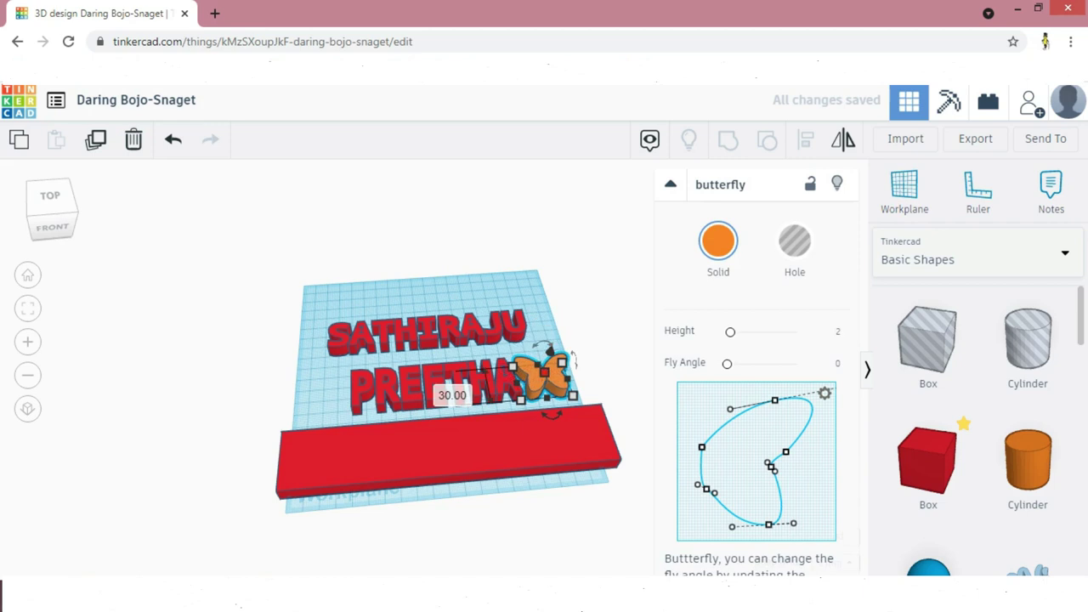
drag(544, 383, 320, 383)
right_drag(321, 387, 342, 432)
click(216, 429)
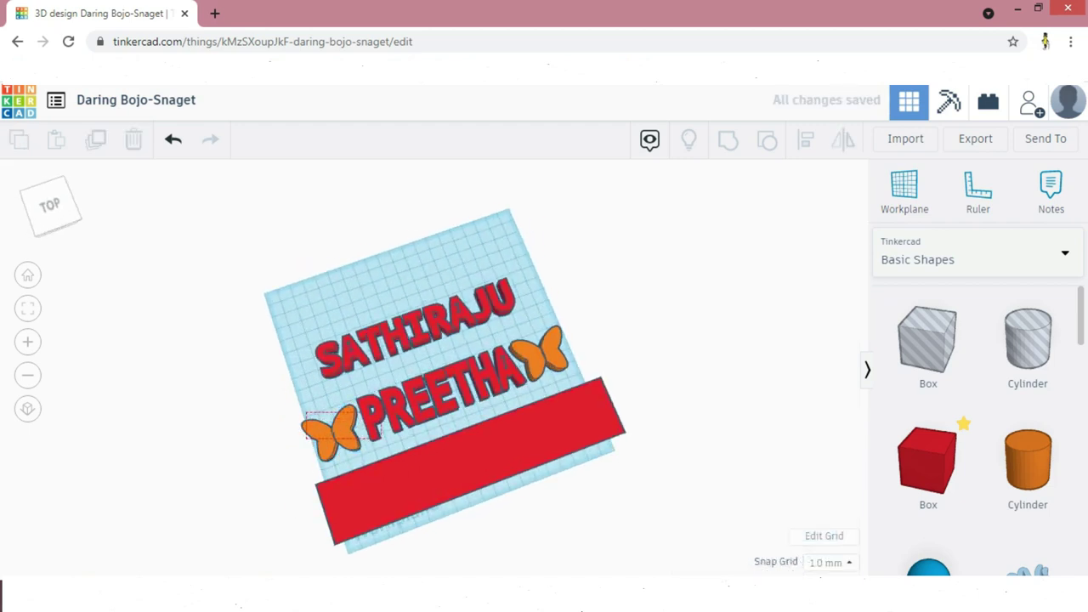
Group the second name text with the two matching butterflies on either side
drag(414, 439, 416, 439)
right_drag(417, 440, 348, 446)
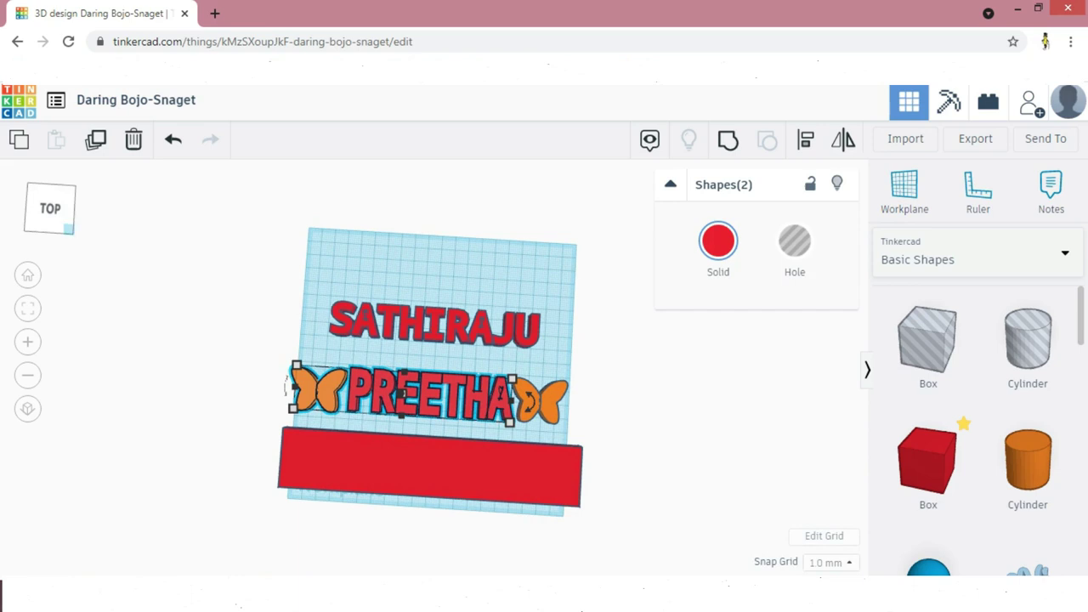
drag(285, 367, 405, 400)
drag(515, 410, 571, 432)
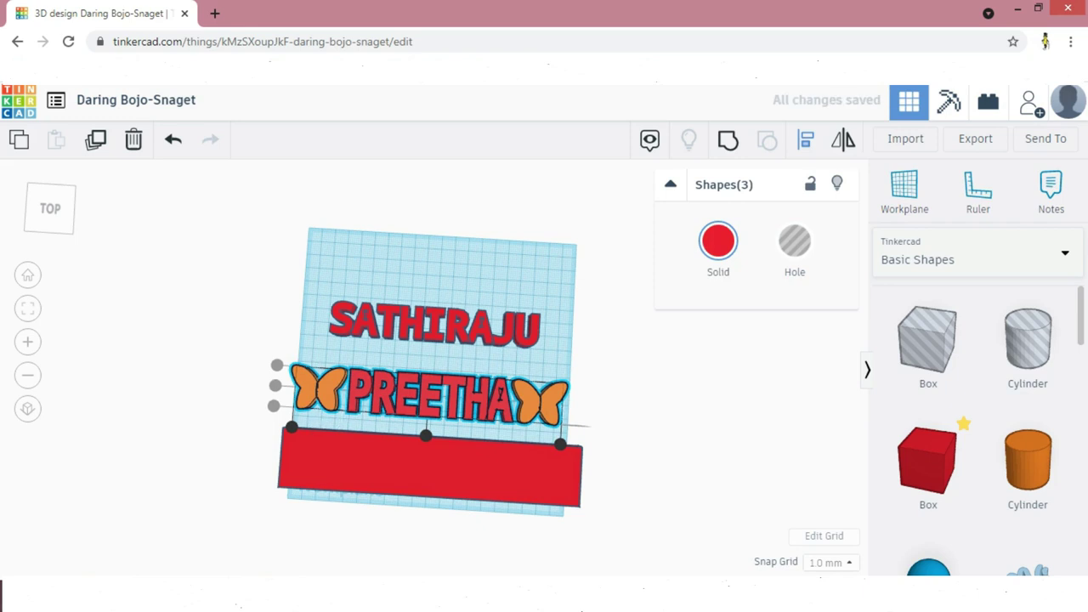
mouse_move(500, 394)
right_down()
mouse_move(508, 302)
mouse_move(501, 393)
right_up()
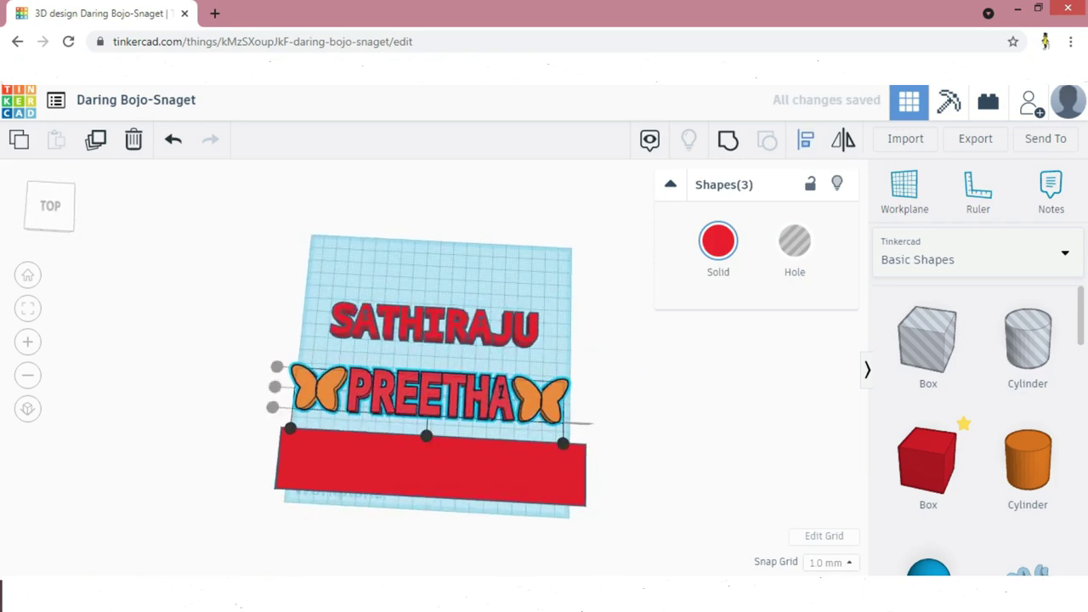
key(ctrl+g)
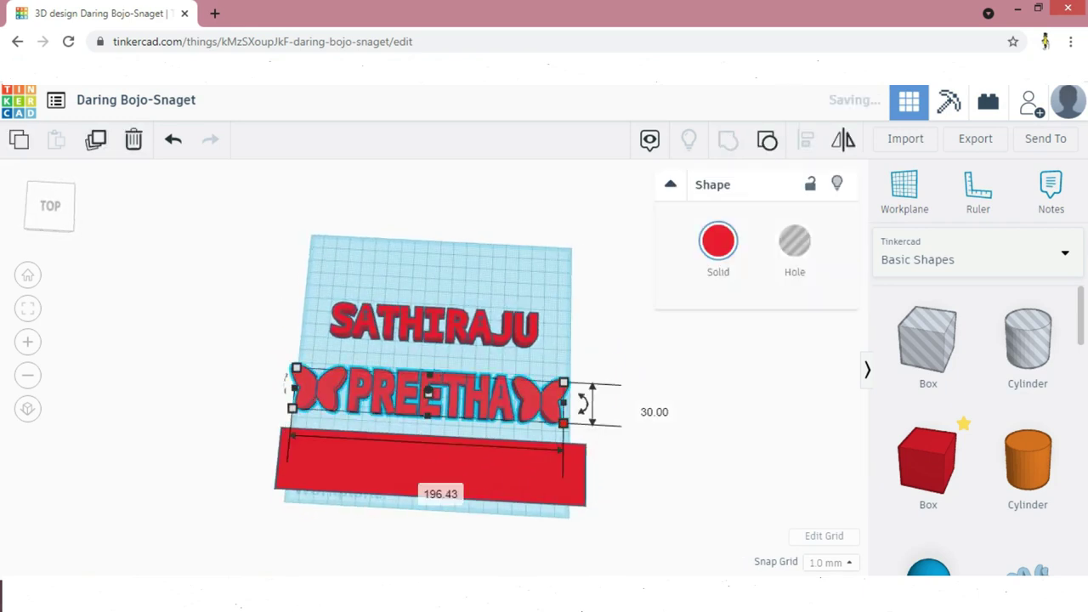
Set the width of the grouped second name and butterflies to 200 mm
click(424, 489)
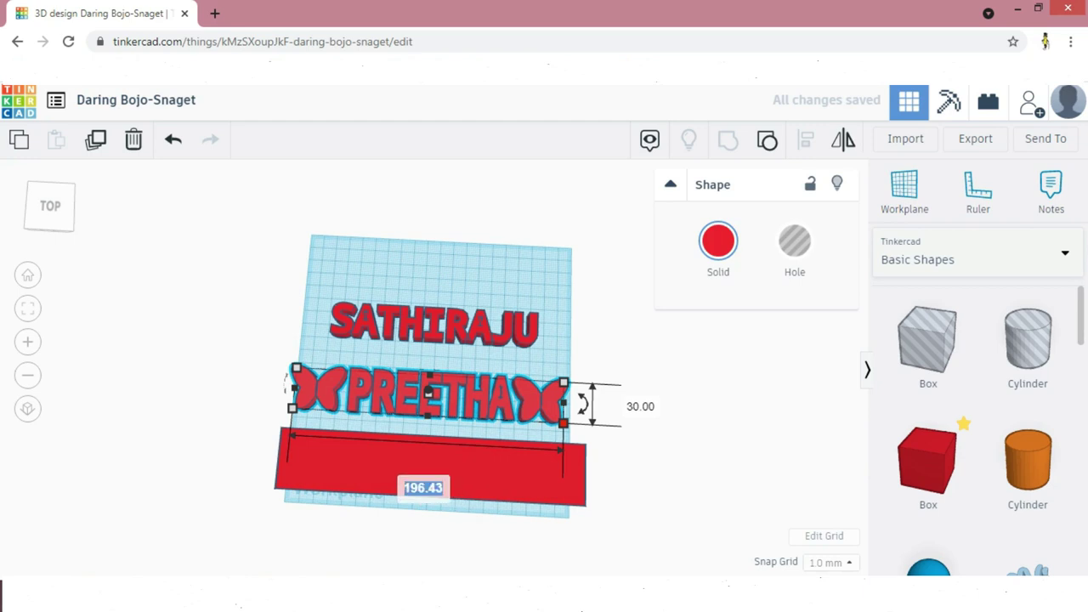
text(200)
key(Return)
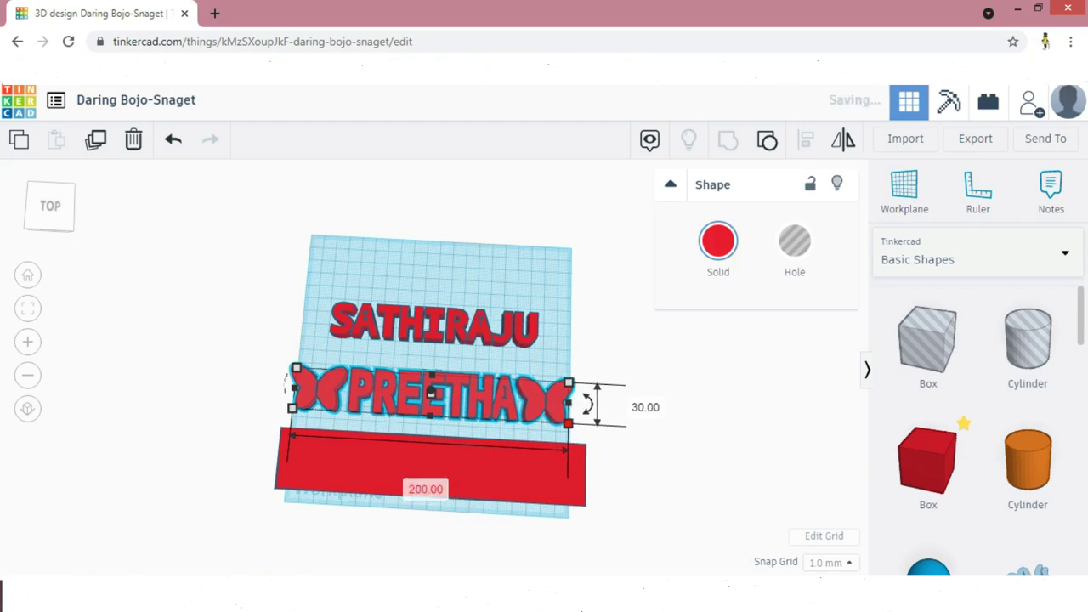
Set the width of the first name text to 200 mm
click(435, 323)
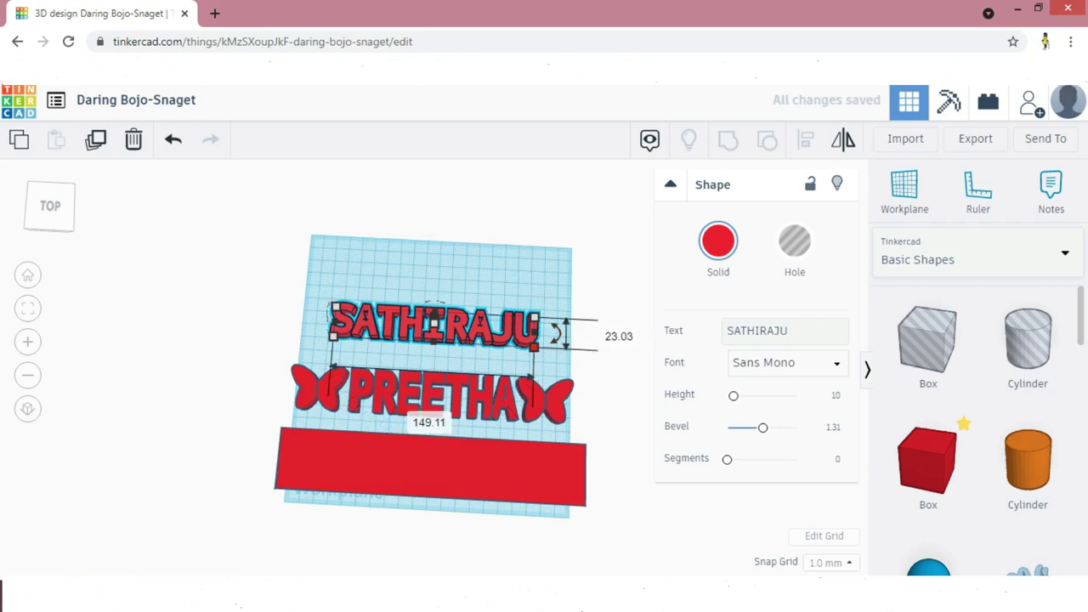
click(428, 423)
text(20)
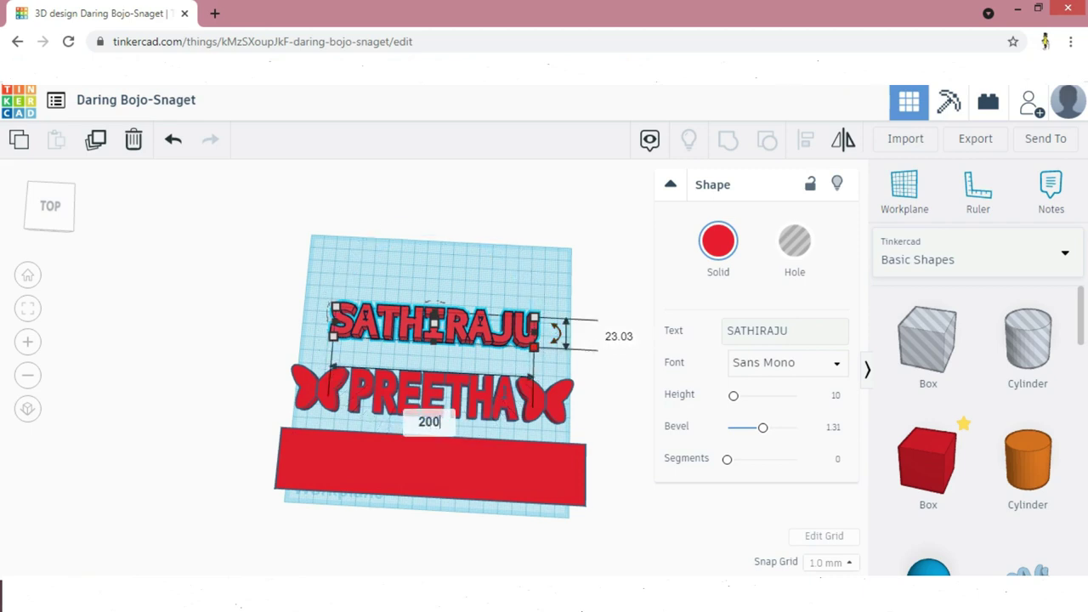
text(0)
key(Return)
scroll(438, 374, down, 2)
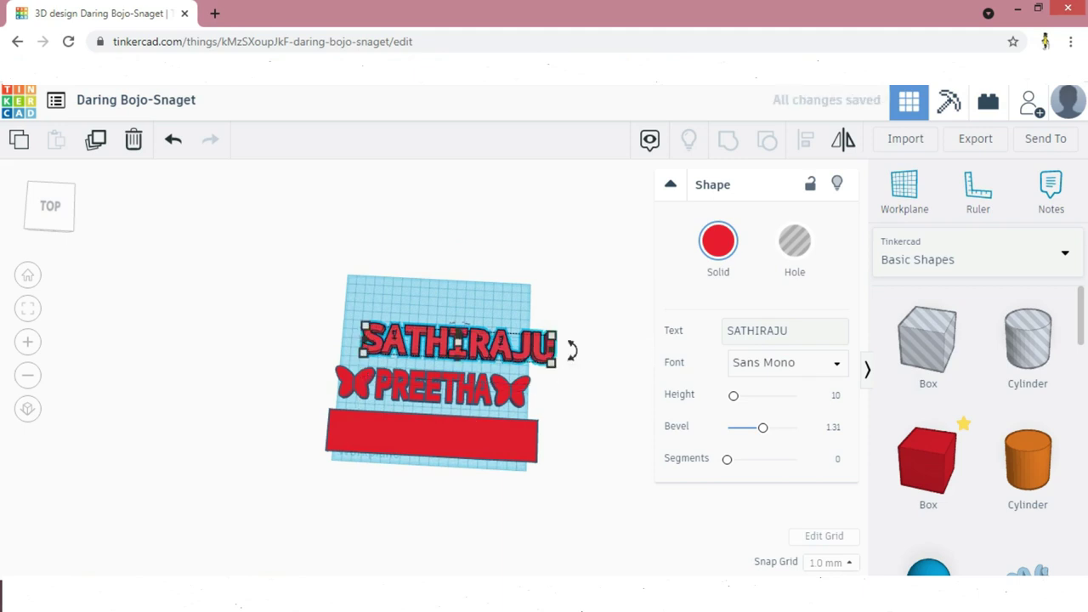
Turn the first name text and the grouped second name with butterflies into holes
key(h)
click(434, 388)
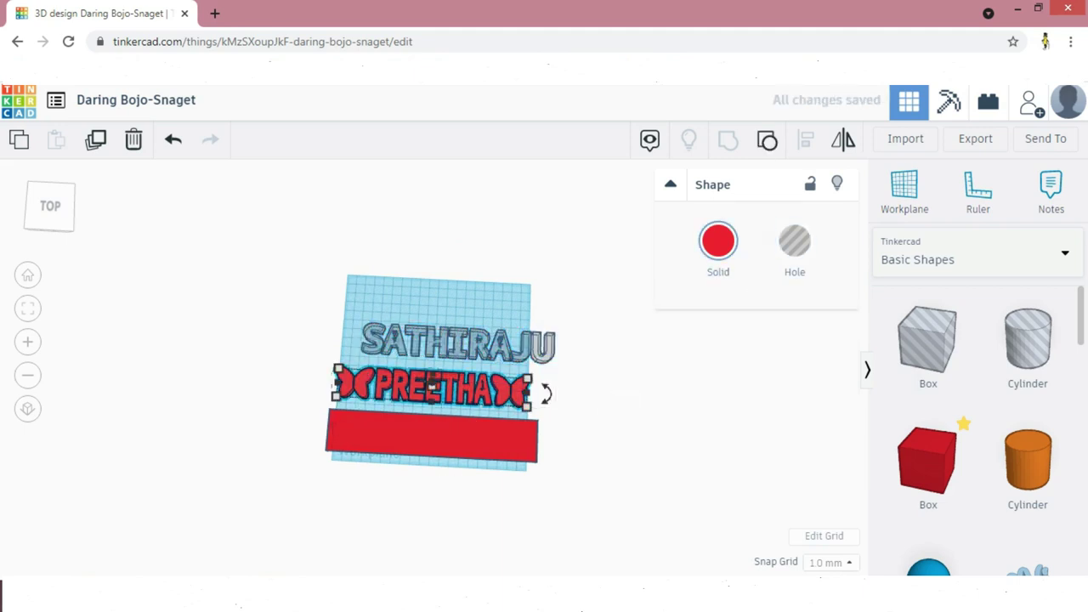
click(795, 241)
click(608, 340)
Move the red box onto the second name and centre the two on each other in both horizontal directions
drag(432, 436, 434, 391)
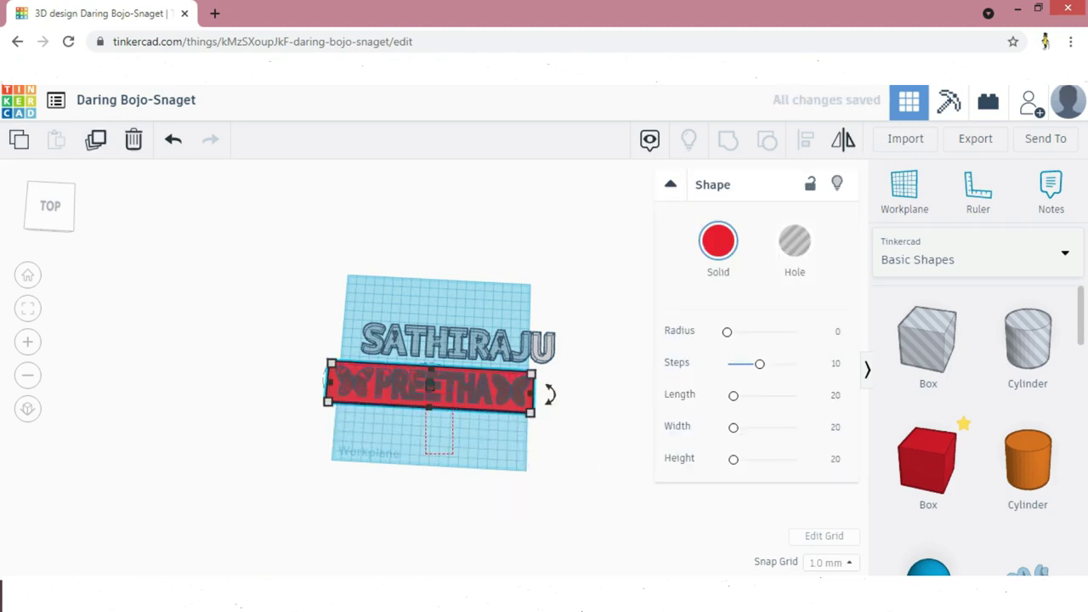
key(ctrl+a)
key(l)
click(427, 427)
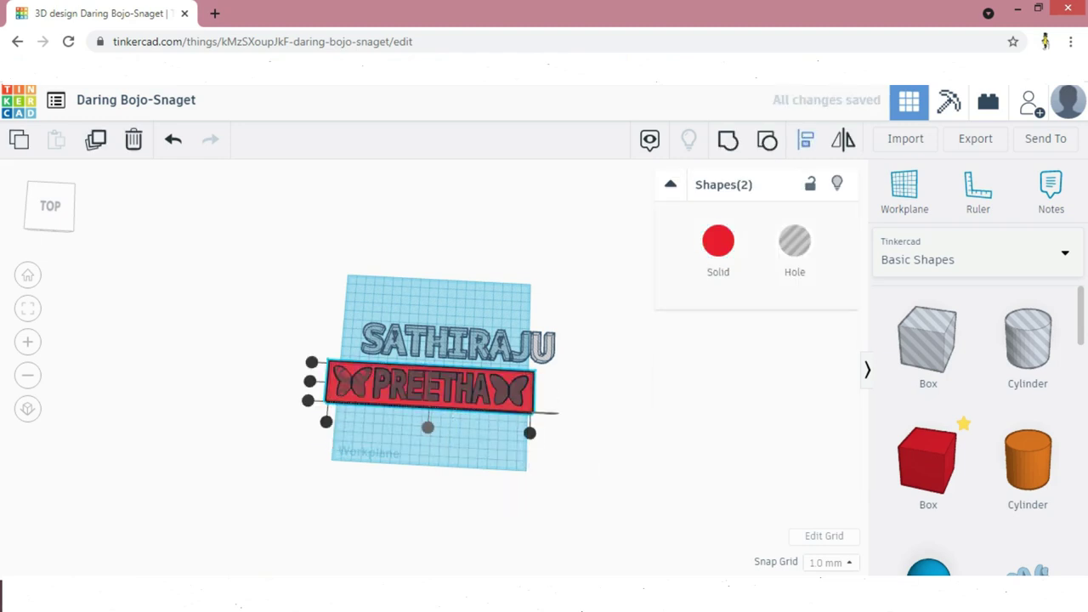
click(310, 381)
key(Escape)
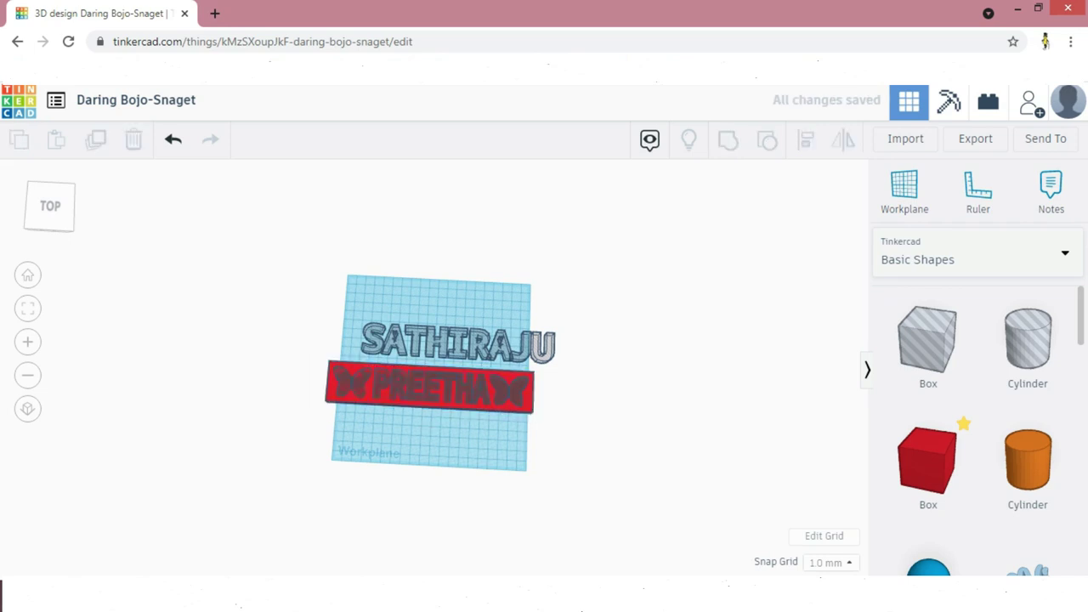
Place a copy of the box over the first name and centre-align it with the text
click(429, 404)
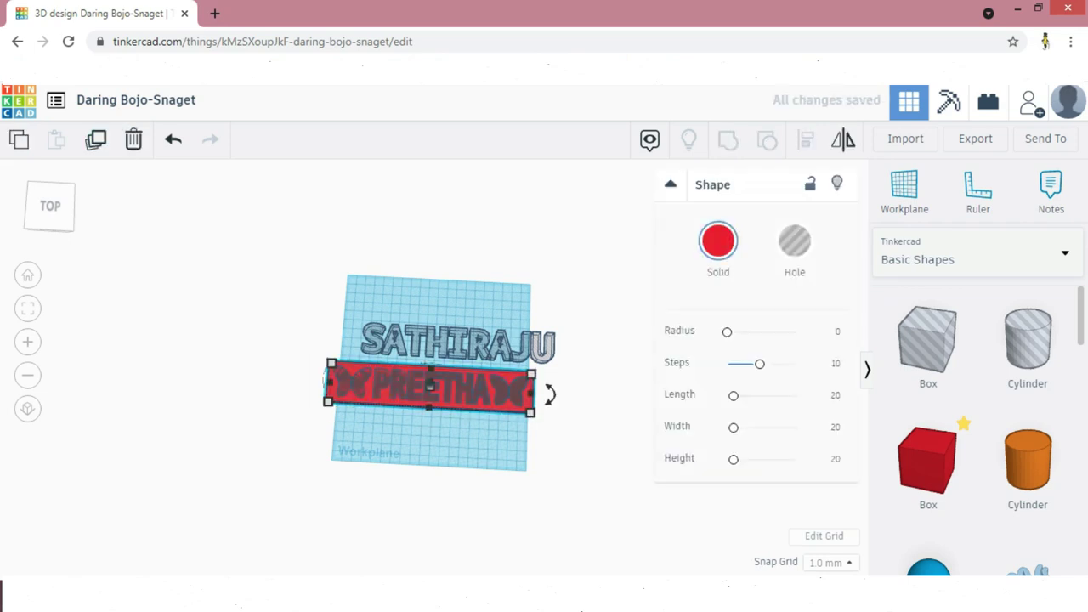
drag(400, 403, 426, 360)
drag(381, 277, 451, 338)
click(805, 140)
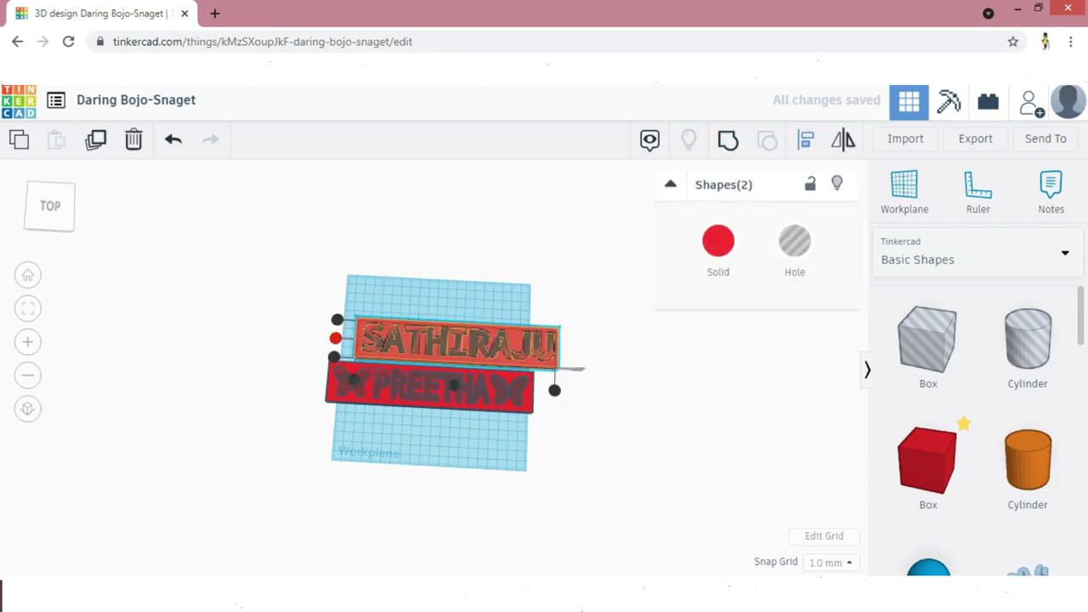
click(336, 338)
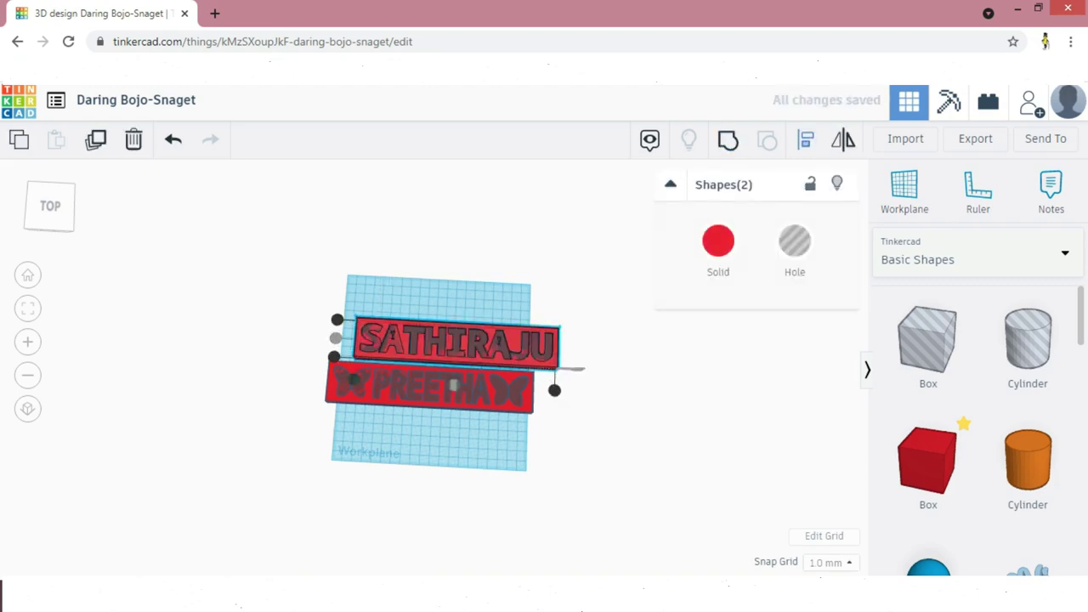
Group each name with its box so the lettering and butterflies are cut out of the plates
click(728, 141)
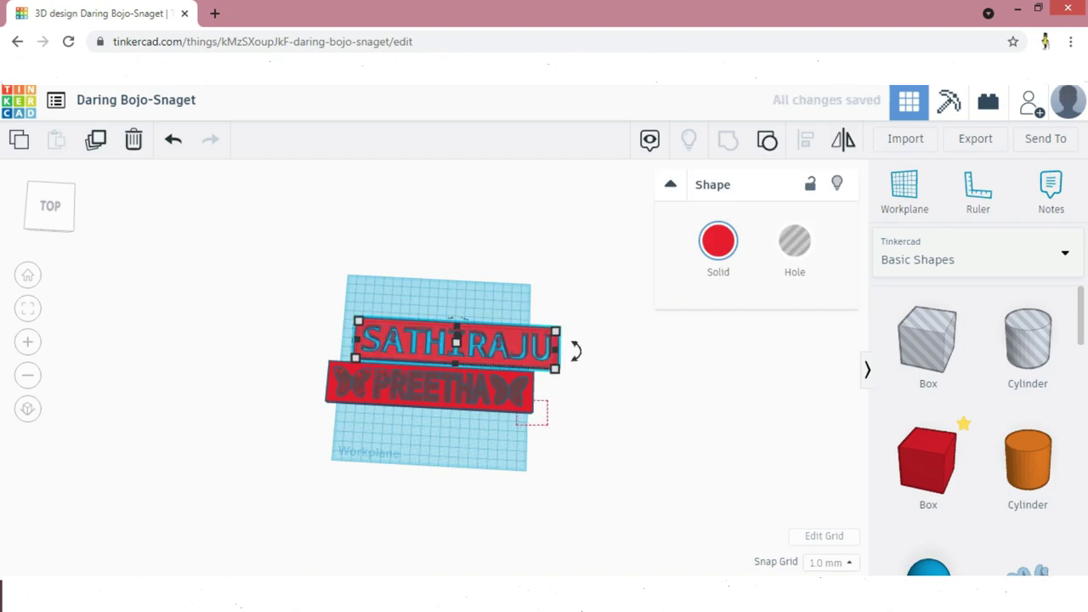
drag(482, 382, 478, 380)
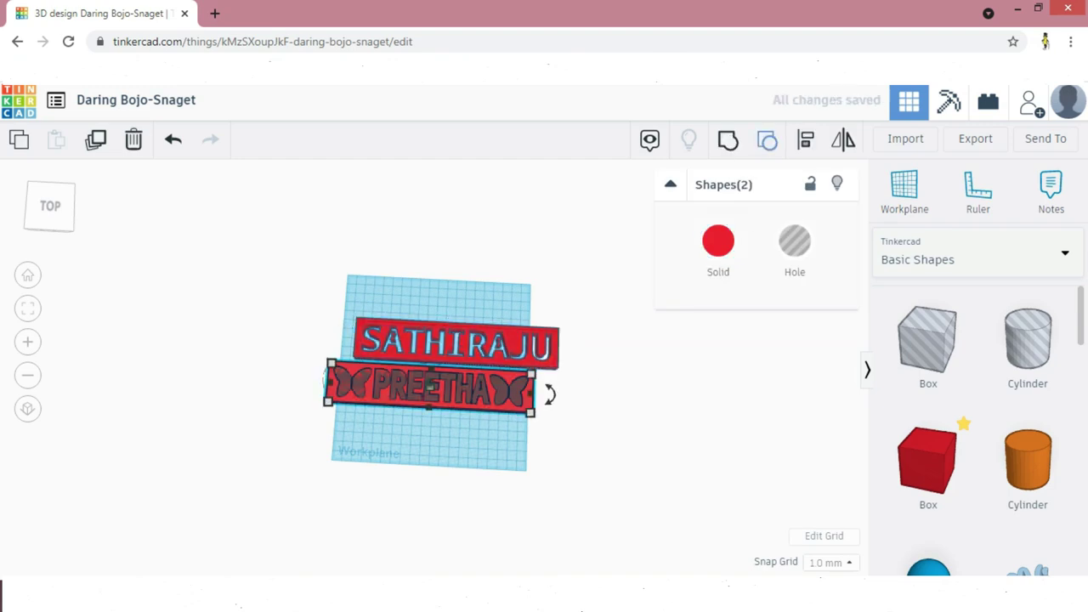
key(ctrl+g)
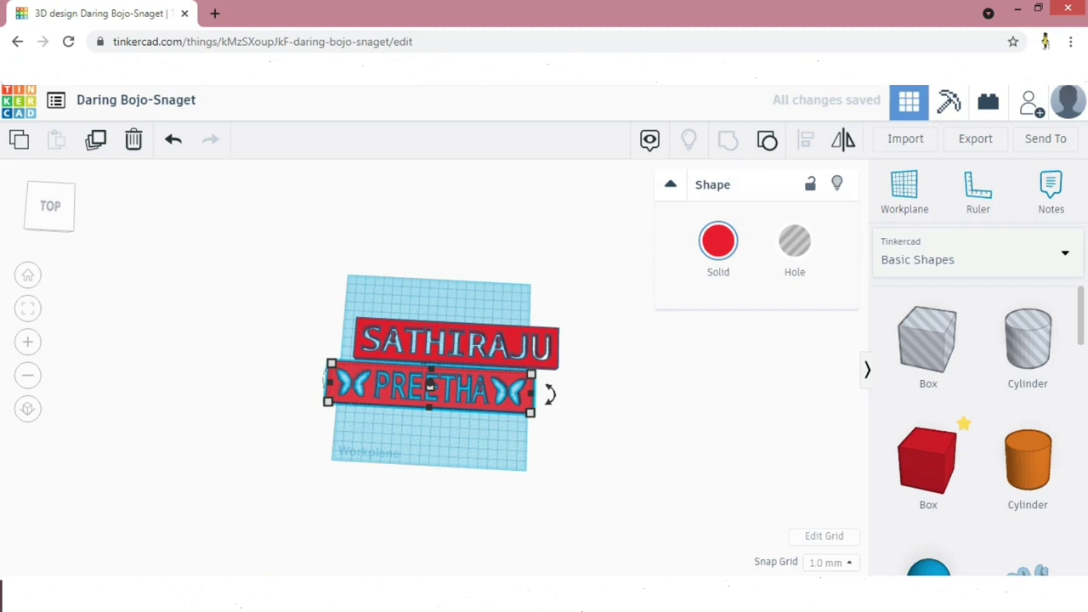
Rotate the second name's plate 90° so it stands upright
right_drag(672, 408, 507, 315)
drag(420, 374, 421, 373)
click(510, 459)
key(ctrl+z)
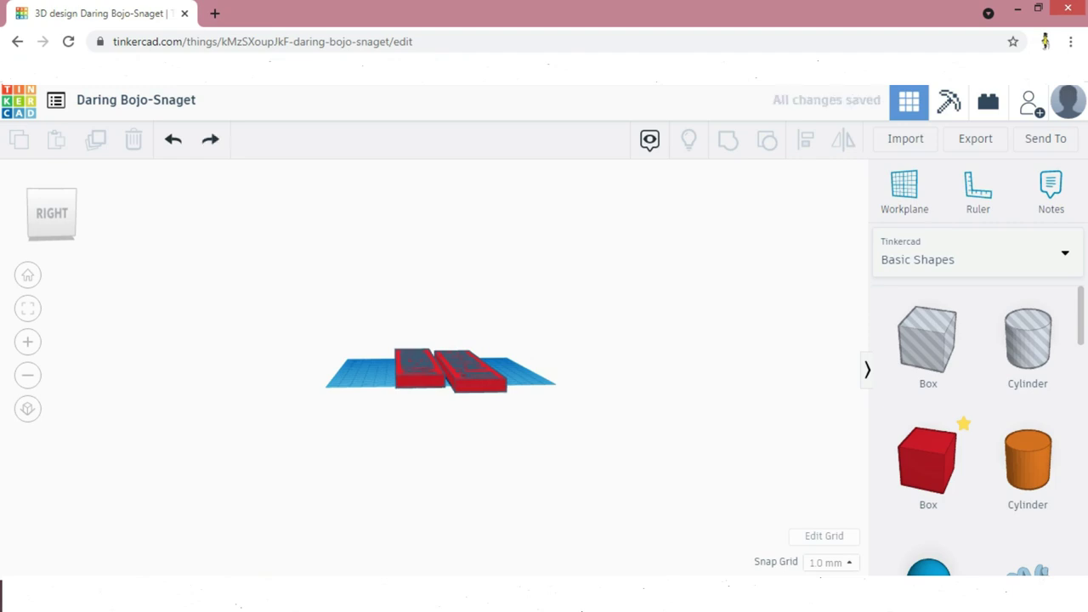
click(420, 379)
drag(412, 335, 393, 341)
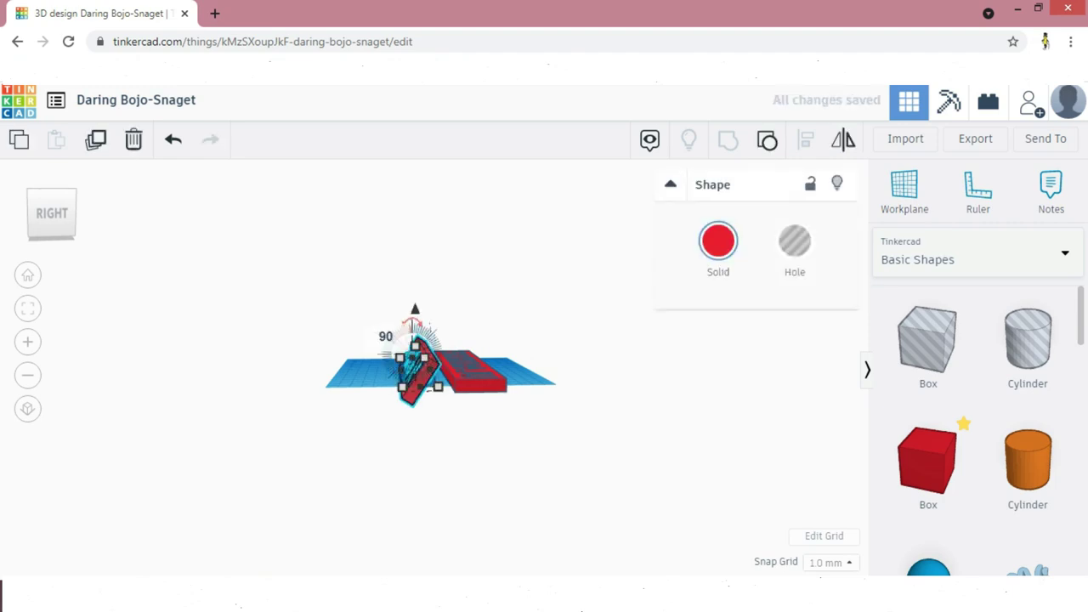
key(Return)
Rotate the first name's plate 90° so it stands upright as well
click(478, 377)
mouse_move(478, 376)
right_down()
mouse_move(468, 359)
mouse_move(463, 377)
right_up()
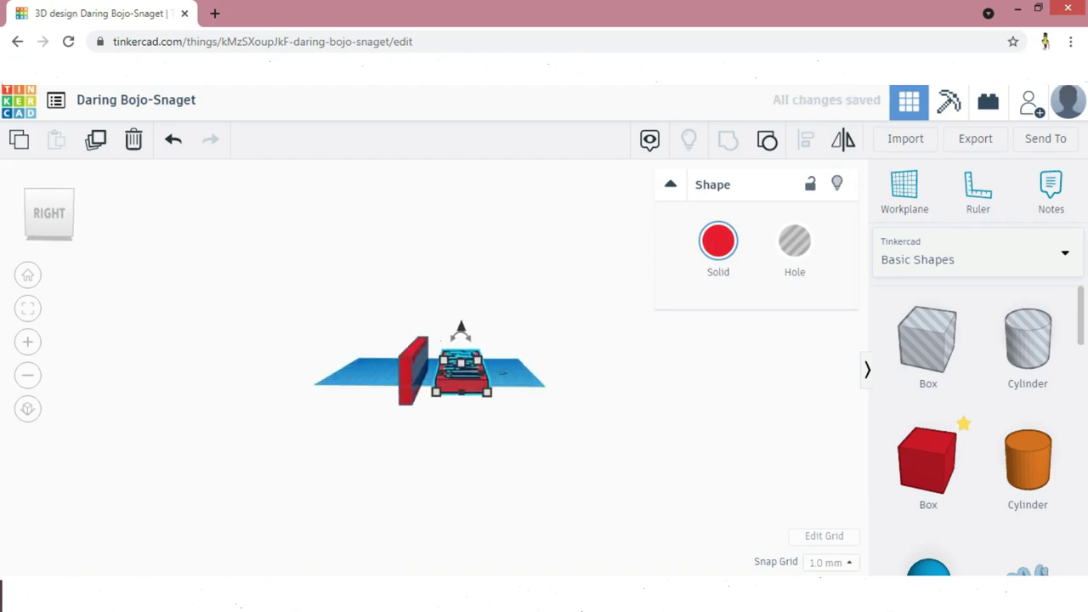
text(90)
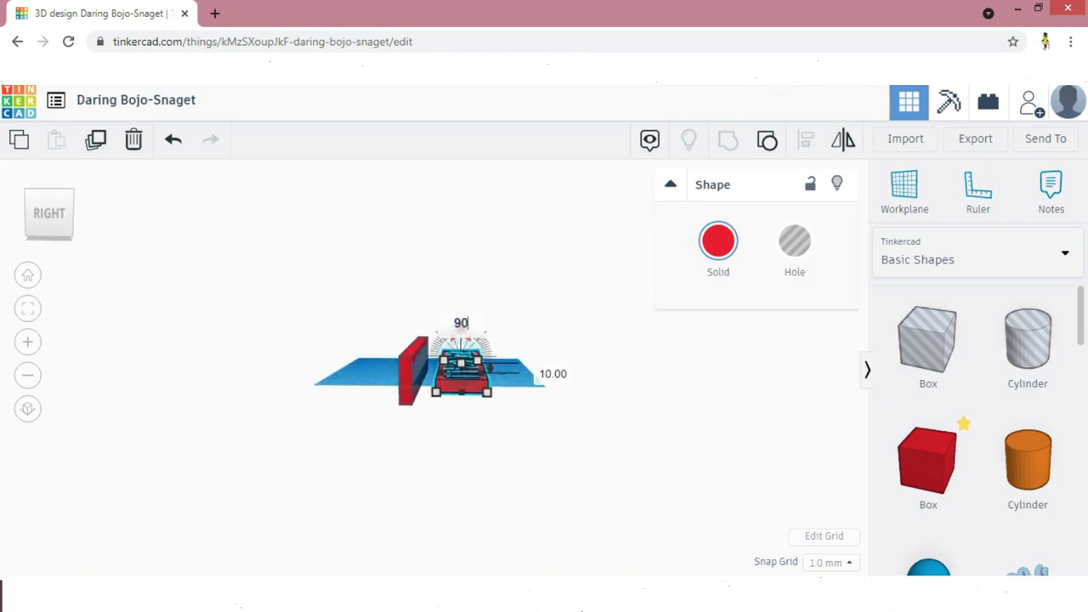
key(Return)
click(544, 434)
right_drag(544, 434, 625, 489)
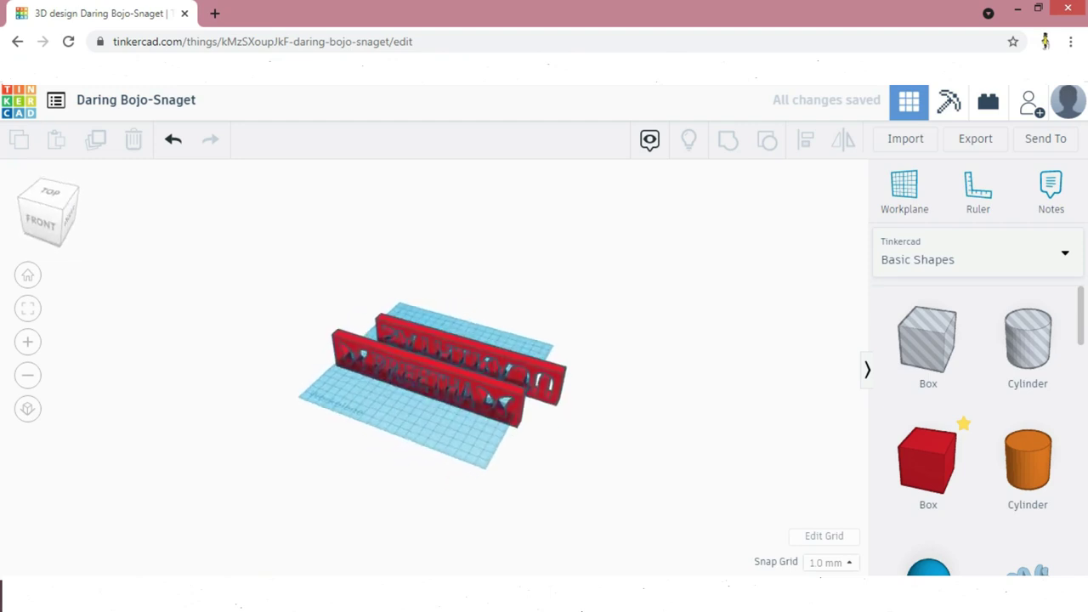
Try to flip the upright first name plate over, and undo the rotation
right_drag(476, 374, 362, 345)
scroll(361, 344, up, 3)
click(503, 391)
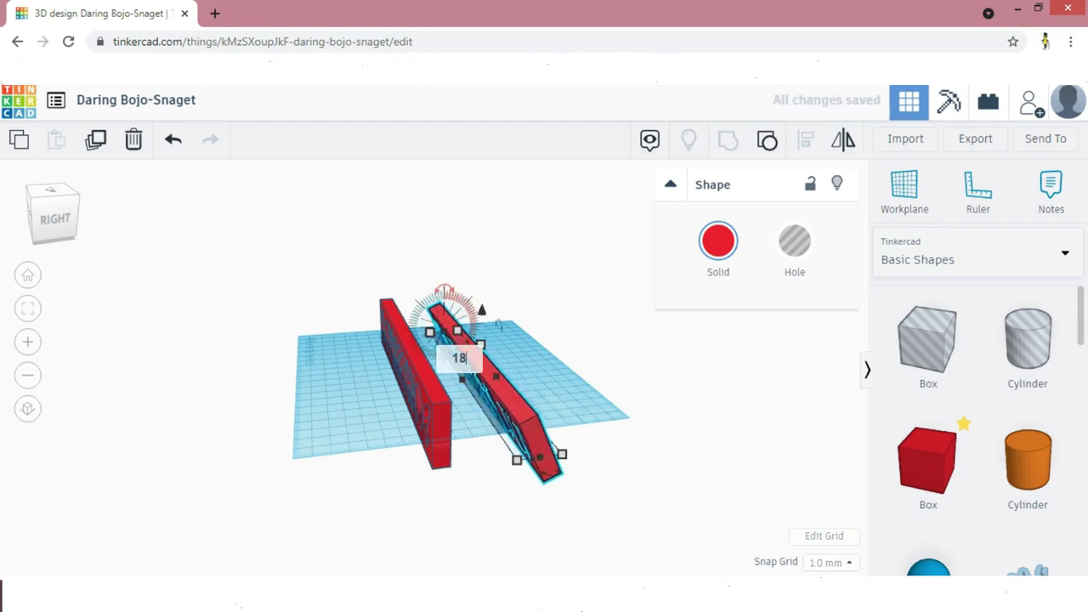
key(Return)
click(561, 357)
right_drag(562, 357, 665, 341)
key(ctrl+z)
Move the two upright plates apart so the first name stands side by side with the second
drag(442, 374, 653, 369)
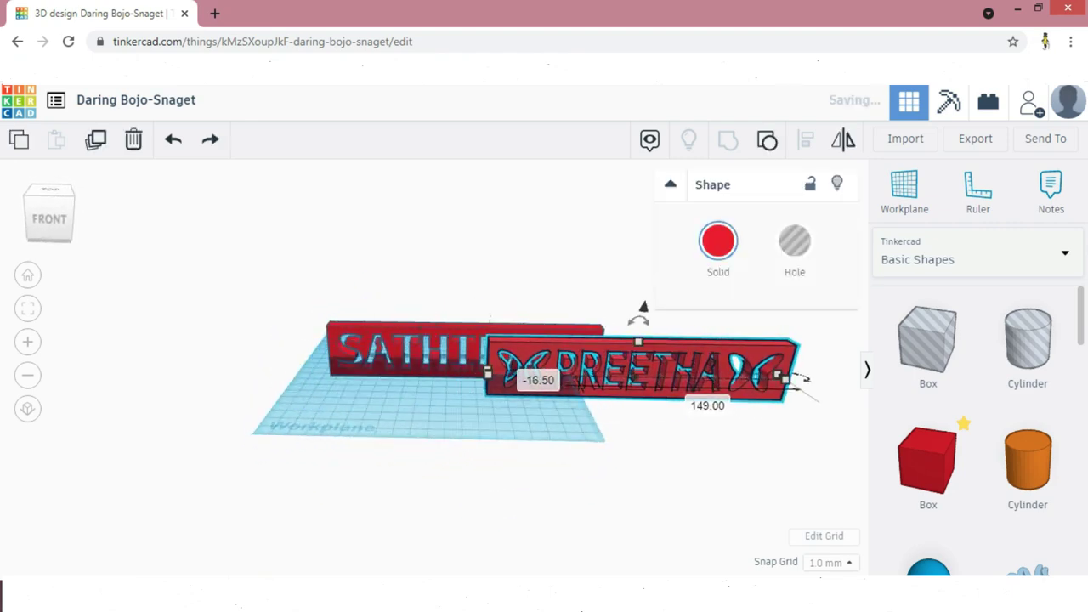
click(434, 366)
drag(434, 366, 291, 377)
click(306, 477)
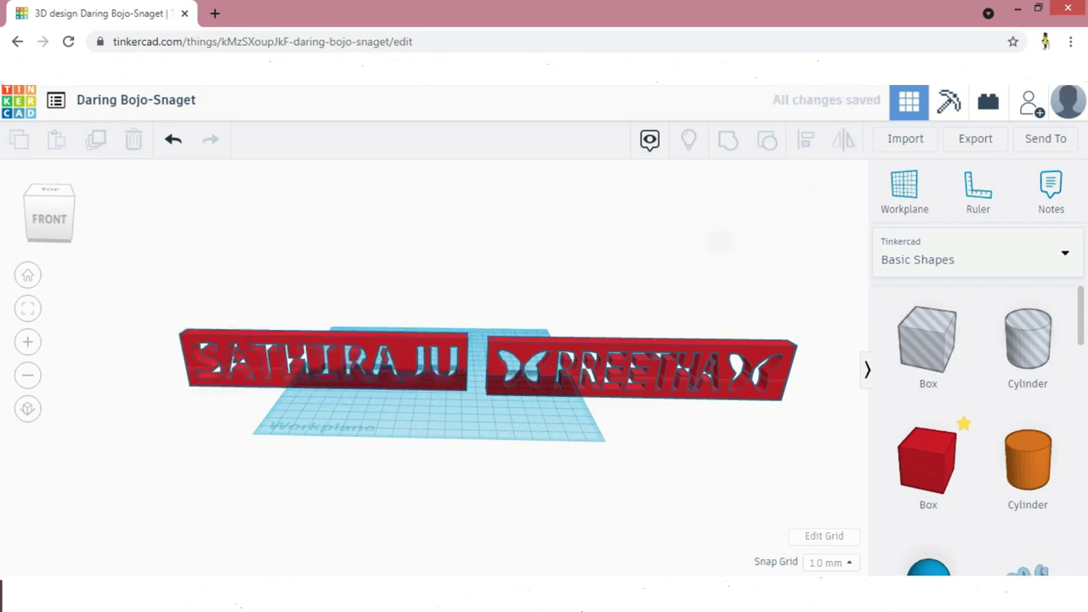
Set the depth of the first name's plate to 212 mm
click(326, 363)
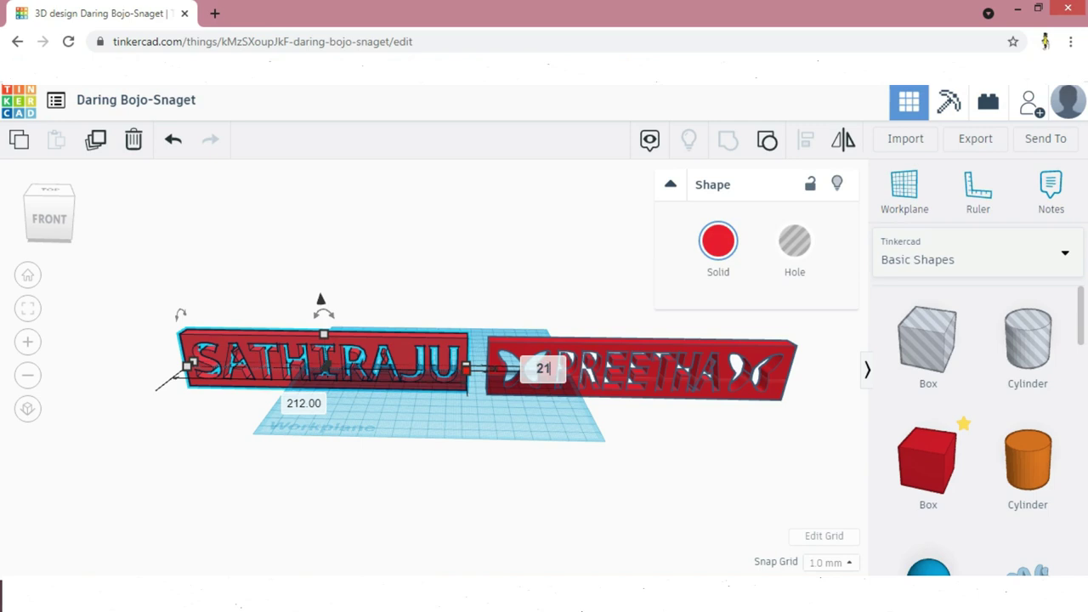
key(Return)
scroll(435, 367, down, 5)
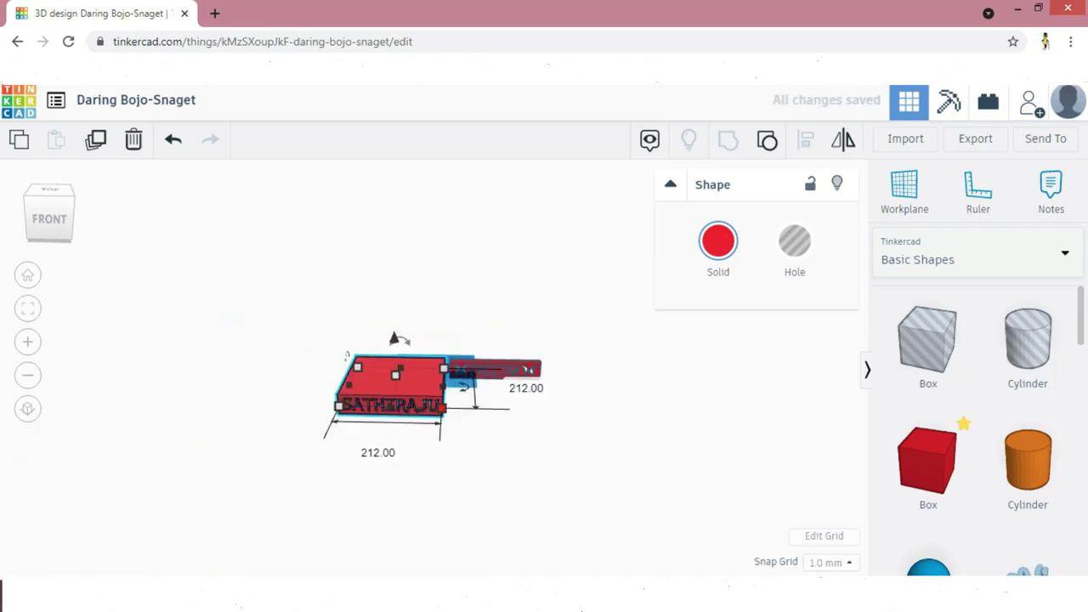
click(493, 464)
Extend the second name's plate to the same 212 mm depth
click(527, 371)
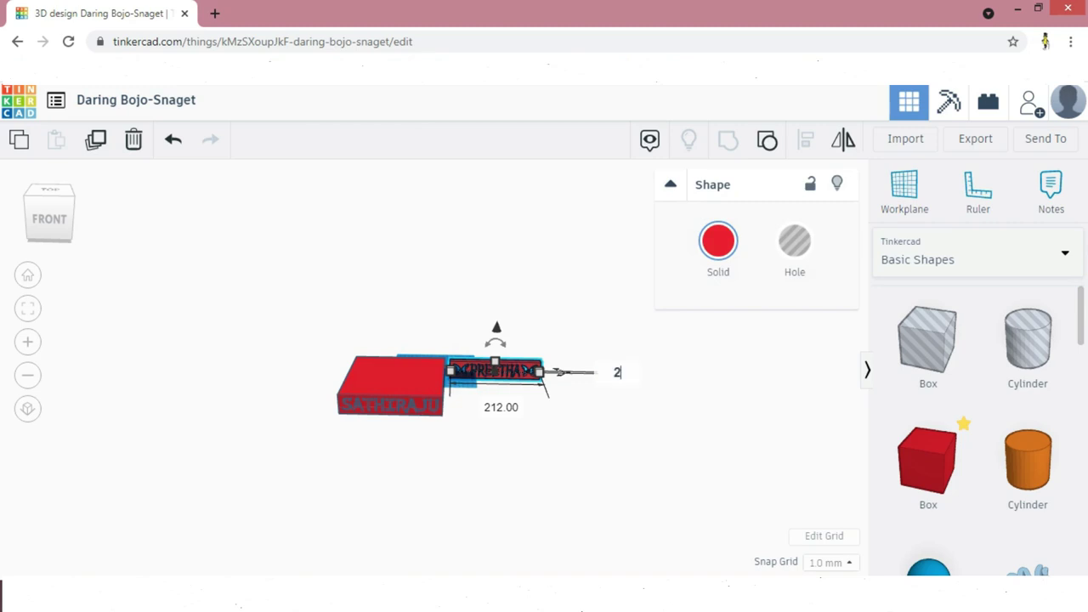
key(Return)
click(511, 489)
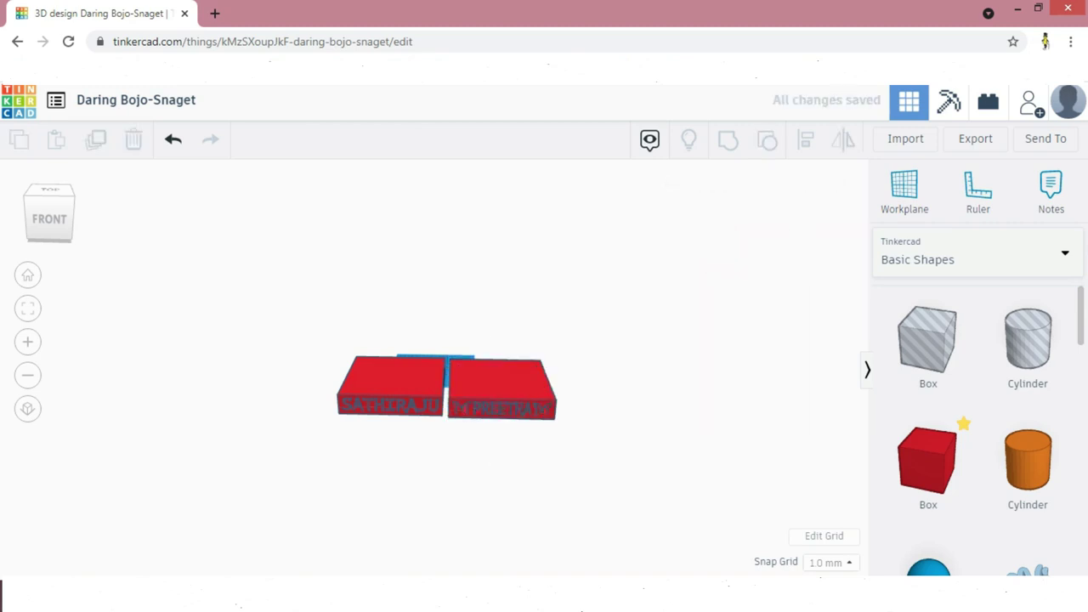
Rotate the second name's block a quarter turn about the vertical axis
click(506, 388)
right_drag(586, 425, 489, 464)
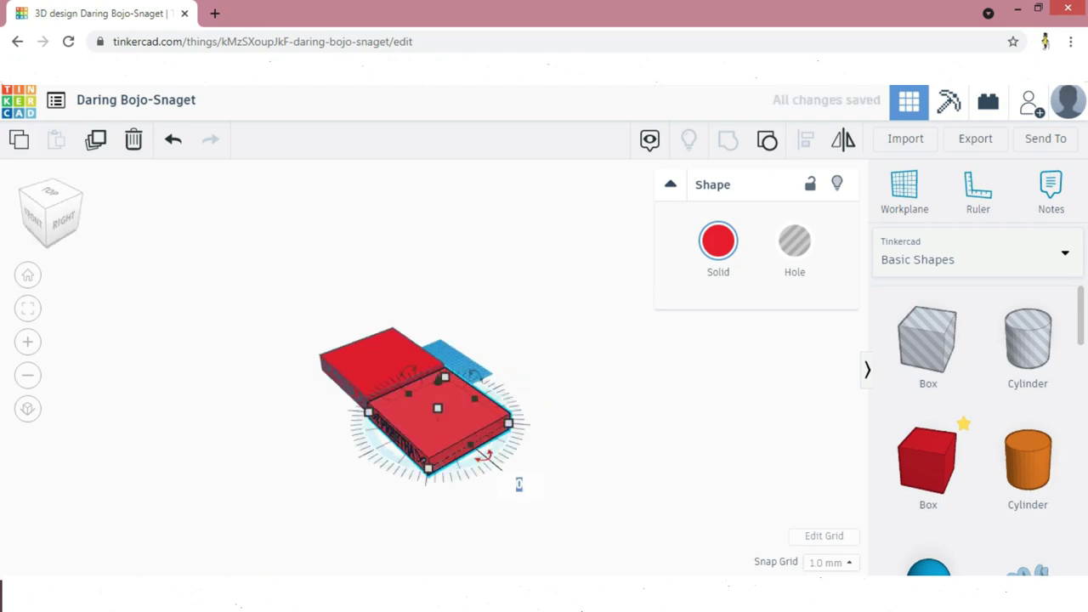
key(Return)
click(541, 478)
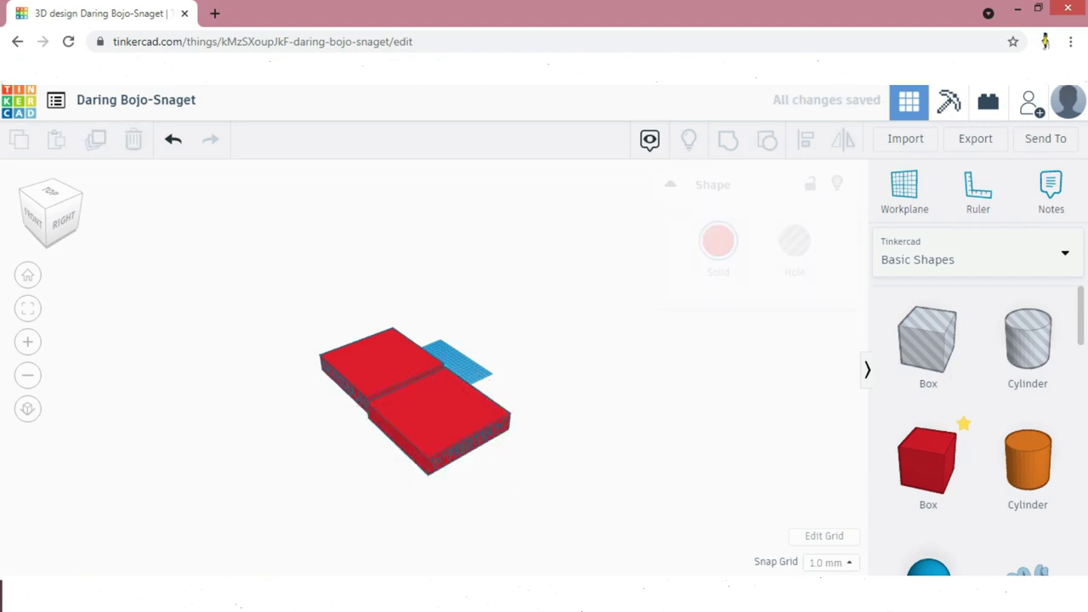
Convert both deepened name blocks into holes
right_drag(511, 476, 587, 398)
scroll(442, 396, up, 3)
scroll(437, 369, up, 3)
click(456, 352)
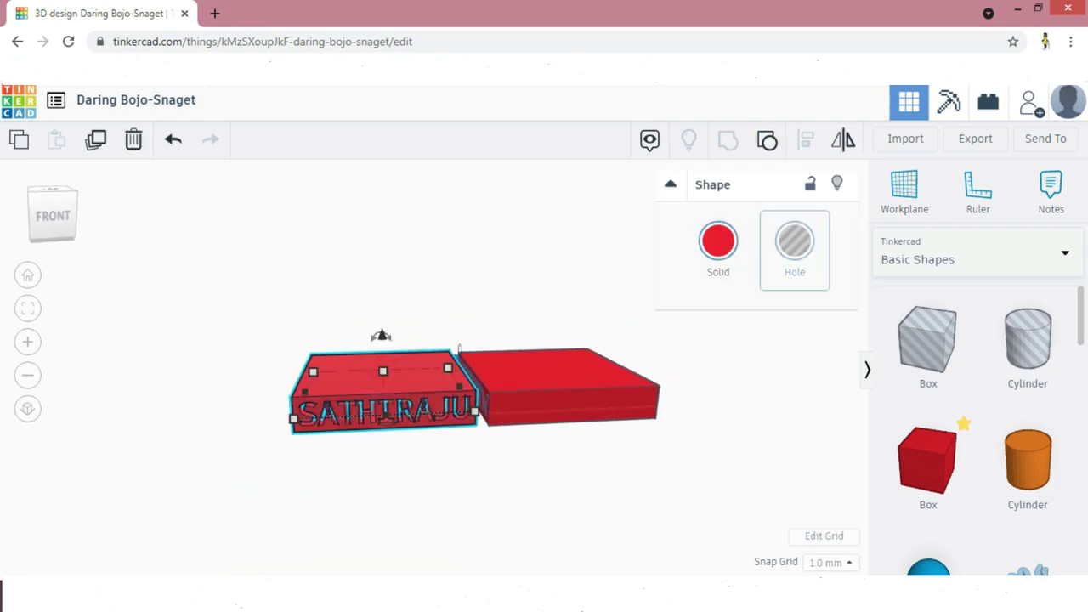
click(795, 241)
key(Escape)
click(557, 387)
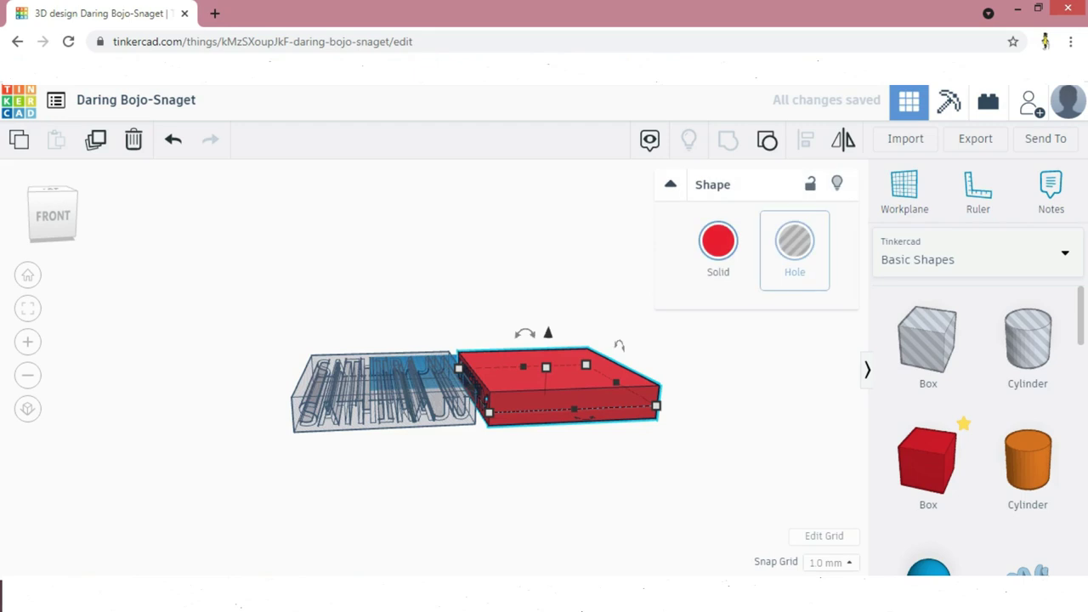
click(795, 240)
click(612, 476)
Select both name blocks and centre-align them in both horizontal directions so they overlap completely
right_drag(612, 476, 485, 446)
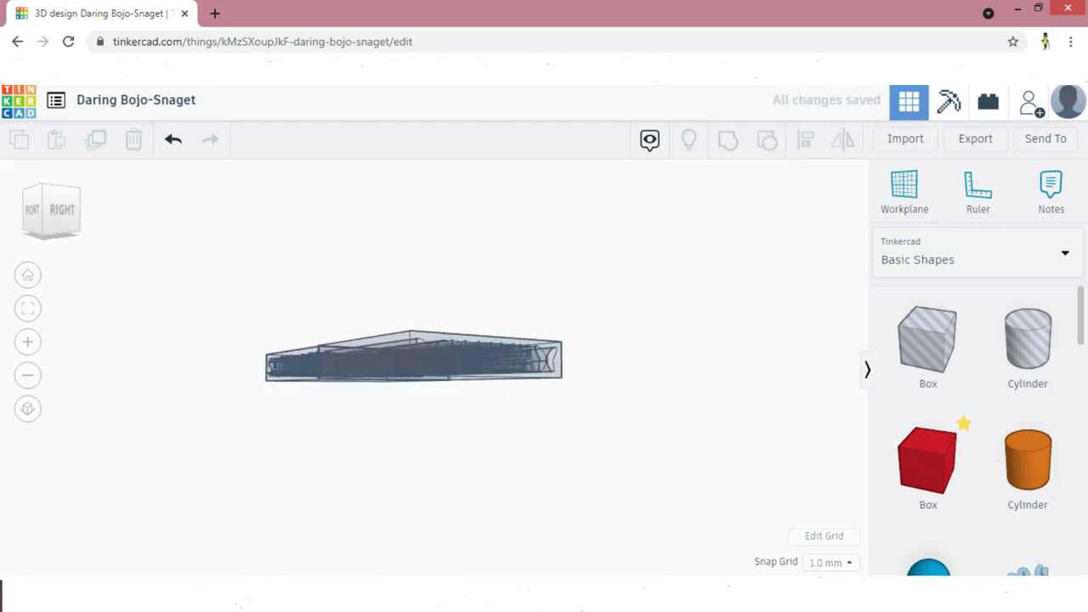
right_drag(382, 455, 463, 489)
drag(460, 495, 340, 306)
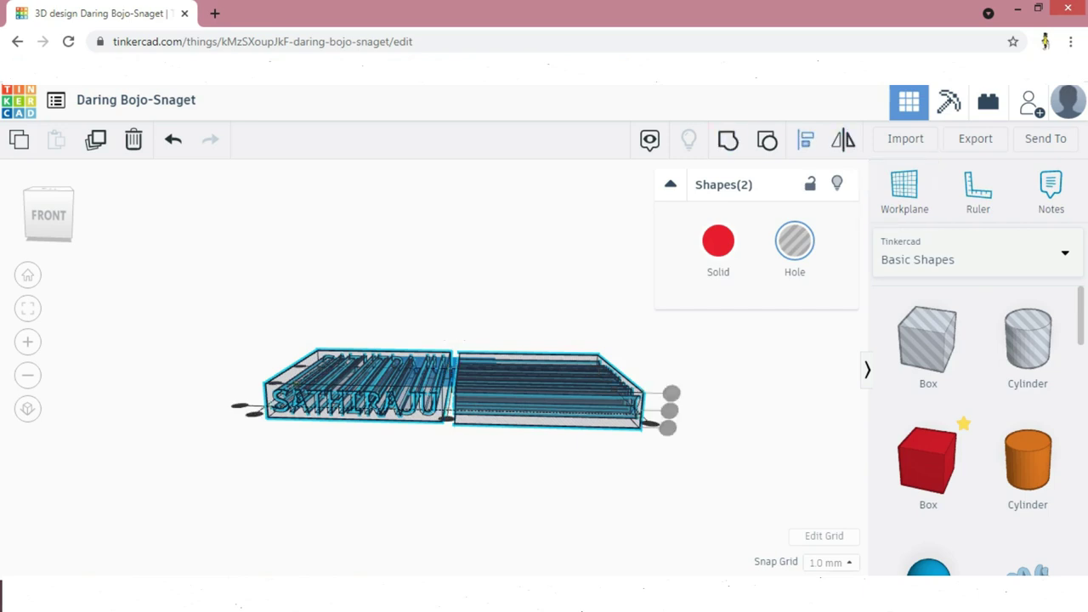
scroll(455, 387, down, 2)
right_drag(455, 386, 459, 502)
click(445, 479)
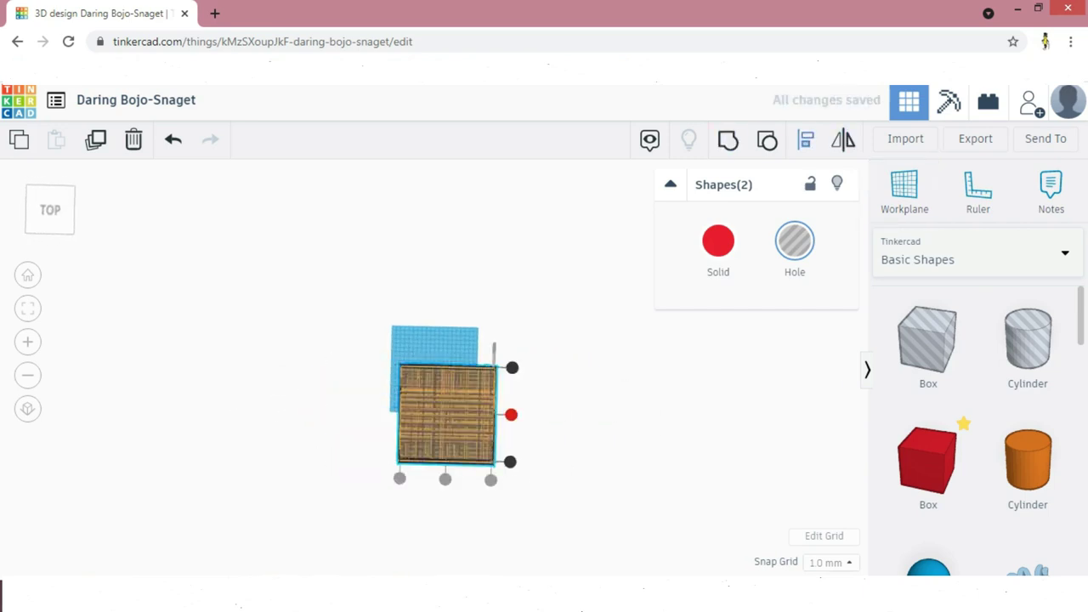
click(511, 415)
right_drag(512, 416, 512, 345)
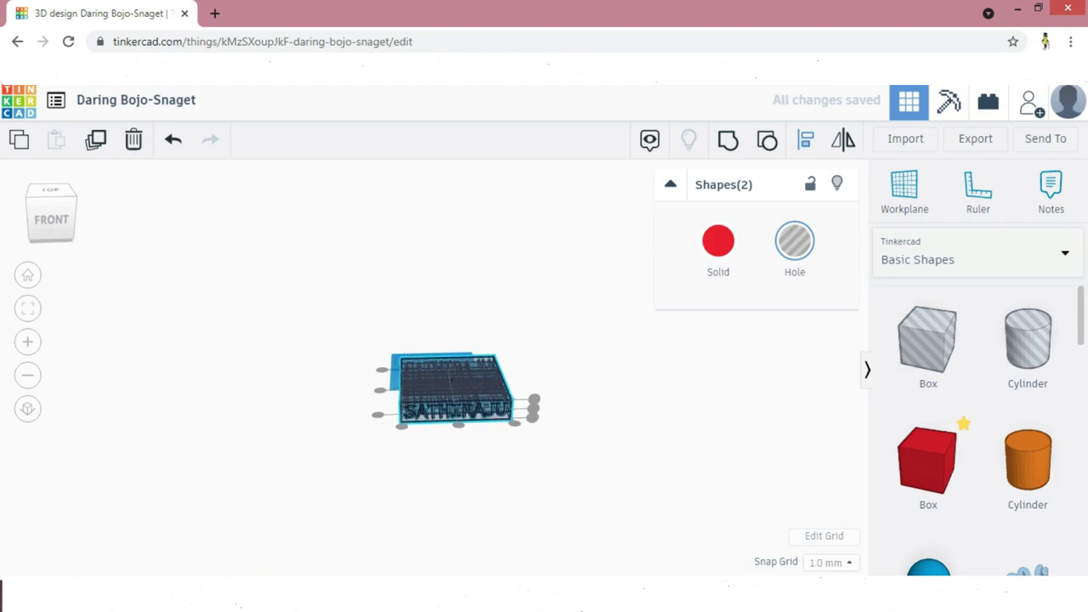
Add a solid box beside the overlapping blocks and size its base to 212 by 212 mm
drag(928, 463, 319, 391)
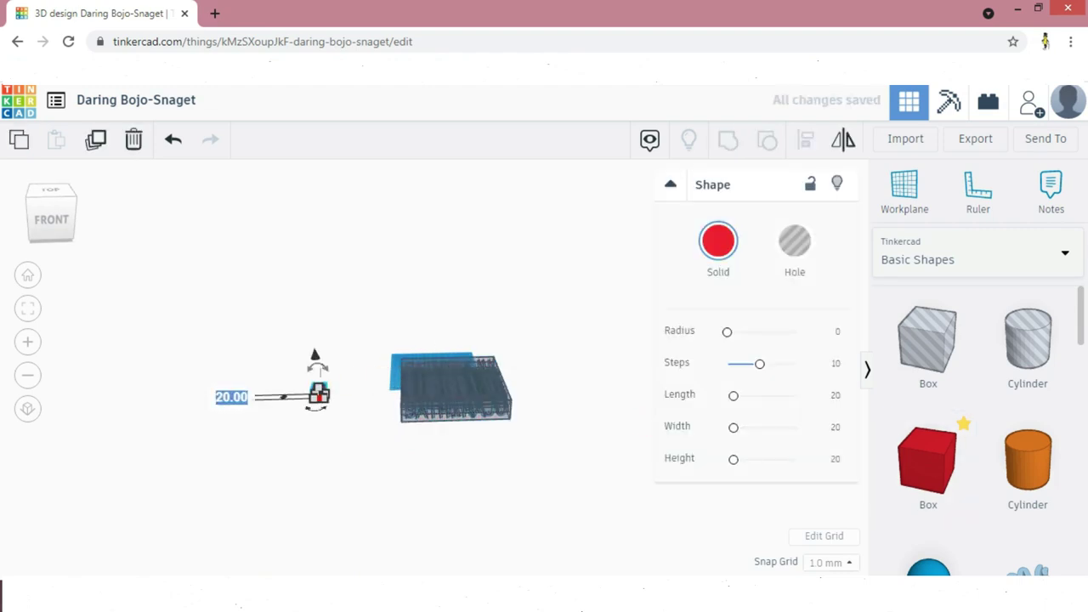
key(Return)
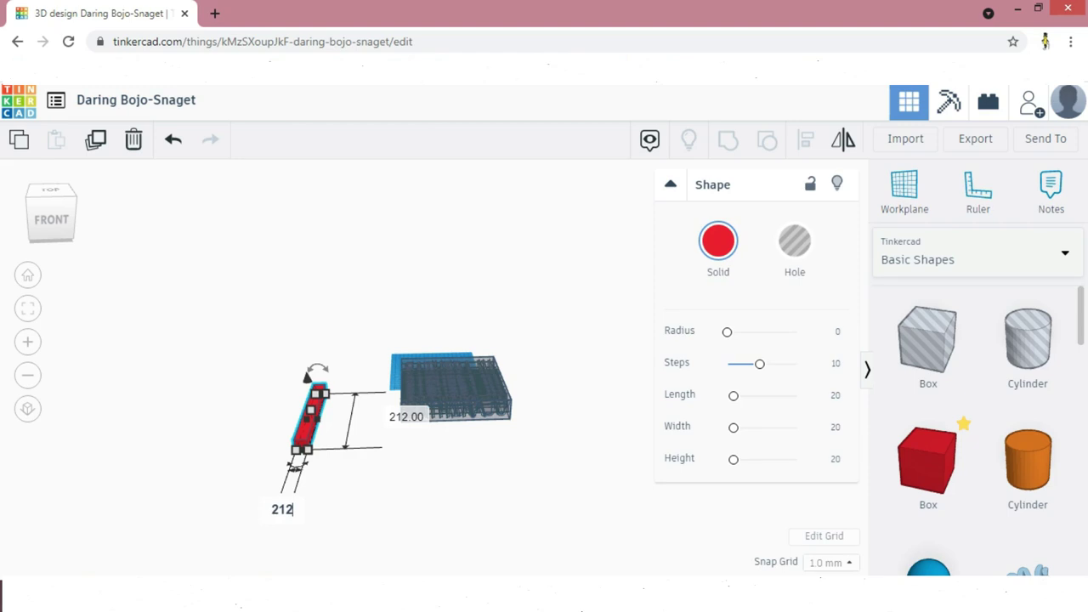
key(Return)
click(484, 485)
right_drag(485, 485, 485, 451)
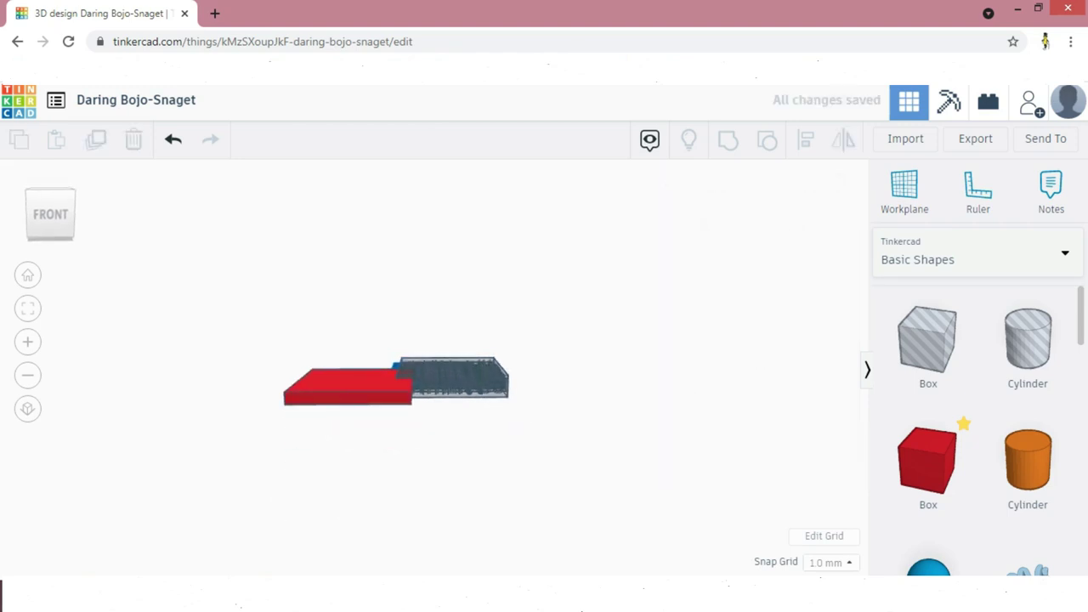
Set the solid box's height to 41 mm to match the name blocks
click(463, 380)
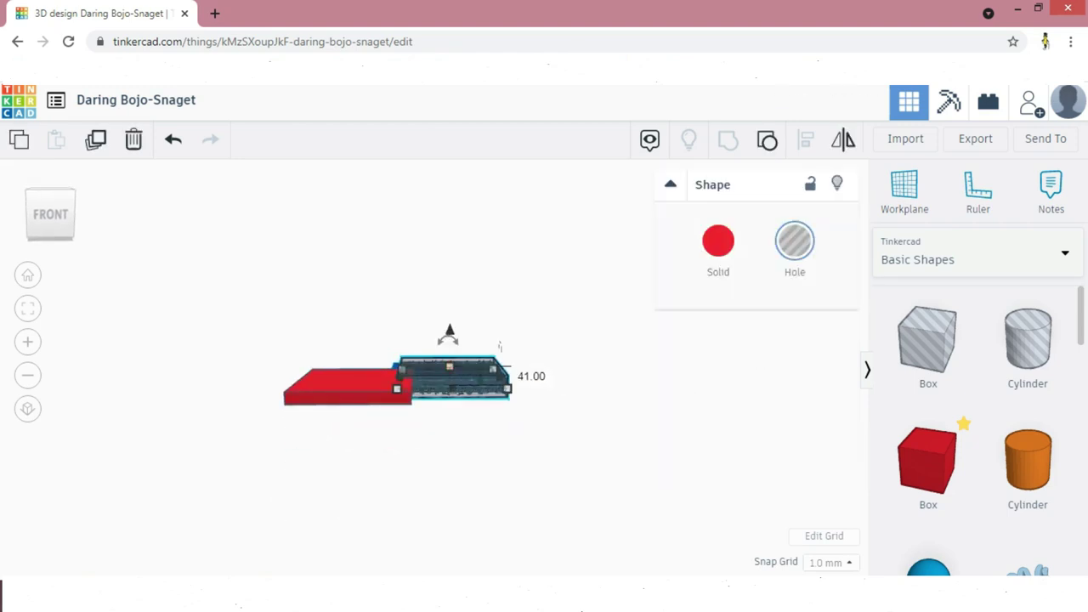
click(344, 387)
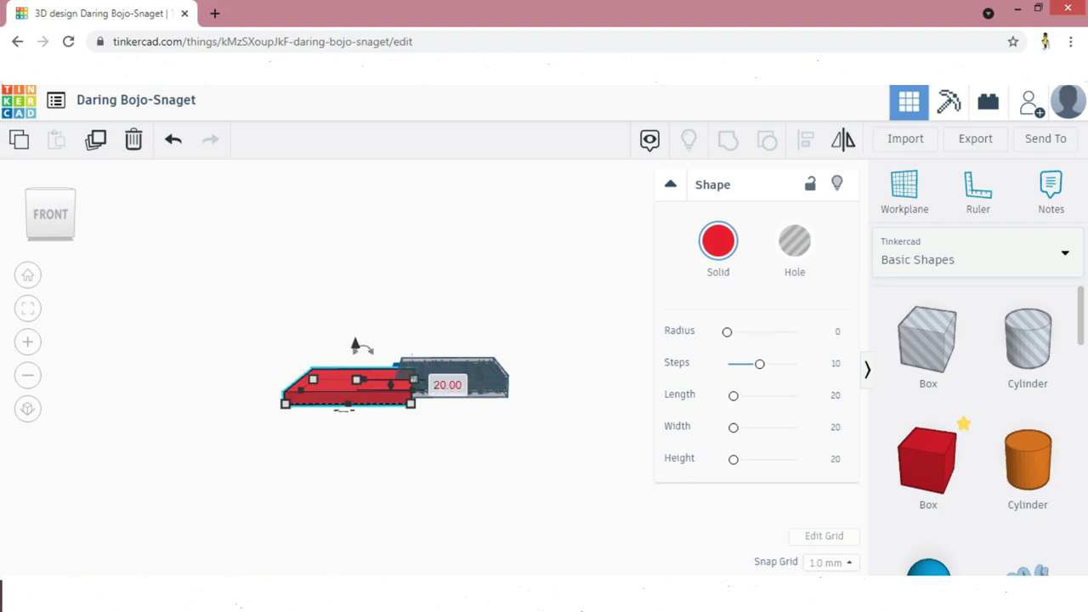
key(Return)
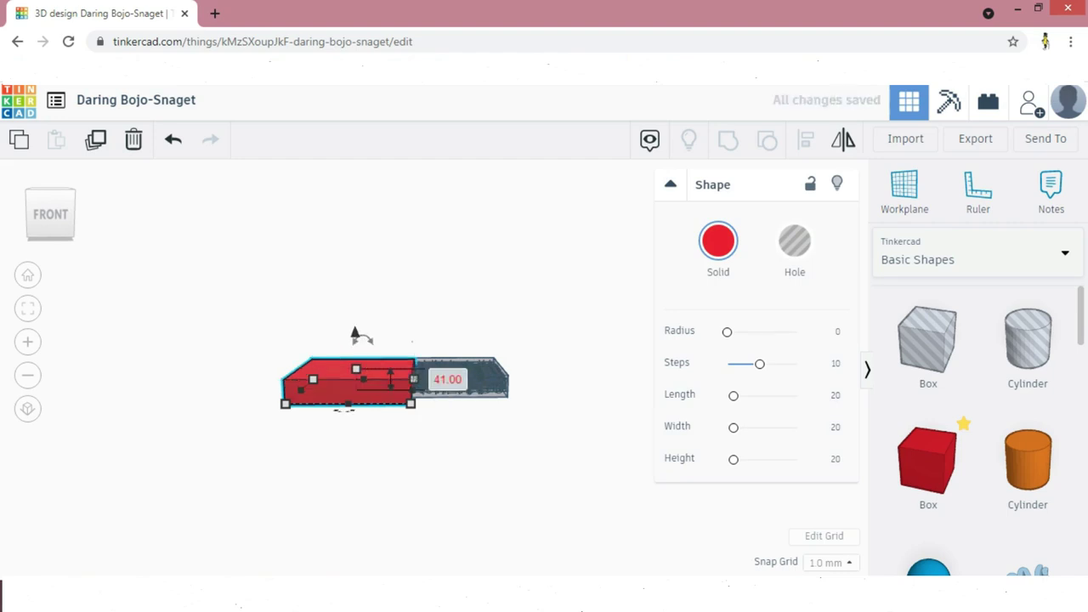
Select the solid box and both name blocks and centre-align them in both horizontal directions and vertically
click(503, 455)
right_drag(504, 454, 517, 510)
drag(517, 513, 368, 378)
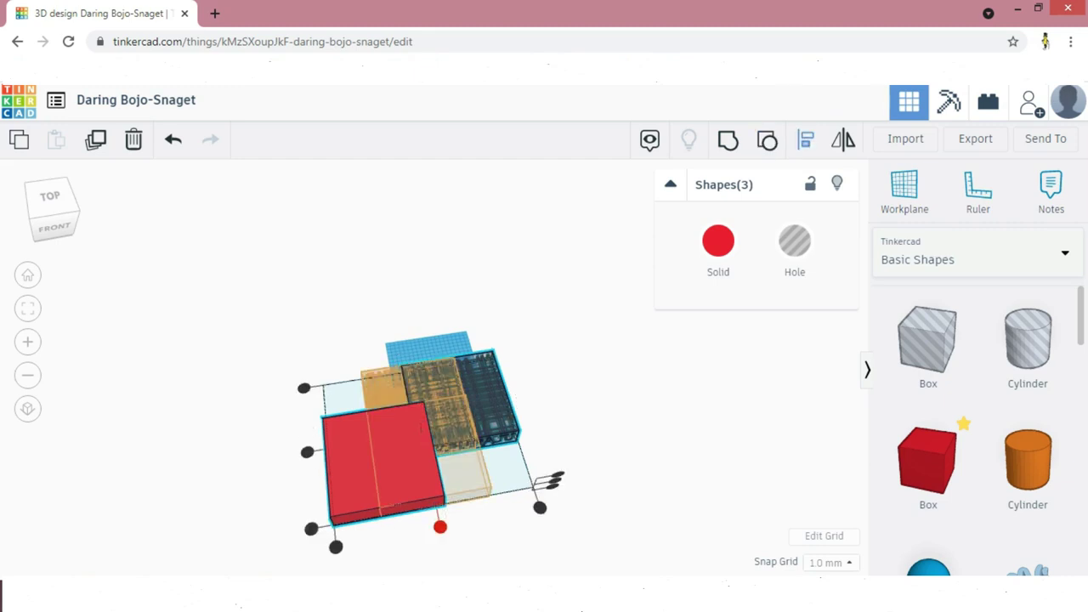
click(441, 527)
click(351, 445)
right_drag(374, 455, 357, 360)
click(492, 380)
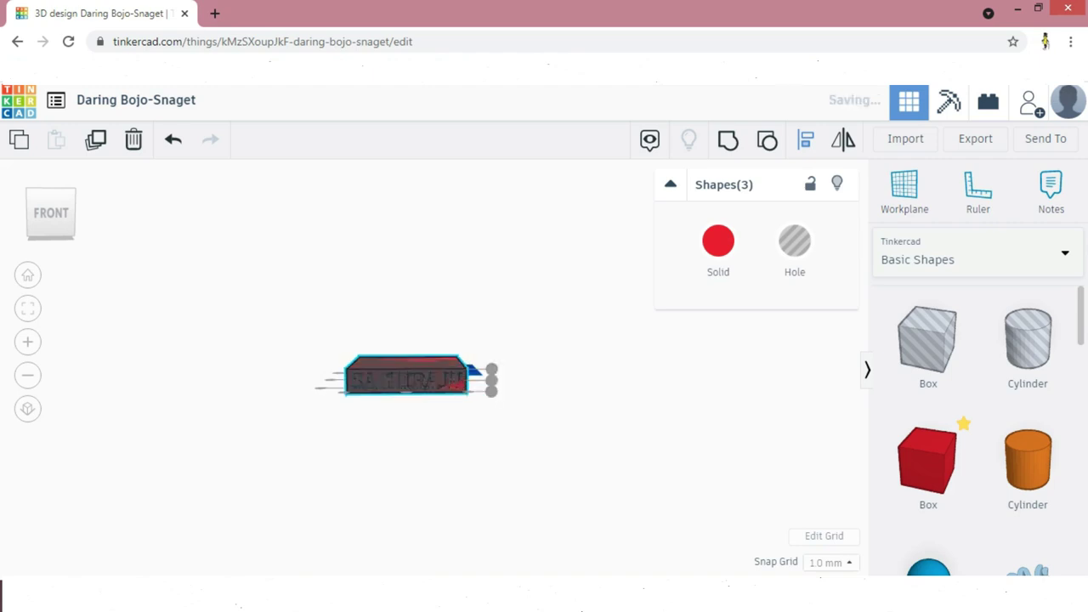
click(515, 425)
right_drag(515, 425, 530, 513)
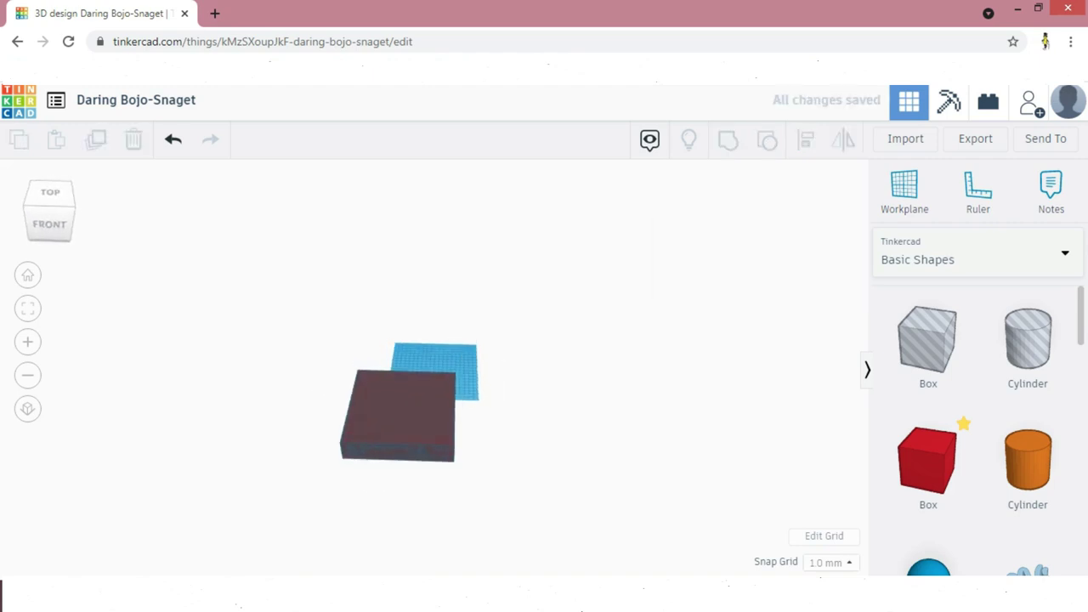
Select all three shapes and group them to cut both name holes out of the solid box
key(ctrl+a)
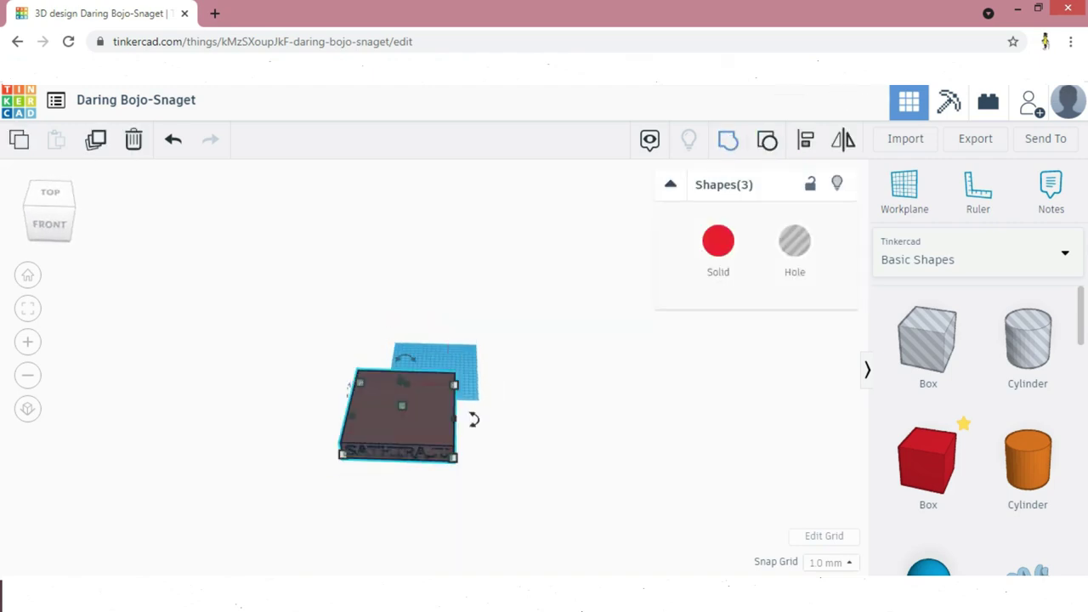
key(ctrl+g)
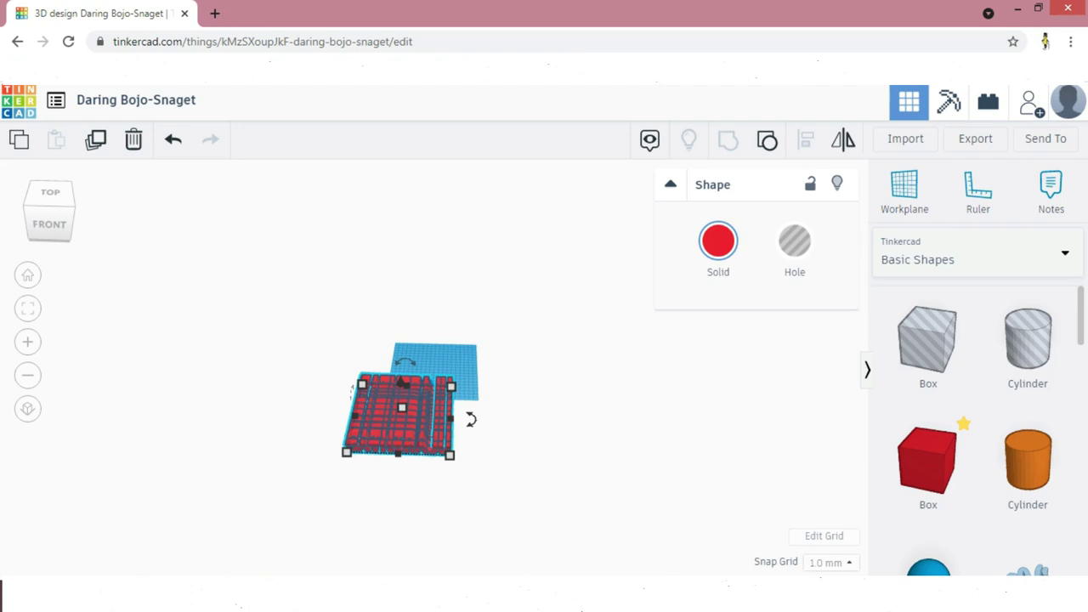
right_drag(425, 459, 416, 424)
scroll(435, 367, up, 8)
scroll(428, 325, down, 5)
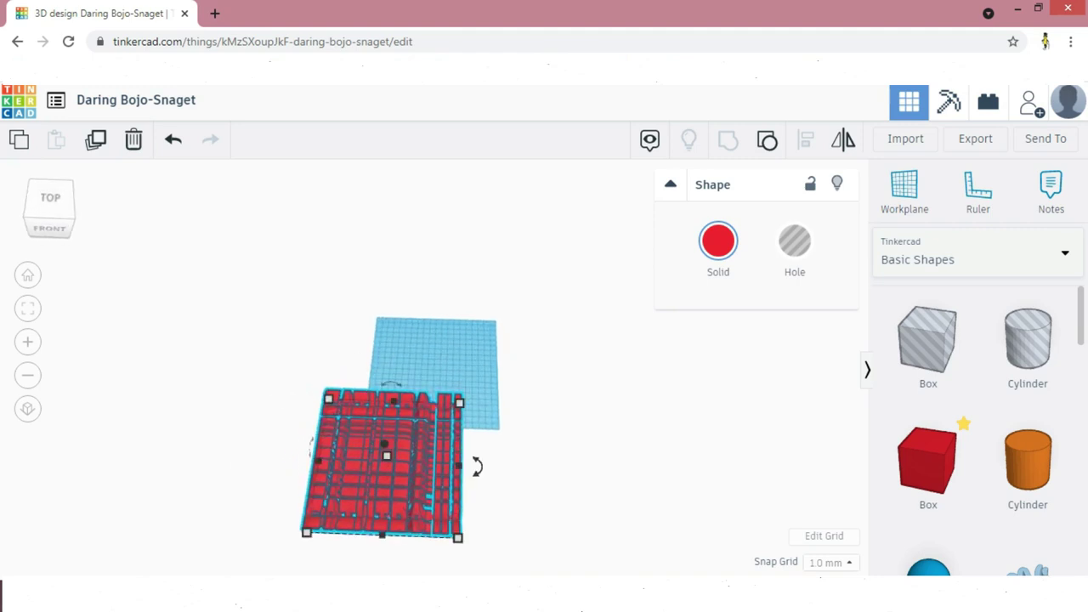
scroll(417, 423, down, 2)
right_drag(416, 423, 442, 340)
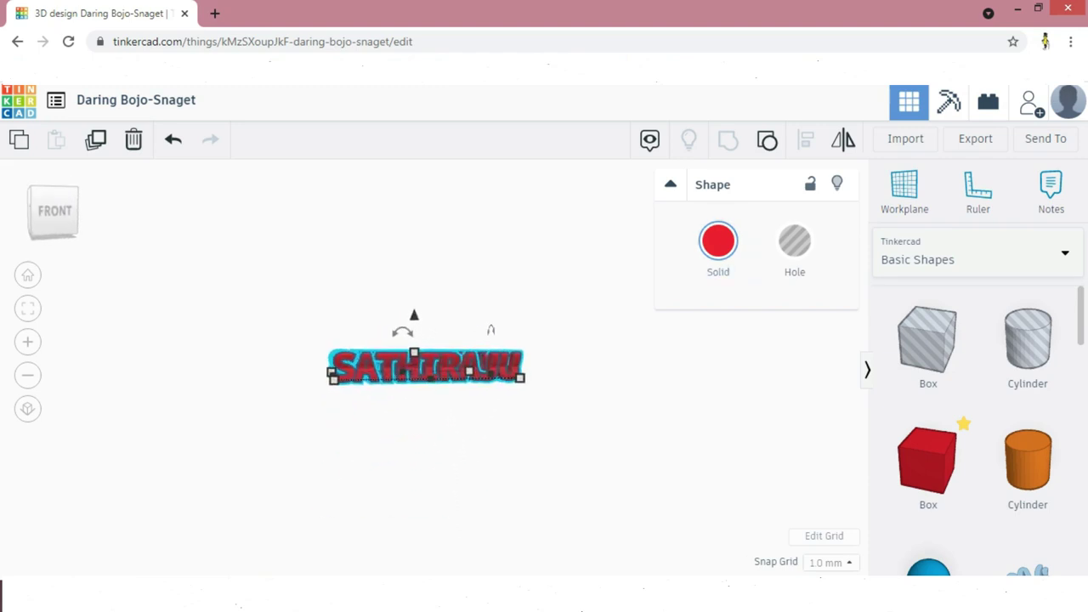
Place a hole box across the front of the model, stretch it about 182 mm long and raise it above the letters
click(666, 357)
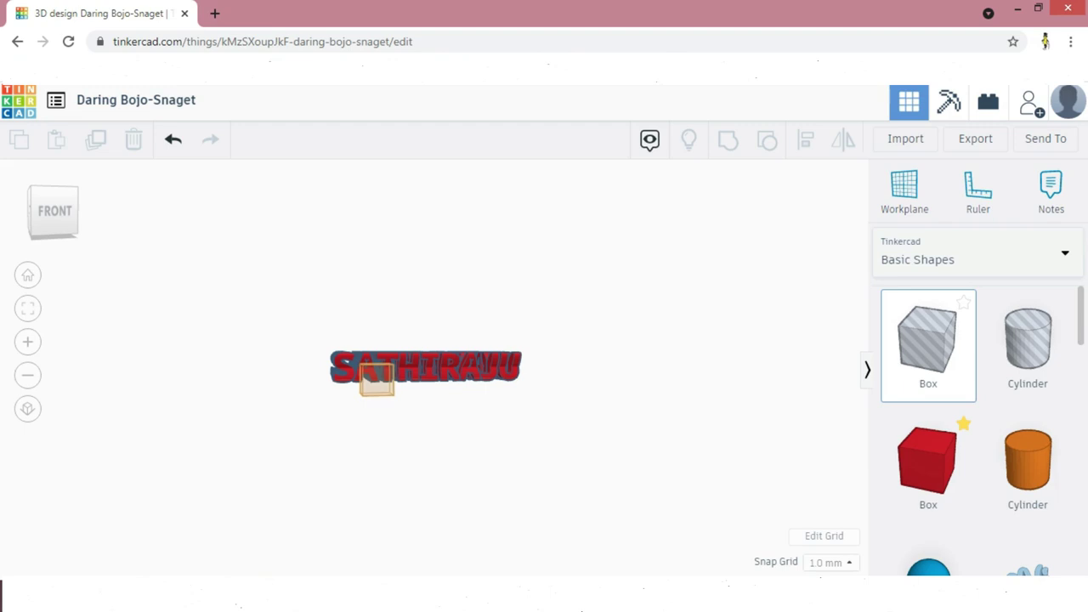
drag(381, 385, 546, 382)
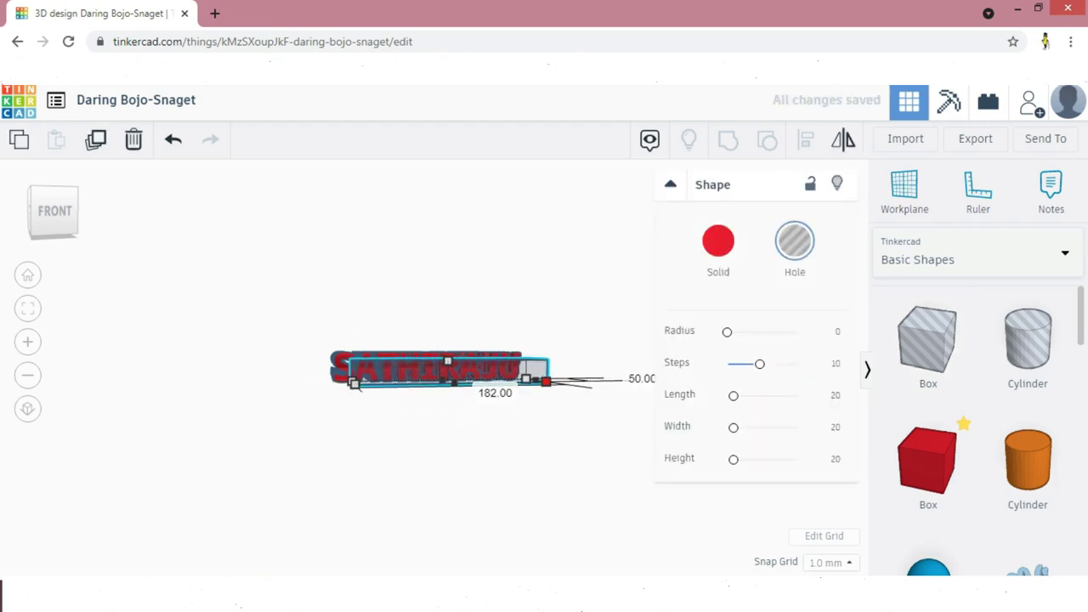
drag(448, 362, 448, 340)
scroll(448, 342, up, 3)
right_drag(448, 342, 450, 408)
scroll(450, 361, down, 3)
drag(444, 528, 439, 476)
Adjust the hole box to start beside the first letter and group it with the model to cut back the other letters' front
right_drag(439, 476, 345, 399)
scroll(444, 361, up, 4)
key(Left)
scroll(444, 371, down, 4)
key(Left)
key(Left)
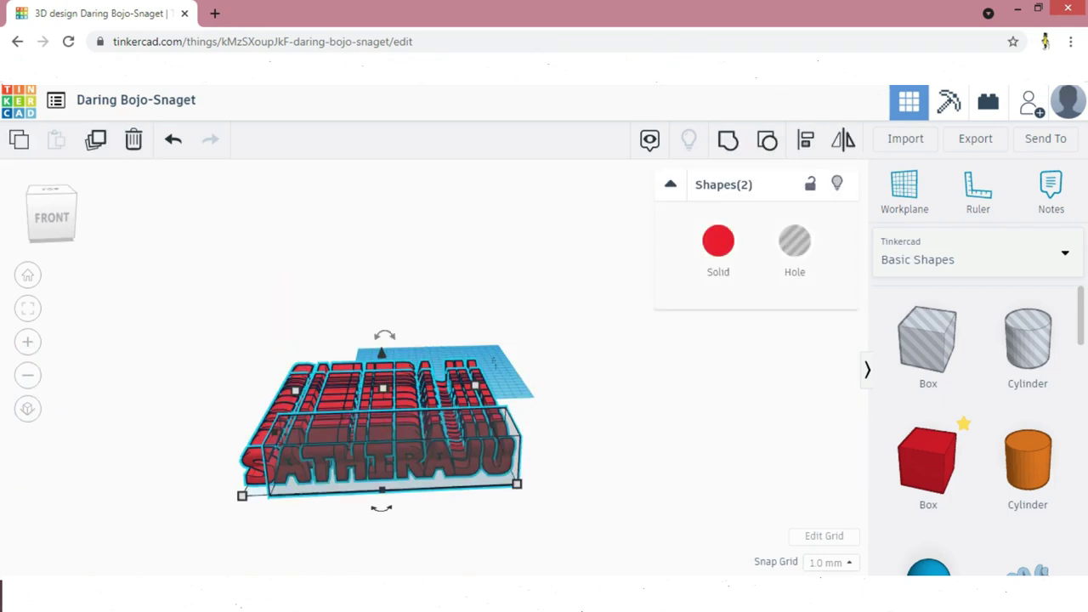
key(ctrl+g)
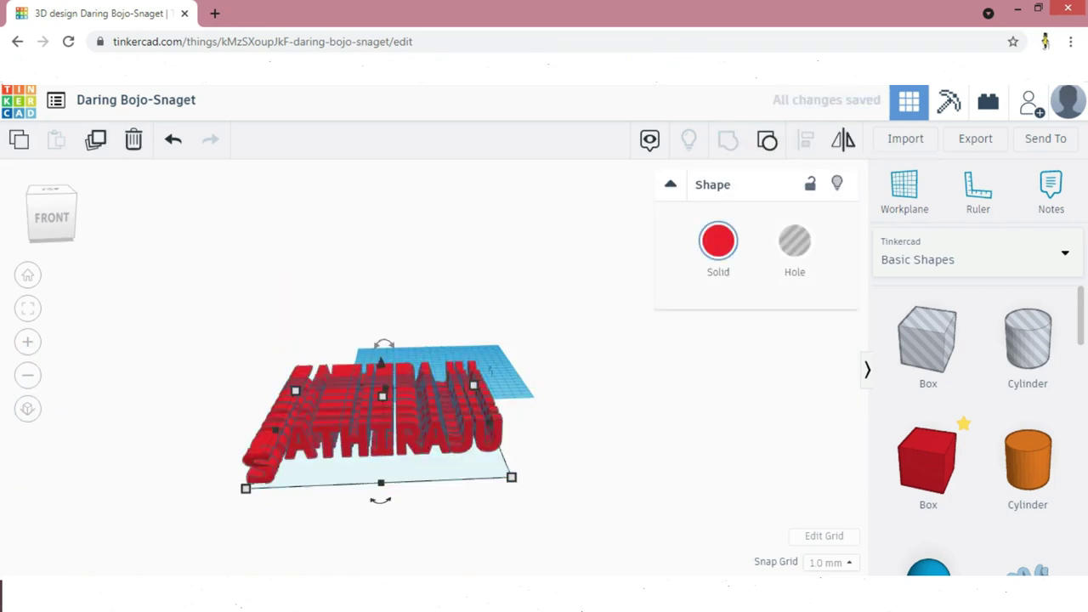
Place a second hole box across the front of the remaining letters, stretch it lengthwise and make it 59 mm high
click(491, 371)
right_drag(490, 371, 503, 392)
scroll(503, 392, down, 3)
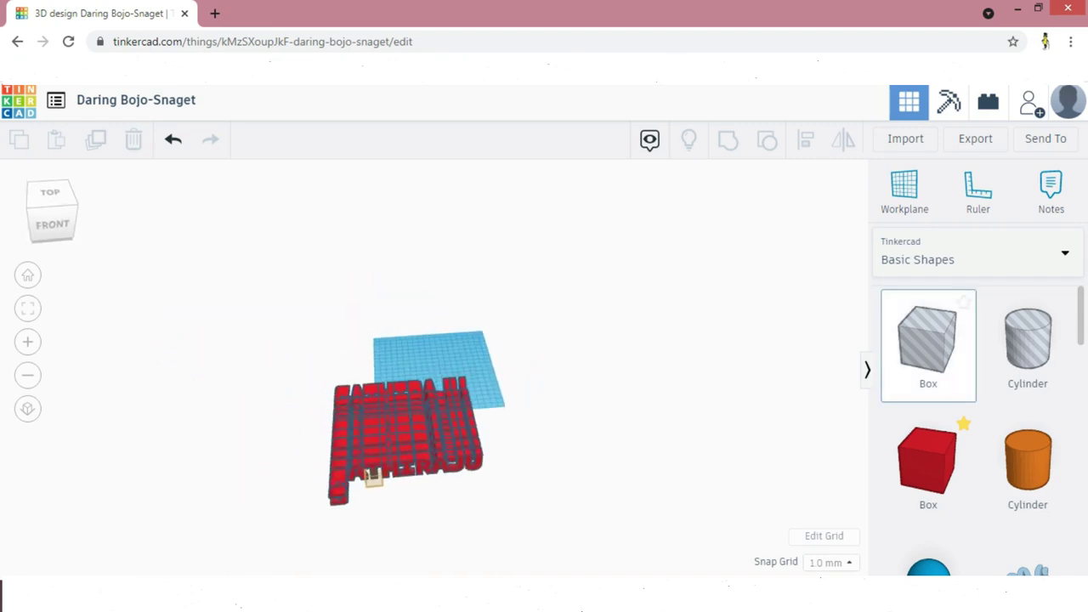
drag(375, 479, 510, 479)
drag(438, 466, 439, 447)
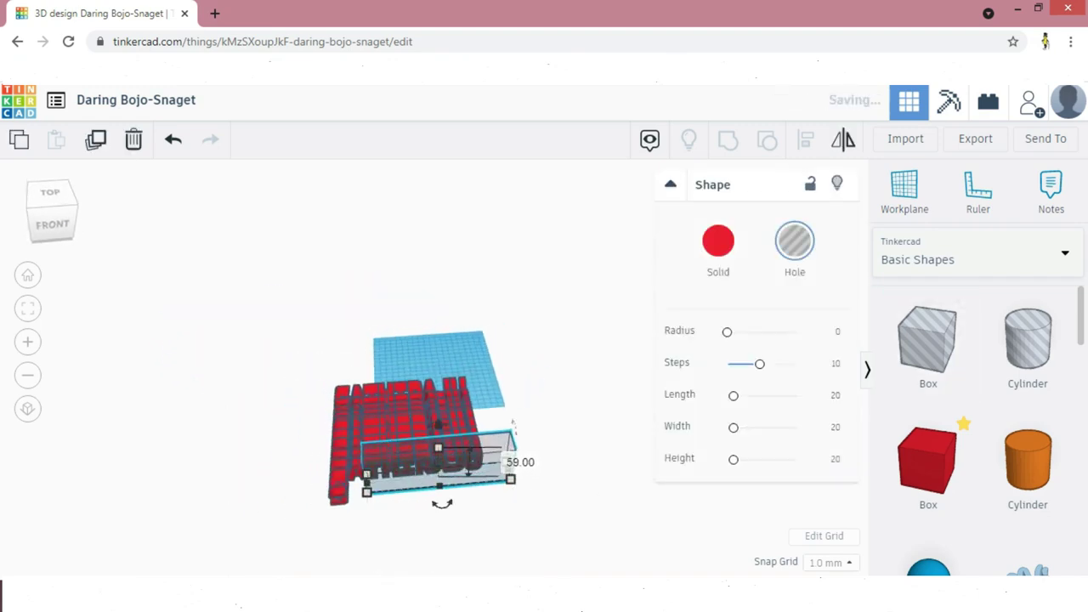
Fit the second hole box's near corner to the edge between the second and third letters, making it 29 mm deep
scroll(451, 433, up, 2)
right_drag(451, 434, 486, 355)
scroll(486, 378, up, 4)
drag(275, 462, 280, 460)
scroll(280, 460, up, 3)
scroll(280, 460, down, 4)
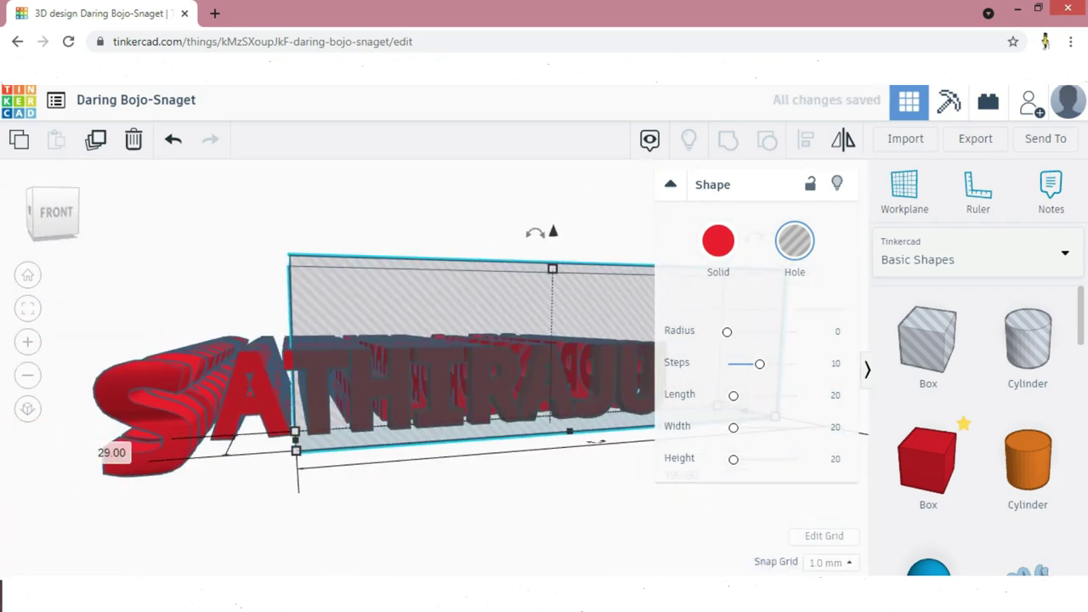
Reselect the second hole box and set the snap grid to 0.25 mm
click(357, 497)
right_drag(459, 357, 466, 358)
scroll(472, 357, up, 4)
scroll(472, 357, down, 4)
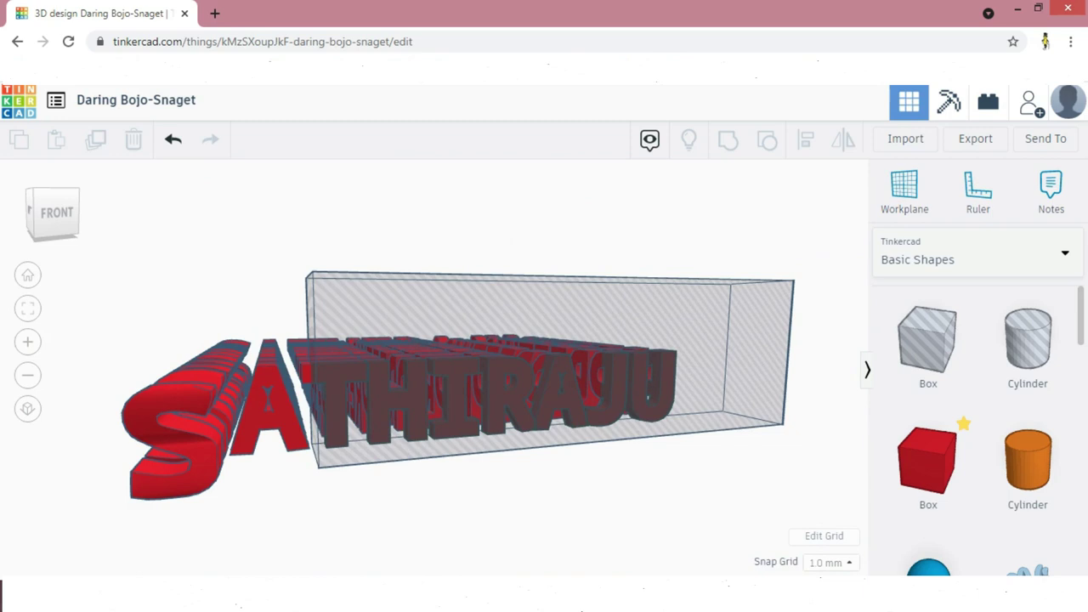
click(610, 449)
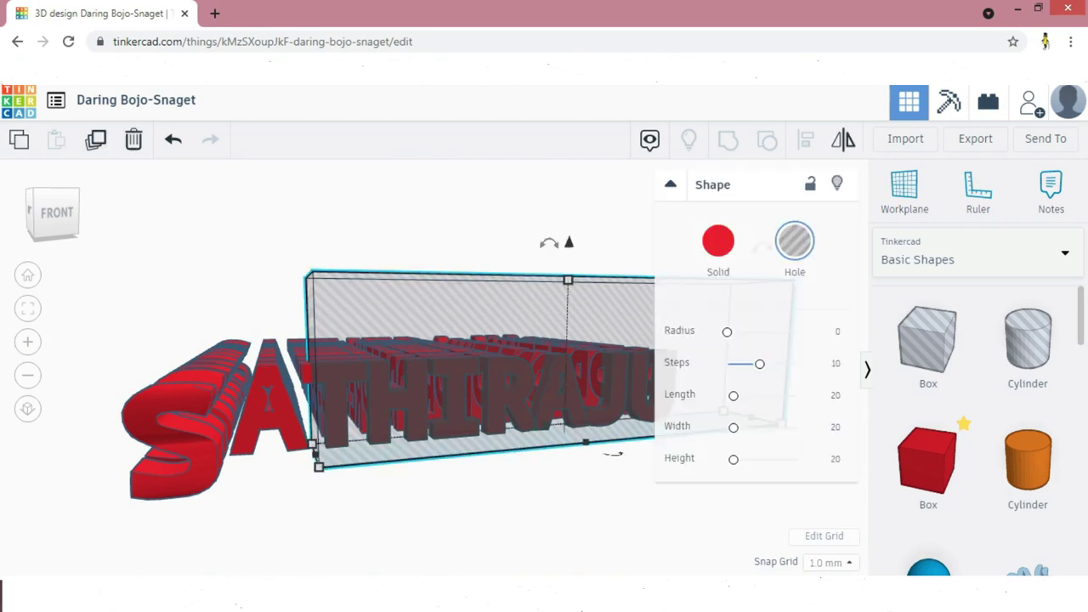
mouse_move(610, 453)
middle_down()
mouse_move(580, 435)
mouse_move(598, 440)
middle_up()
click(832, 562)
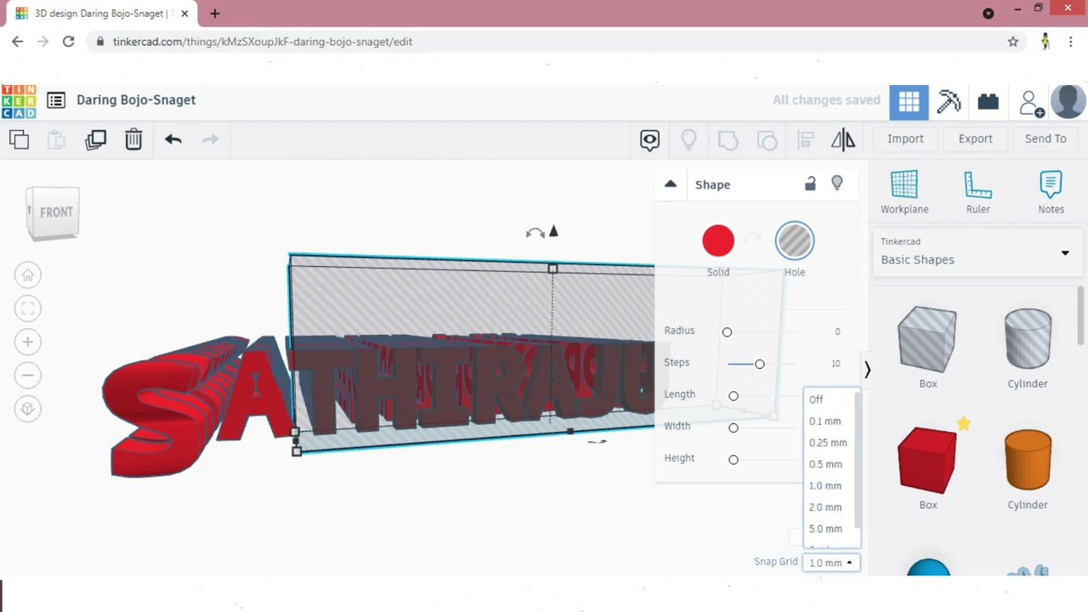
key(Return)
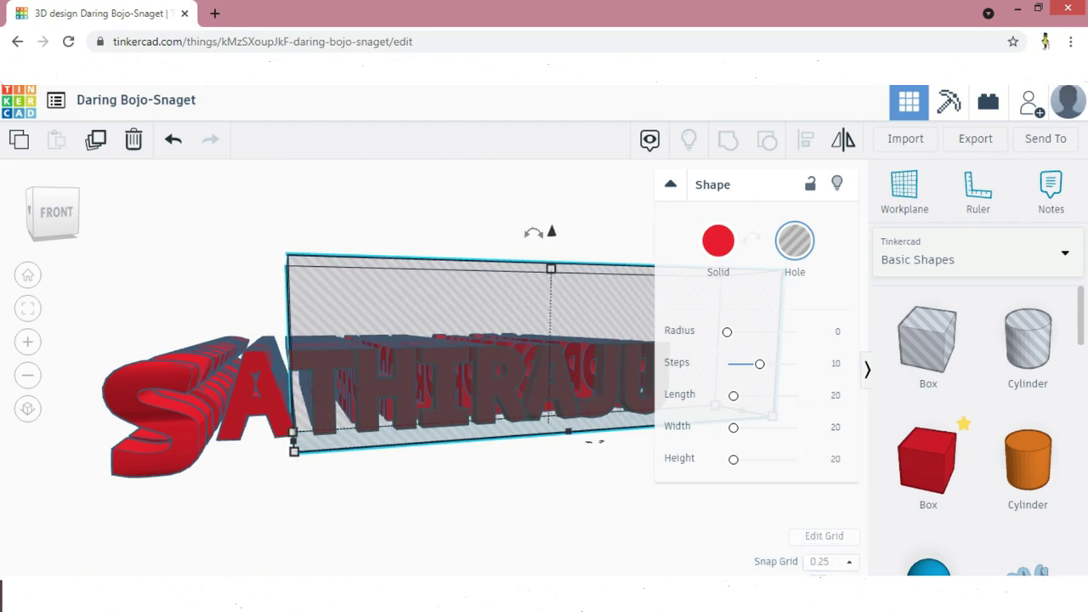
Resize the second hole box from the side view so its back edge fits the next letter gap of the perpendicular name
click(598, 485)
right_drag(598, 484, 382, 483)
click(61, 425)
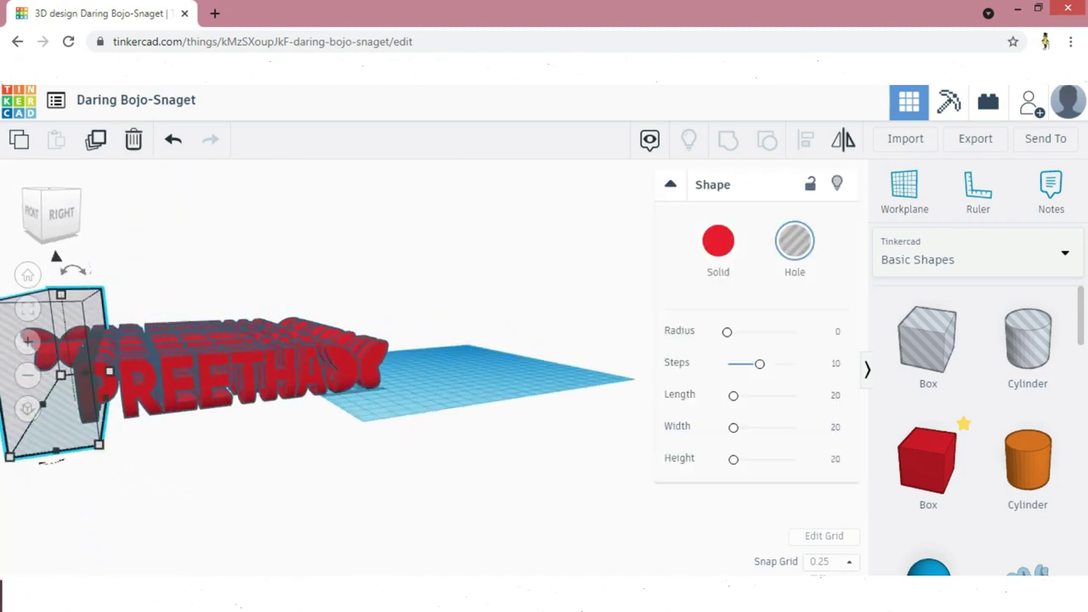
drag(98, 444, 121, 437)
right_drag(121, 437, 143, 406)
Select everything and group the second hole box with the model to cut back the letters from the third onward
right_drag(121, 262, 202, 323)
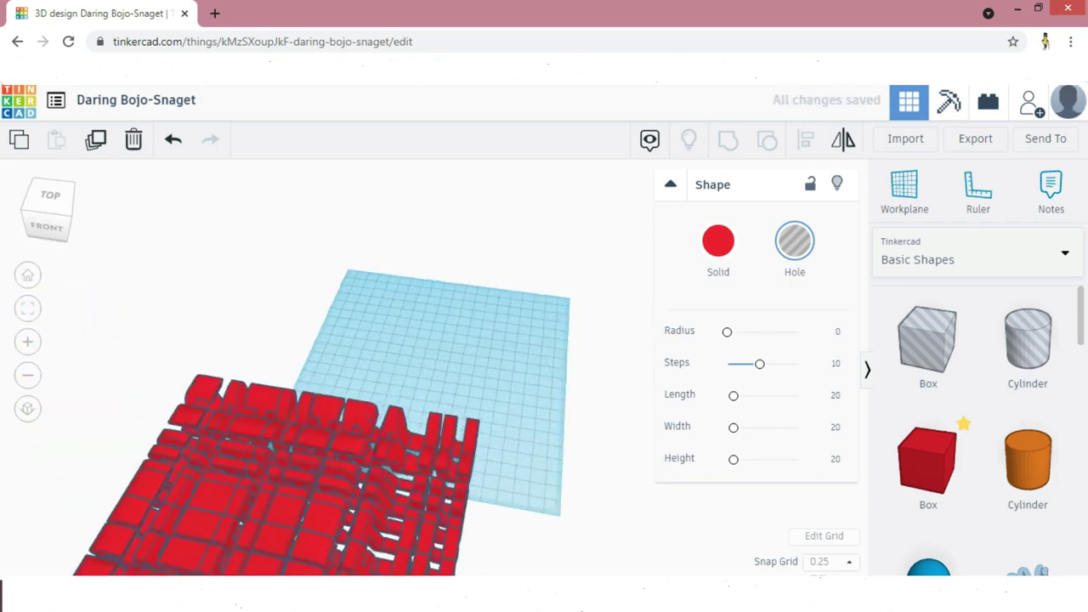
scroll(204, 325, down, 3)
key(ctrl+a)
key(ctrl+g)
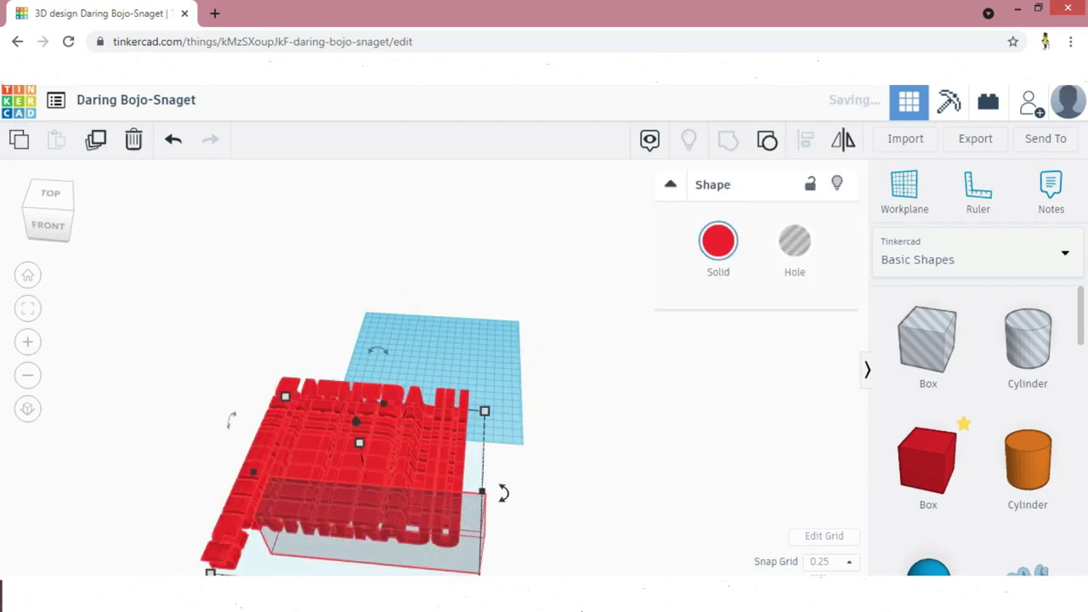
Move the stepped name model onto the workplane
drag(361, 480, 459, 372)
scroll(459, 373, up, 3)
mouse_move(459, 372)
right_down()
mouse_move(421, 319)
mouse_move(442, 374)
right_up()
scroll(421, 341, up, 2)
Place a third hole box across the front from the fourth letter onward, stretch it past the letters in height and depth
click(928, 340)
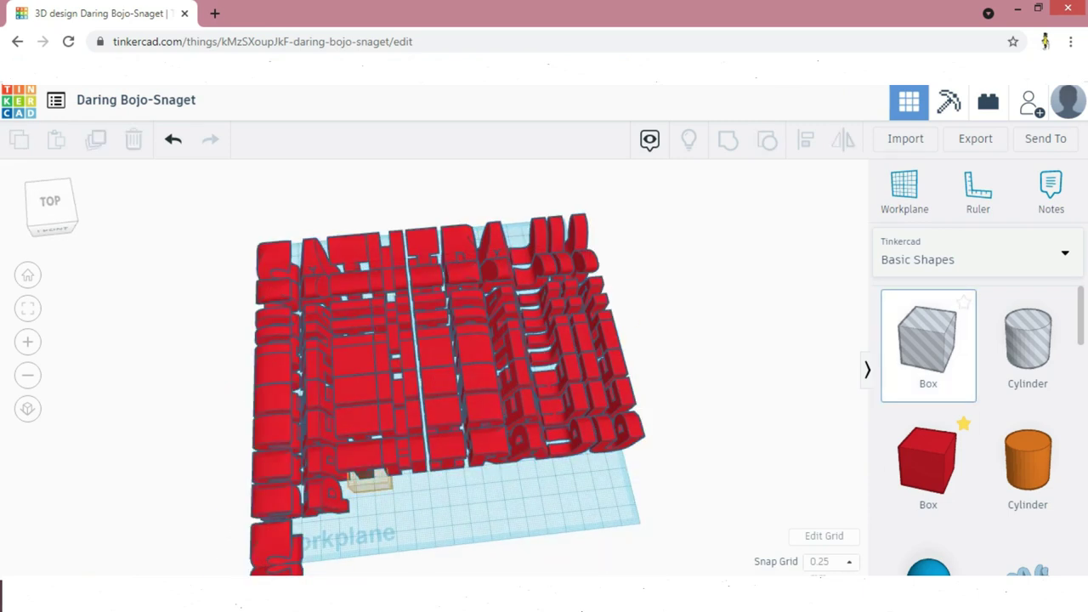
click(417, 491)
drag(439, 495, 684, 443)
drag(540, 432, 532, 379)
right_drag(532, 379, 374, 298)
drag(361, 425, 366, 430)
scroll(365, 383, up, 2)
drag(213, 425, 221, 426)
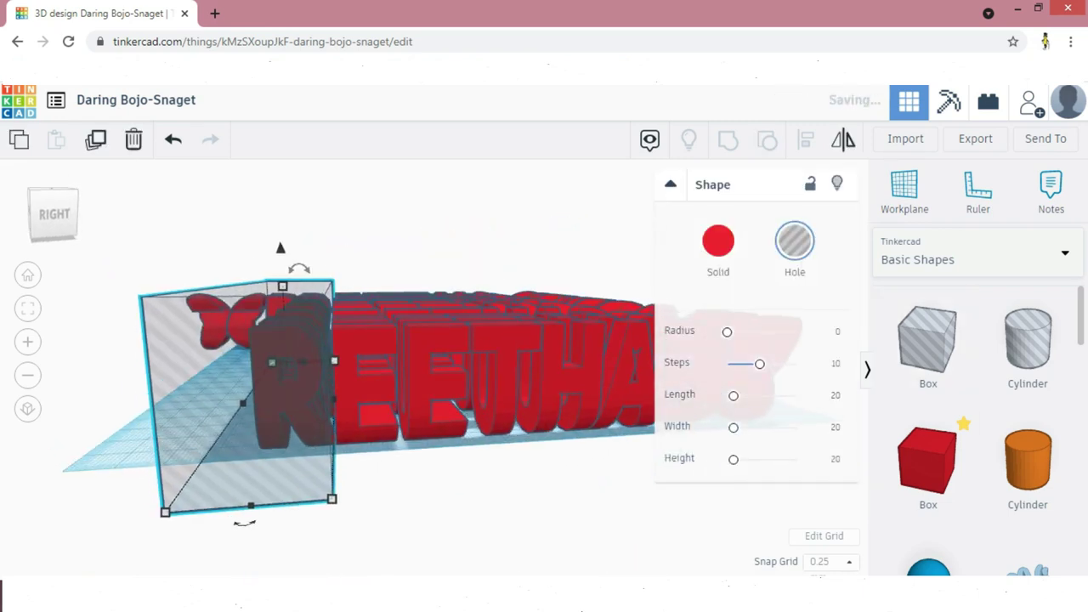
Fit the third hole box's edge to the gap before the fourth letter and group it with the model to cut
scroll(340, 366, up, 3)
scroll(340, 366, down, 3)
right_drag(340, 366, 476, 357)
drag(342, 419, 334, 426)
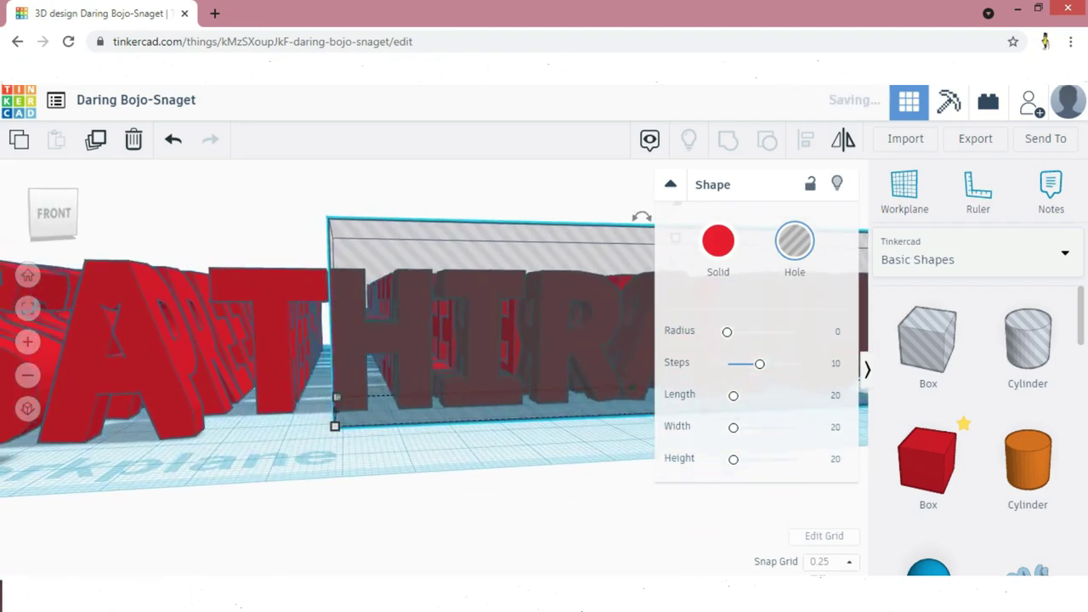
right_drag(335, 426, 352, 468)
scroll(352, 425, down, 3)
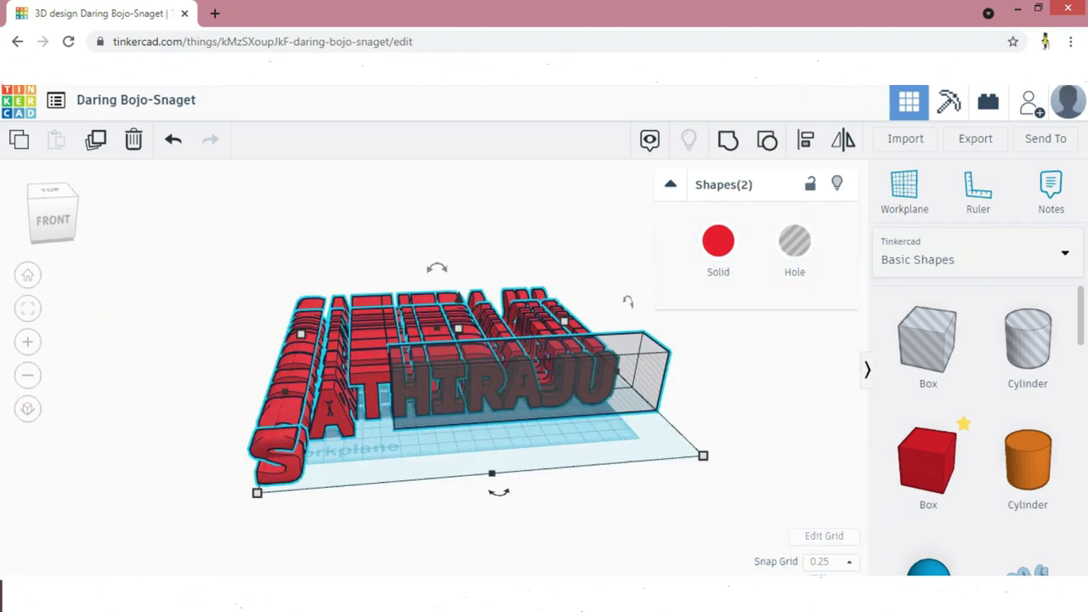
key(ctrl+g)
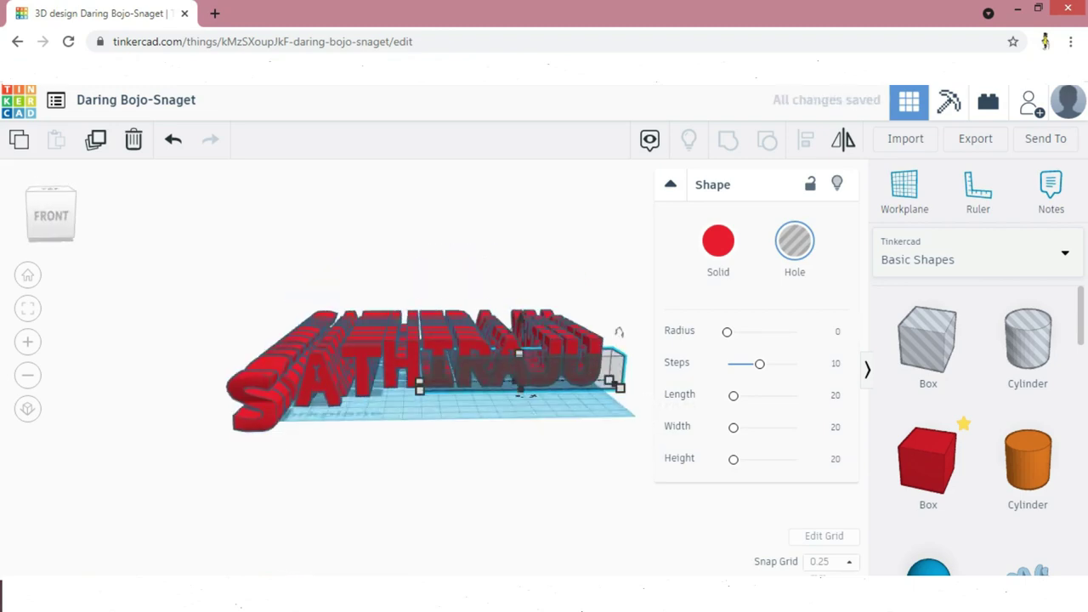
Place another hole box over the front of the last three letters, fit it to the adjoining gap and group it to cut
scroll(425, 383, up, 3)
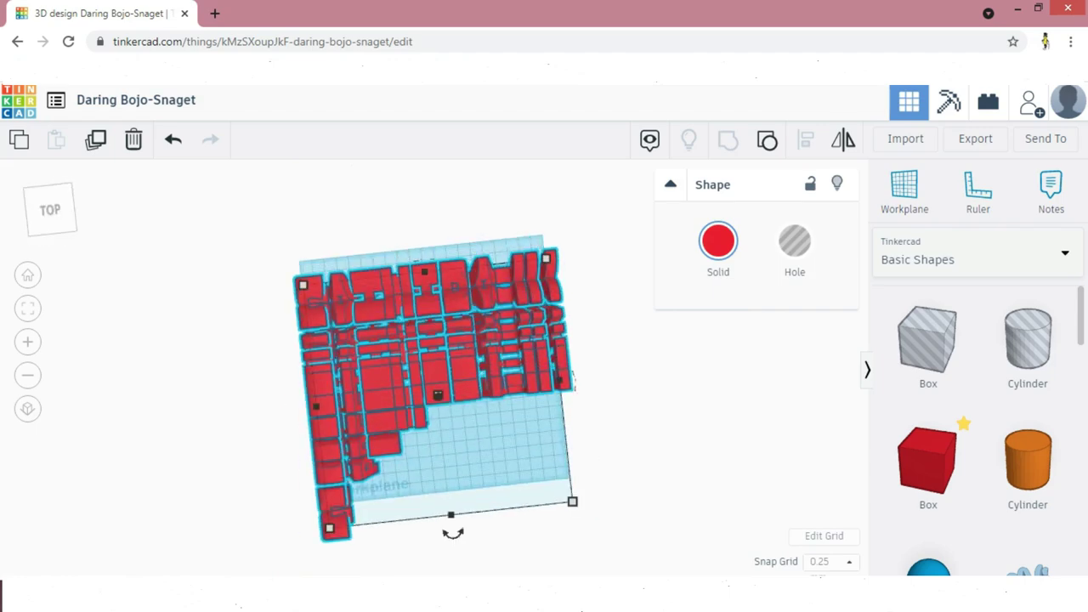
drag(927, 340, 466, 394)
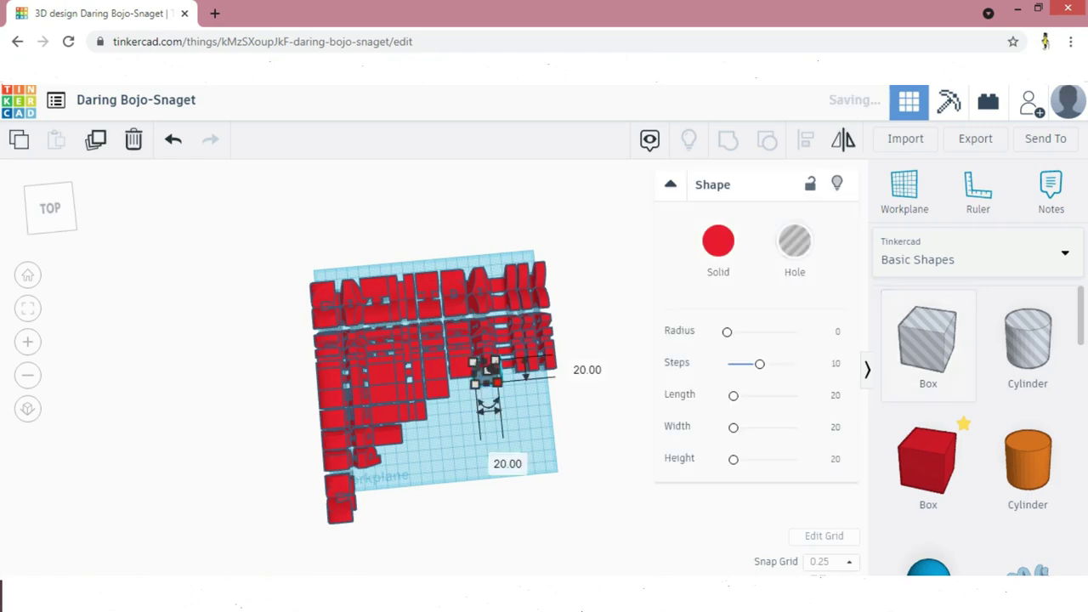
scroll(434, 365, up, 4)
mouse_move(544, 442)
right_down()
mouse_move(340, 442)
mouse_move(544, 442)
right_up()
scroll(434, 365, up, 3)
scroll(433, 365, up, 4)
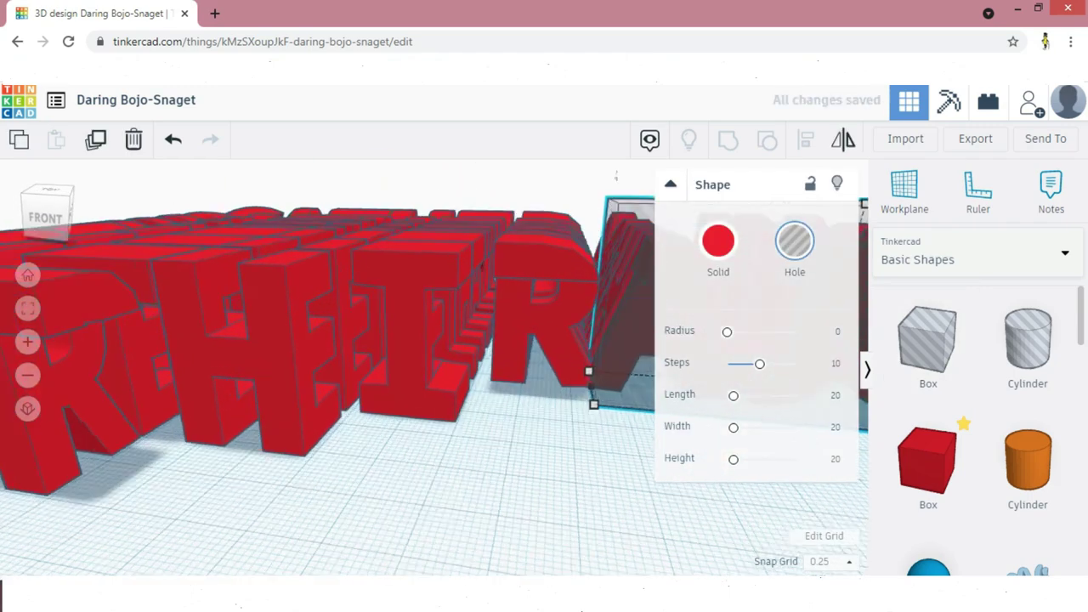
scroll(433, 365, down, 5)
click(510, 519)
key(ctrl+a)
key(ctrl+g)
Place a hole box over the front of the last two letters and align its edge with the gap before them
right_drag(510, 391, 552, 510)
click(553, 510)
drag(928, 340, 590, 344)
click(549, 346)
right_drag(527, 476, 502, 433)
scroll(510, 365, up, 4)
scroll(477, 416, down, 3)
scroll(518, 408, up, 5)
click(671, 185)
drag(688, 386, 703, 387)
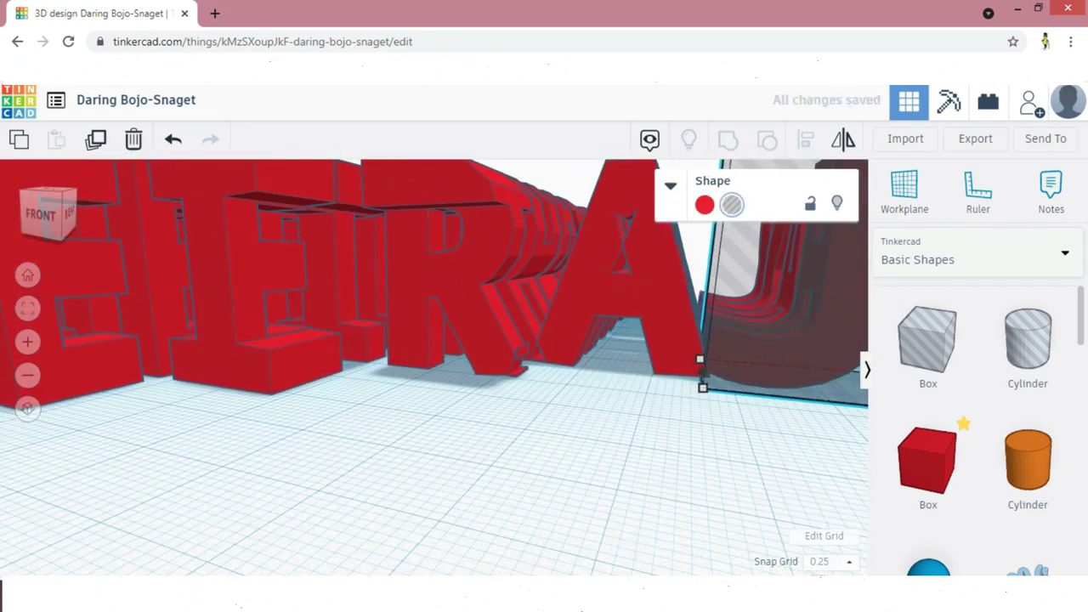
Undo the stray move, select everything and group the hole box to cut back the last two letters
right_drag(510, 442, 509, 459)
scroll(425, 370, up, 2)
scroll(501, 366, down, 8)
drag(476, 289, 408, 306)
key(ctrl+z)
click(498, 214)
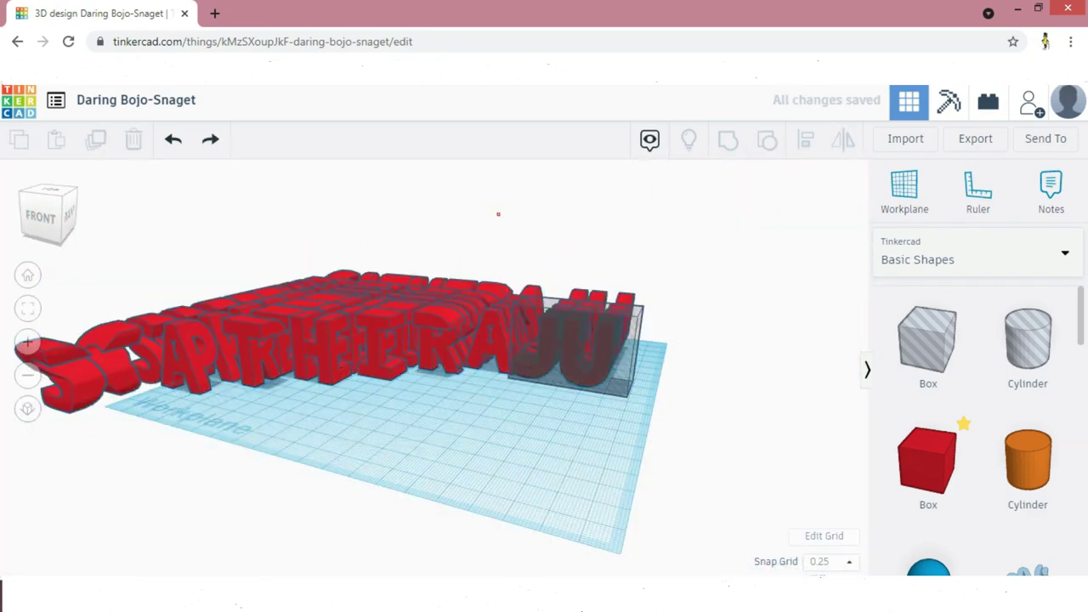
key(ctrl+a)
key(ctrl+g)
Place a hole box in front of the last letter, fit its edge to the adjoining gap and group it with the model to cut
mouse_move(501, 366)
right_down()
mouse_move(477, 476)
mouse_move(488, 383)
right_up()
drag(927, 340, 515, 345)
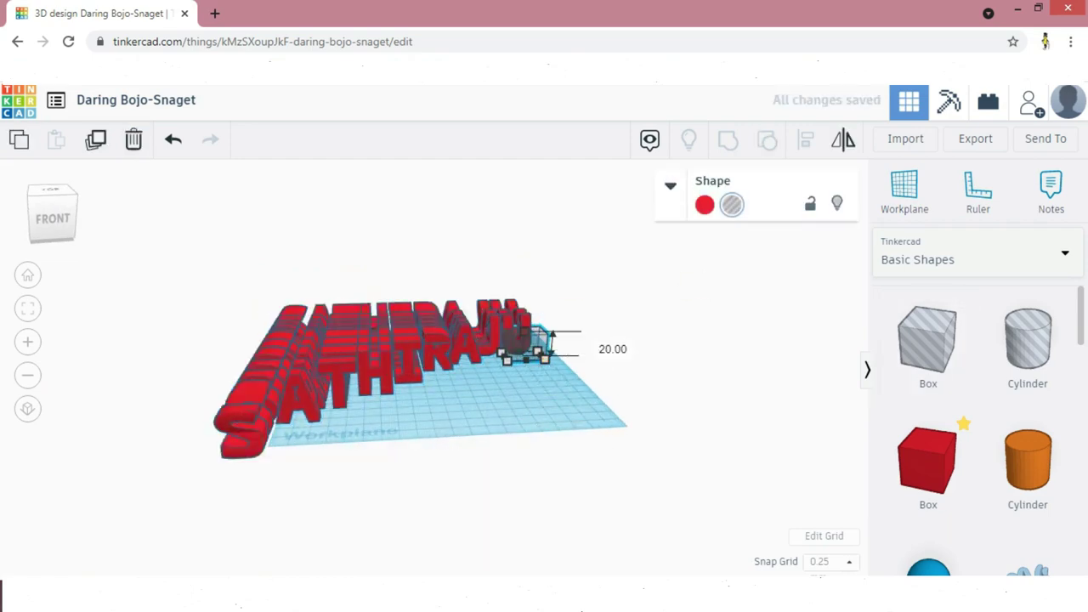
scroll(520, 340, up, 5)
right_drag(638, 340, 425, 340)
drag(471, 420, 522, 432)
scroll(522, 432, up, 4)
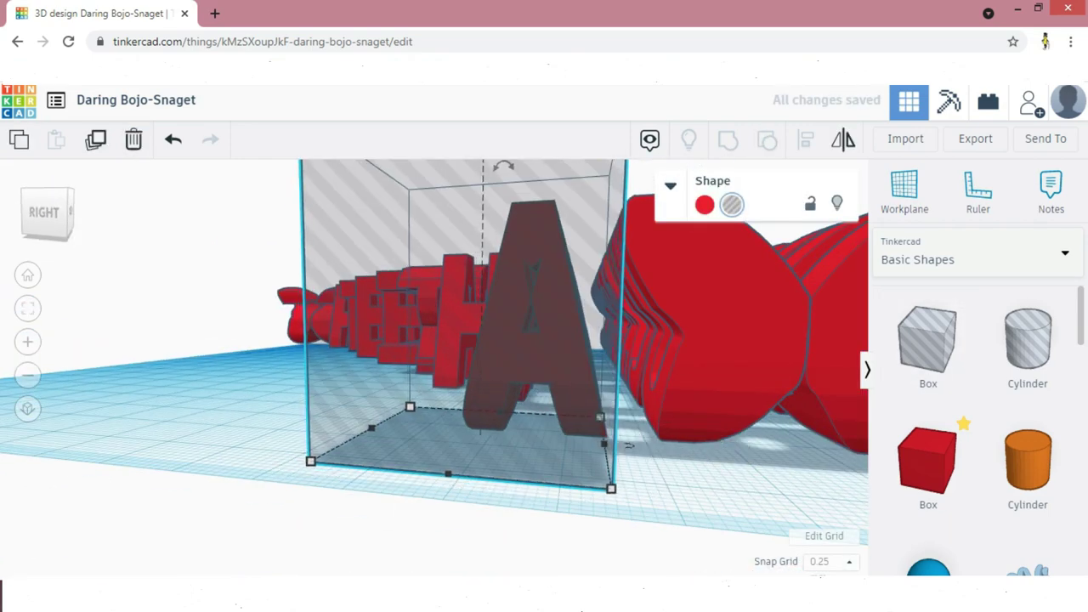
right_drag(476, 297, 595, 365)
key(ctrl+a)
key(ctrl+g)
scroll(435, 367, down, 4)
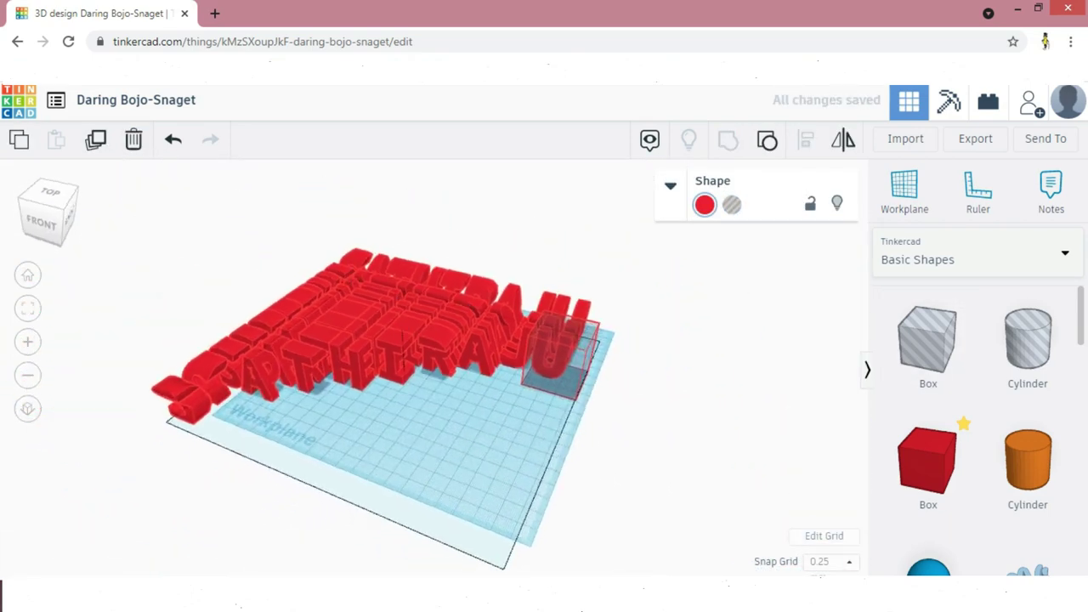
Place a hole box at the back of the model and stretch it over the rear row of the letters before the final U
right_drag(442, 383, 193, 396)
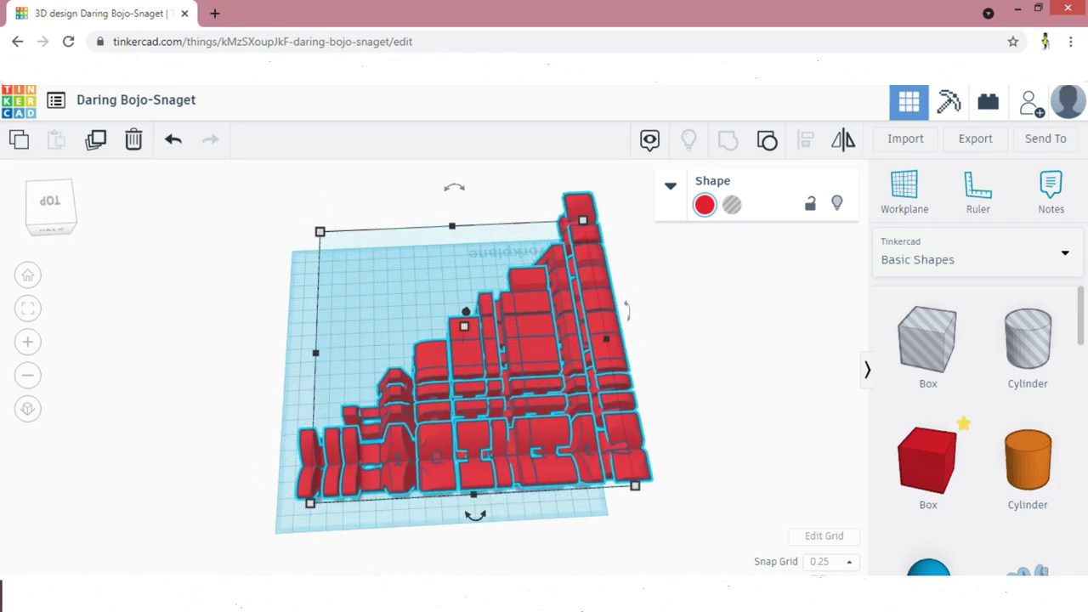
scroll(435, 357, down, 3)
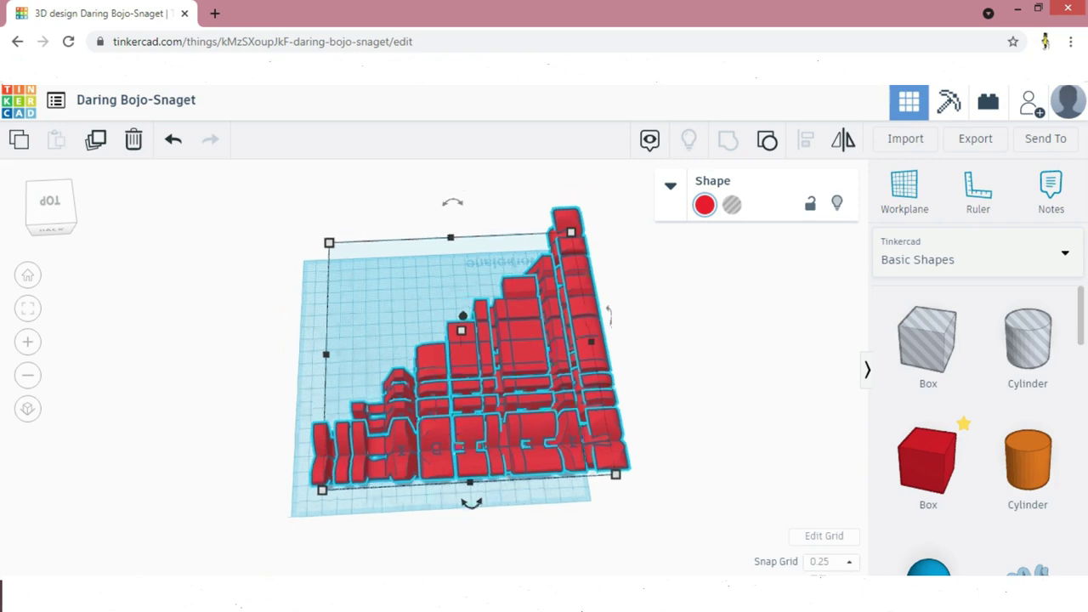
right_drag(435, 357, 449, 325)
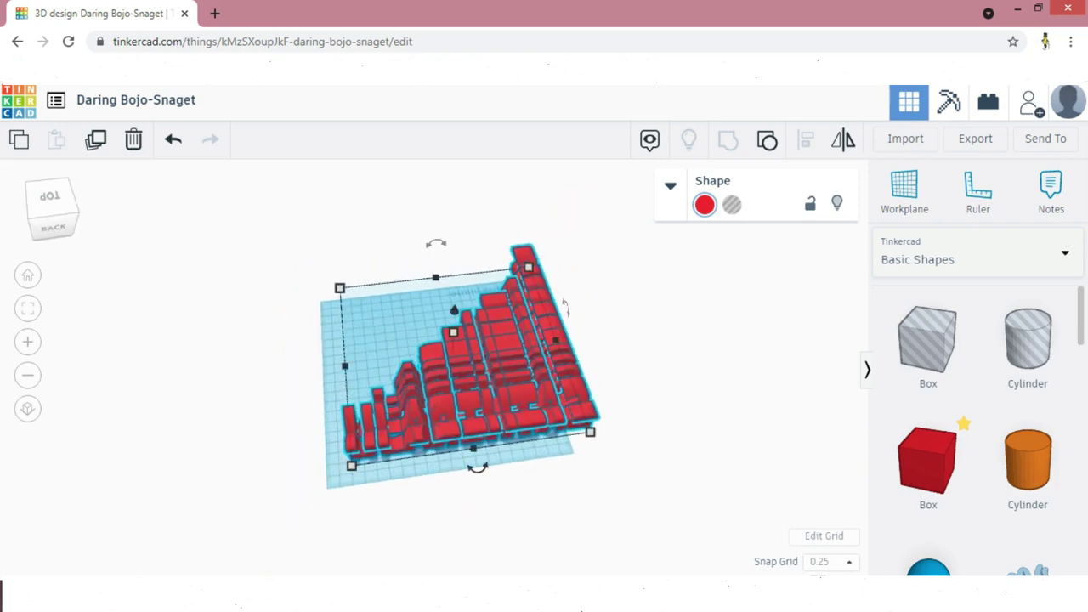
drag(928, 340, 638, 402)
drag(392, 444, 628, 425)
drag(507, 420, 509, 406)
scroll(511, 407, up, 5)
right_drag(510, 406, 384, 359)
scroll(515, 374, down, 5)
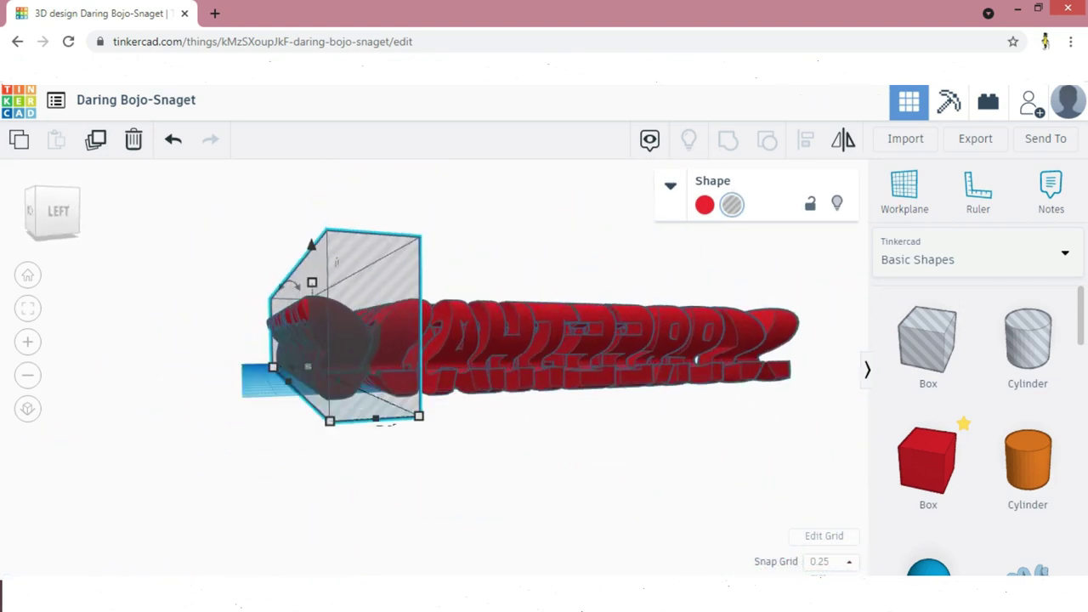
Move the rear hole box's side edge into the gap beside the butterfly-shaped pieces in the side view
drag(330, 423, 318, 423)
right_drag(319, 423, 285, 448)
drag(318, 446, 381, 444)
scroll(381, 443, up, 5)
right_drag(380, 443, 386, 443)
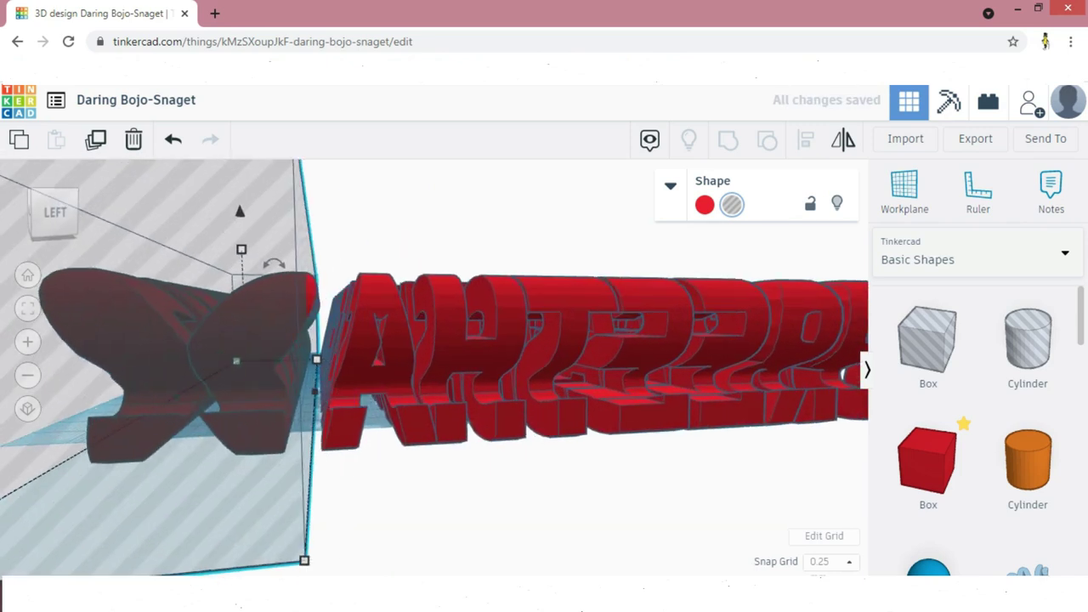
scroll(421, 371, down, 5)
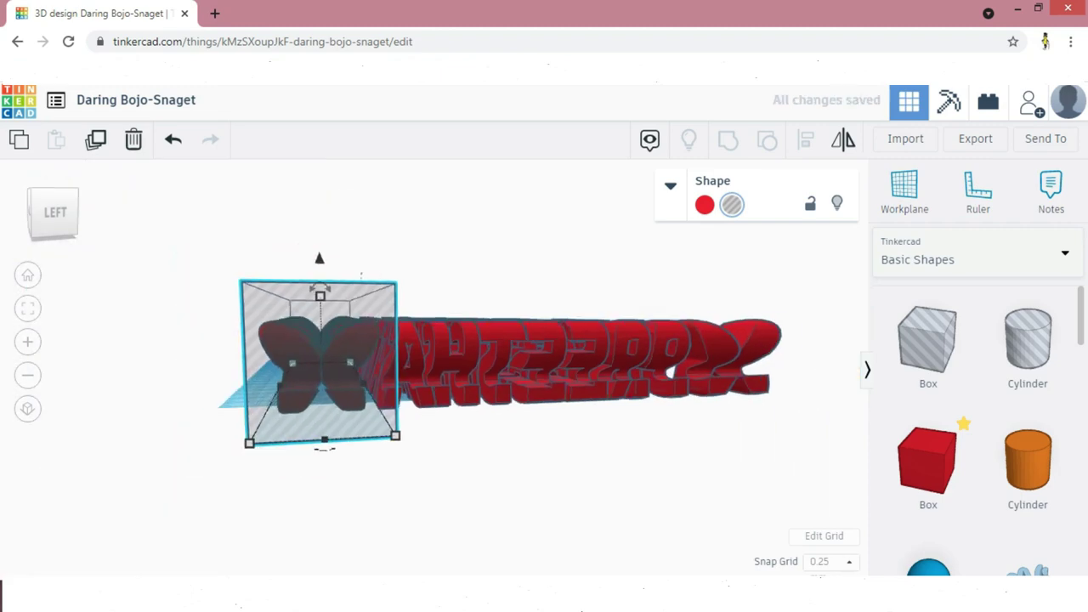
Size the rear hole box to about 211 by 37.75 mm and group it with the model to cut the U free
right_drag(420, 371, 399, 362)
scroll(510, 365, up, 2)
scroll(400, 361, down, 3)
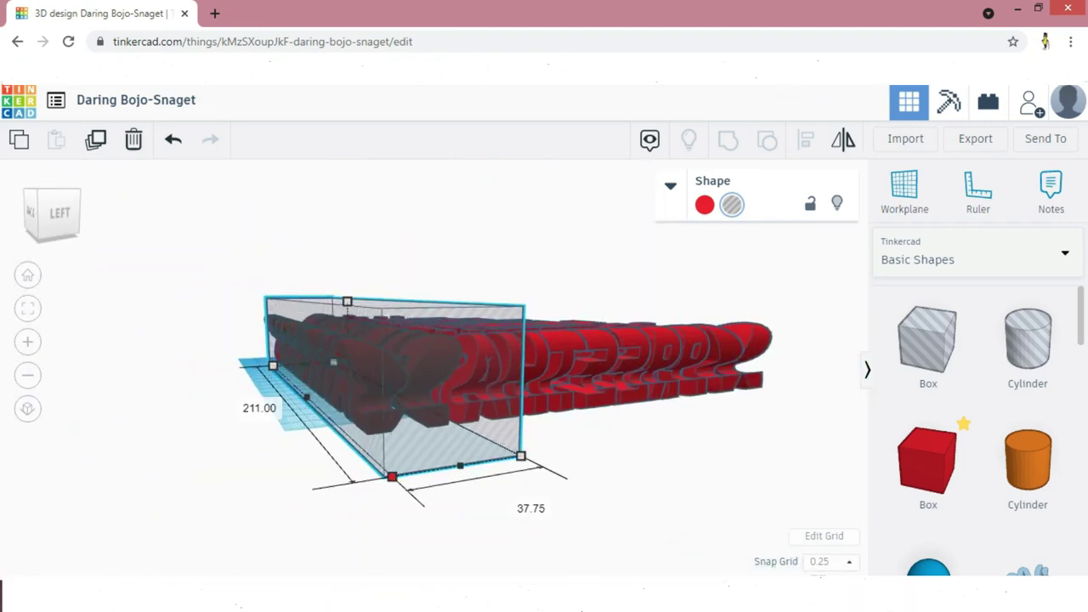
click(416, 528)
right_drag(417, 459, 497, 536)
key(ctrl+a)
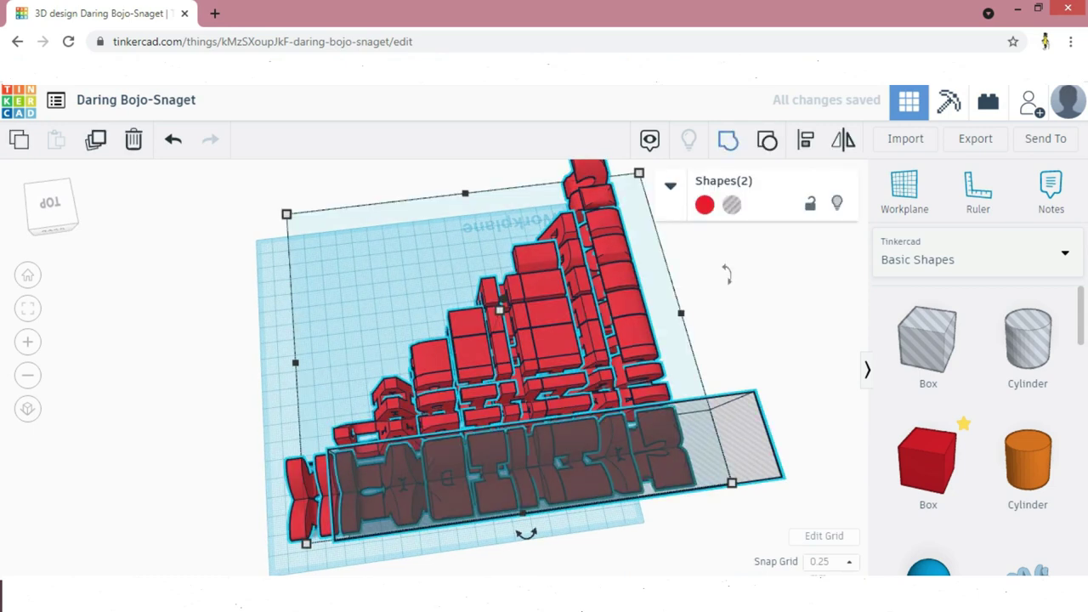
key(ctrl+g)
scroll(426, 366, down, 4)
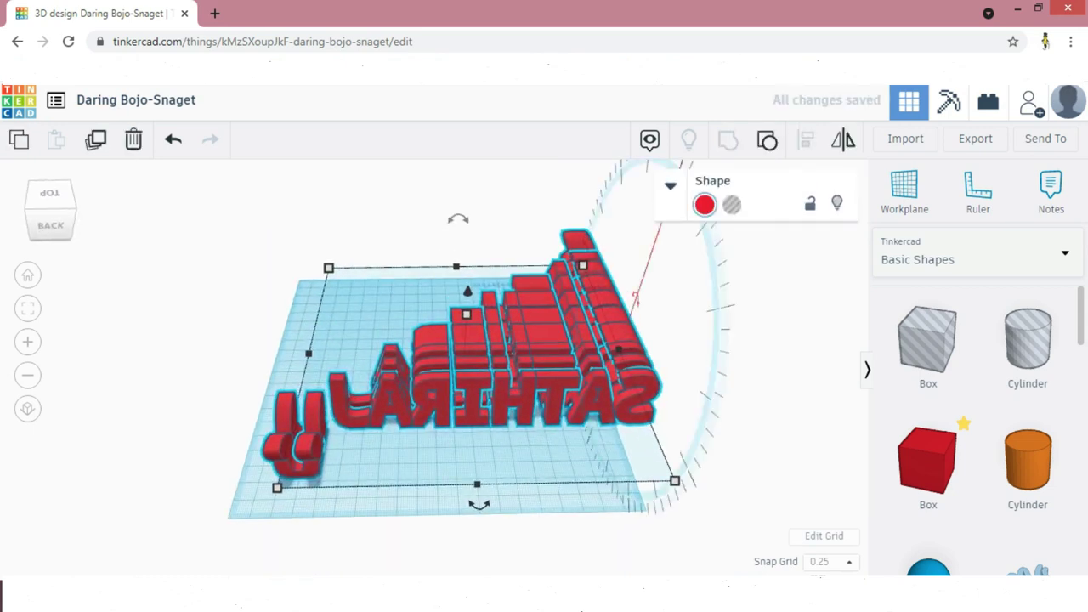
Place a hole box behind the letters before the J, fit its edge to the gap and group it to cut the J free
right_drag(636, 306, 689, 319)
scroll(636, 318, up, 2)
drag(927, 340, 780, 442)
scroll(357, 382, up, 6)
right_drag(340, 374, 319, 274)
scroll(340, 340, down, 5)
right_drag(374, 341, 272, 340)
scroll(340, 340, up, 5)
scroll(340, 340, down, 5)
drag(466, 505, 297, 251)
key(ctrl+g)
Stretch a hole box behind the letters from S to R, align it with the next gap and group it to free the second A
right_drag(341, 340, 459, 409)
scroll(425, 366, down, 4)
drag(927, 340, 434, 404)
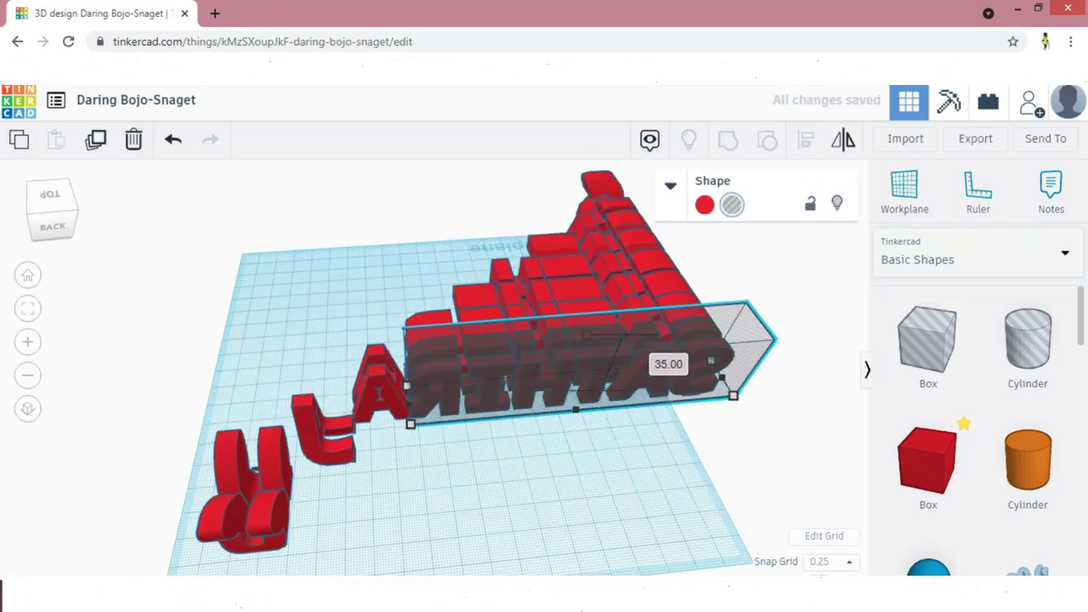
scroll(425, 374, up, 5)
right_drag(476, 374, 323, 298)
scroll(340, 341, down, 5)
scroll(340, 340, up, 4)
scroll(340, 340, down, 3)
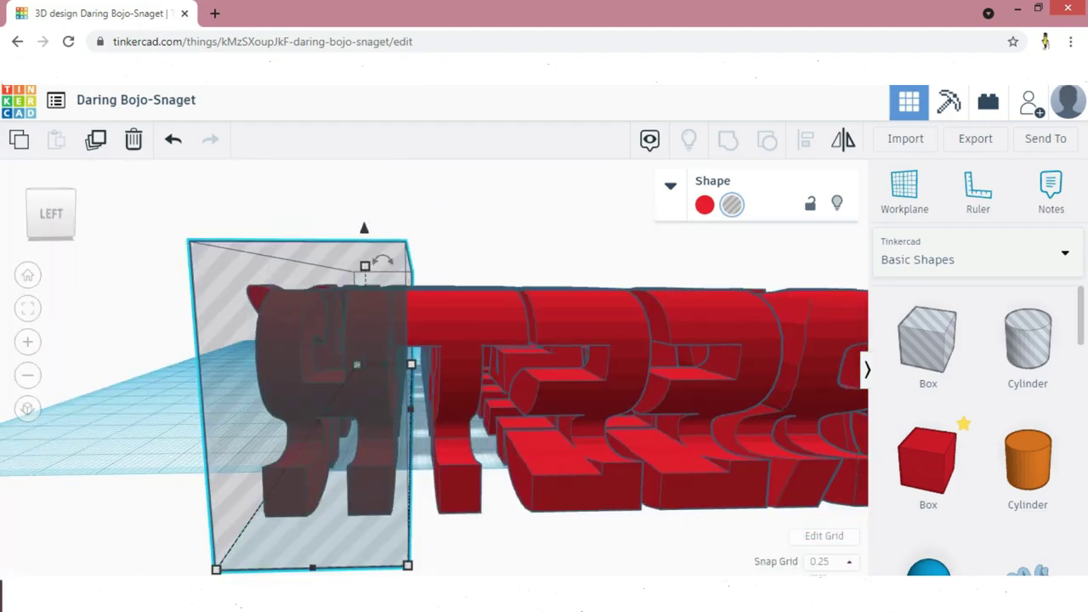
scroll(340, 340, up, 4)
scroll(340, 340, down, 6)
scroll(383, 357, down, 2)
drag(459, 519, 297, 264)
key(ctrl+g)
Place a hole box behind the letters before the R, fit it to the adjoining gap and group everything to cut the R free
right_drag(357, 340, 476, 426)
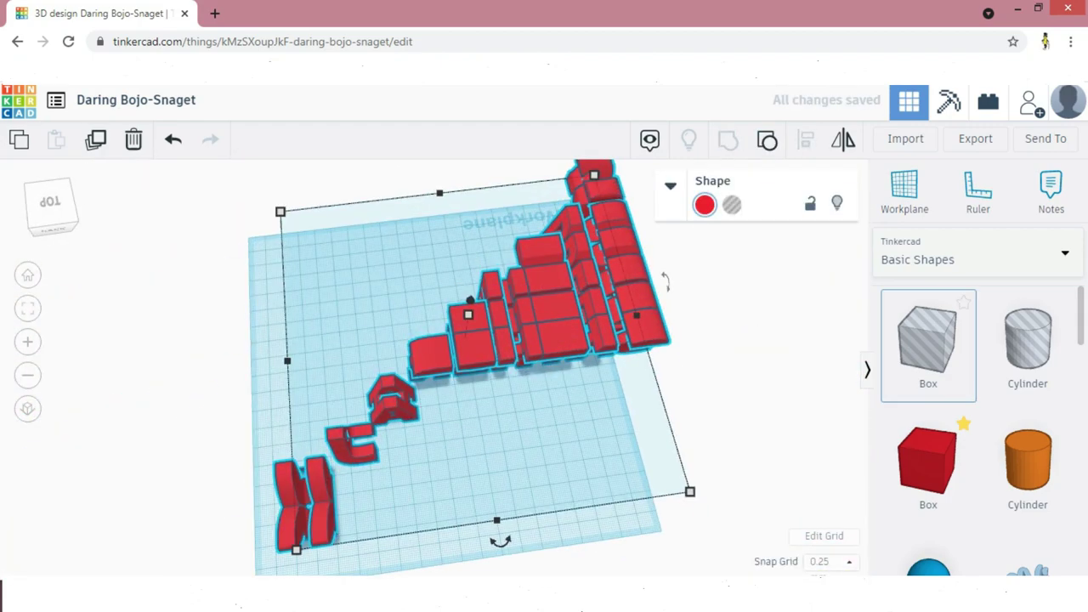
drag(927, 340, 473, 364)
scroll(382, 357, up, 5)
right_drag(544, 442, 510, 425)
scroll(383, 357, down, 5)
scroll(425, 357, up, 5)
scroll(425, 357, down, 5)
scroll(425, 366, down, 3)
key(ctrl+a)
key(ctrl+g)
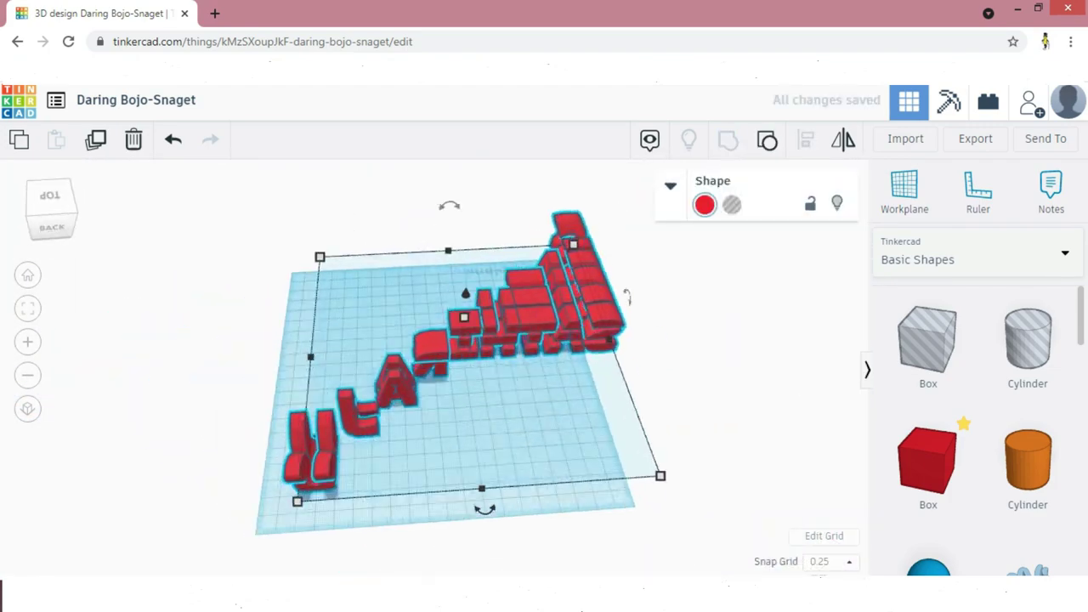
Stretch a hole box behind the letters before the I, check its edge from the side and group it to cut the I free
drag(928, 340, 506, 334)
drag(528, 347, 651, 340)
scroll(510, 357, up, 5)
right_drag(545, 442, 340, 323)
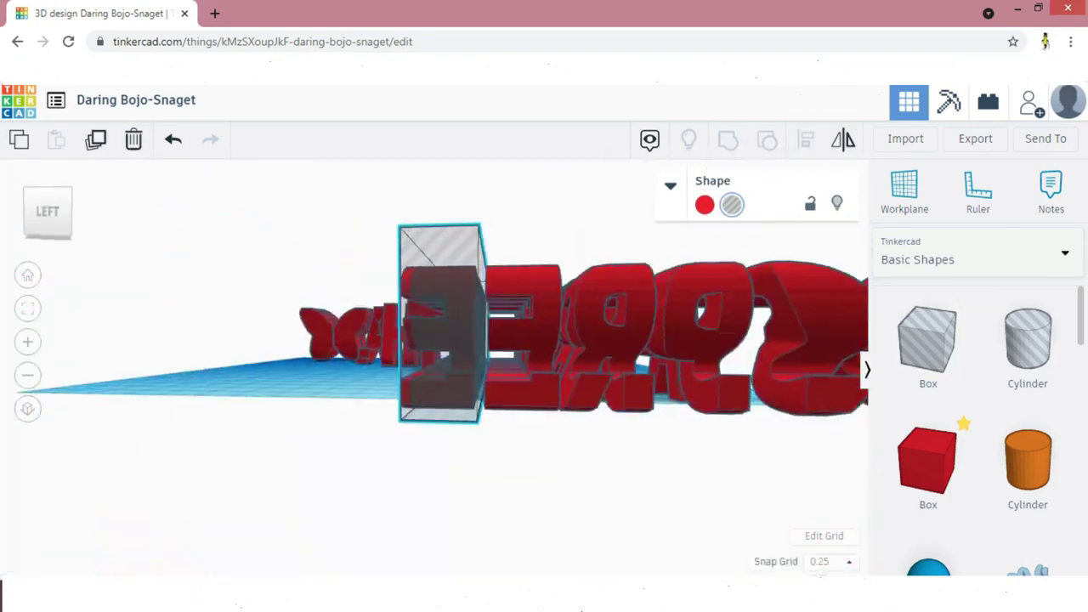
right_drag(510, 382, 527, 451)
scroll(477, 365, down, 3)
drag(431, 340, 634, 493)
key(ctrl+z)
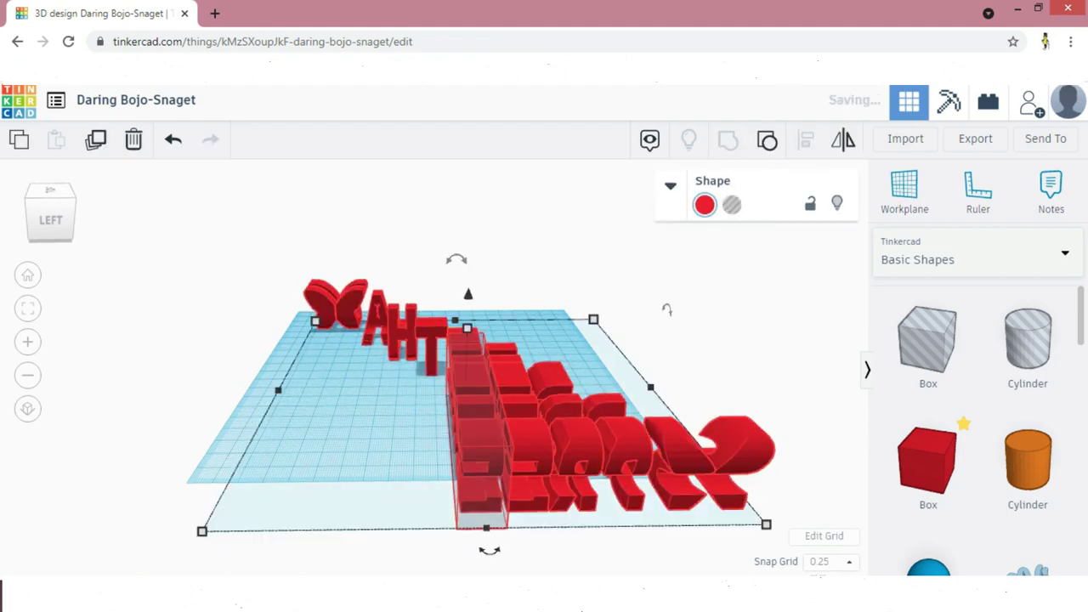
Place a hole box behind the letters before the H and stretch its edge toward the next gap
drag(928, 340, 525, 314)
scroll(476, 365, up, 4)
right_drag(528, 442, 467, 357)
drag(625, 357, 620, 369)
right_drag(544, 408, 340, 425)
scroll(476, 366, down, 3)
Nudge the hole box into line with the gap and group it with the model to cut the H free
right_drag(527, 425, 637, 450)
key(Right)
key(Right)
key(Right)
key(Right)
key(Right)
key(Right)
scroll(476, 366, down, 4)
shift+click(681, 434)
click(729, 140)
Place a hole box behind the first two letters, size its base to about 26.5 by 56 mm and group it to free the T
drag(928, 340, 557, 323)
drag(571, 331, 601, 330)
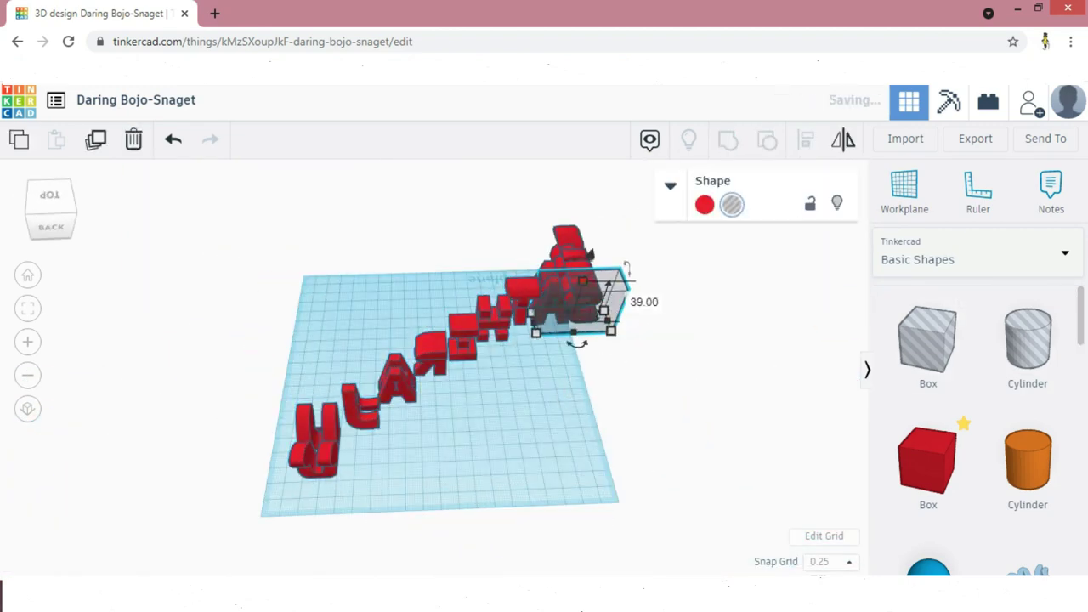
scroll(544, 357, up, 4)
right_drag(544, 442, 468, 361)
drag(746, 389, 794, 384)
right_drag(510, 408, 366, 382)
scroll(485, 383, down, 3)
drag(502, 458, 522, 459)
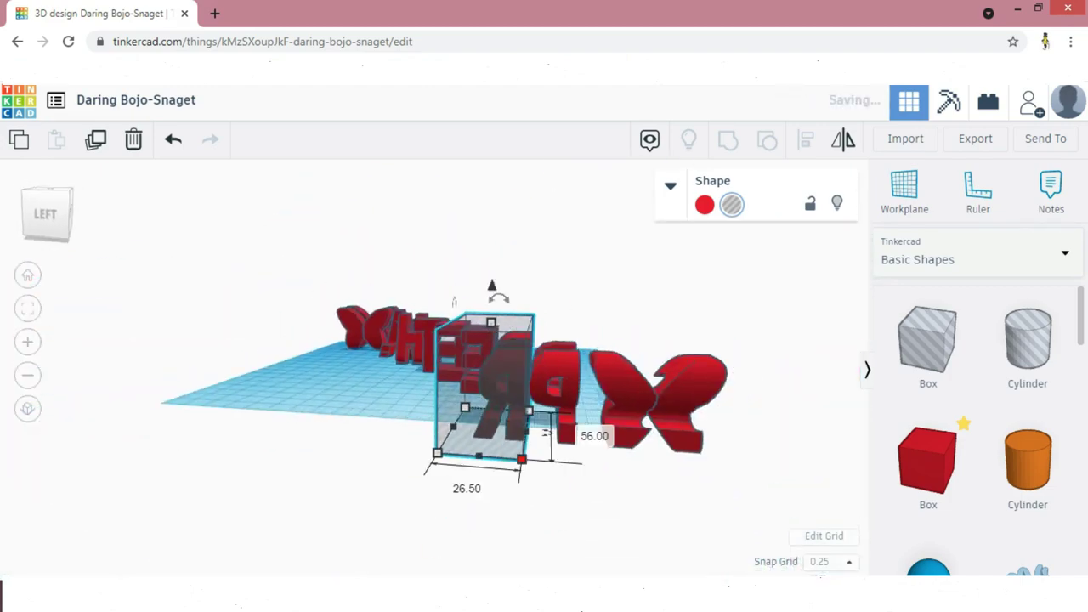
scroll(485, 382, up, 2)
shift+click(680, 403)
click(728, 140)
Place a hole box behind the first letter and size its base to about 26 by 21.5 mm
right_drag(476, 366, 553, 451)
drag(928, 340, 605, 350)
drag(609, 365, 615, 370)
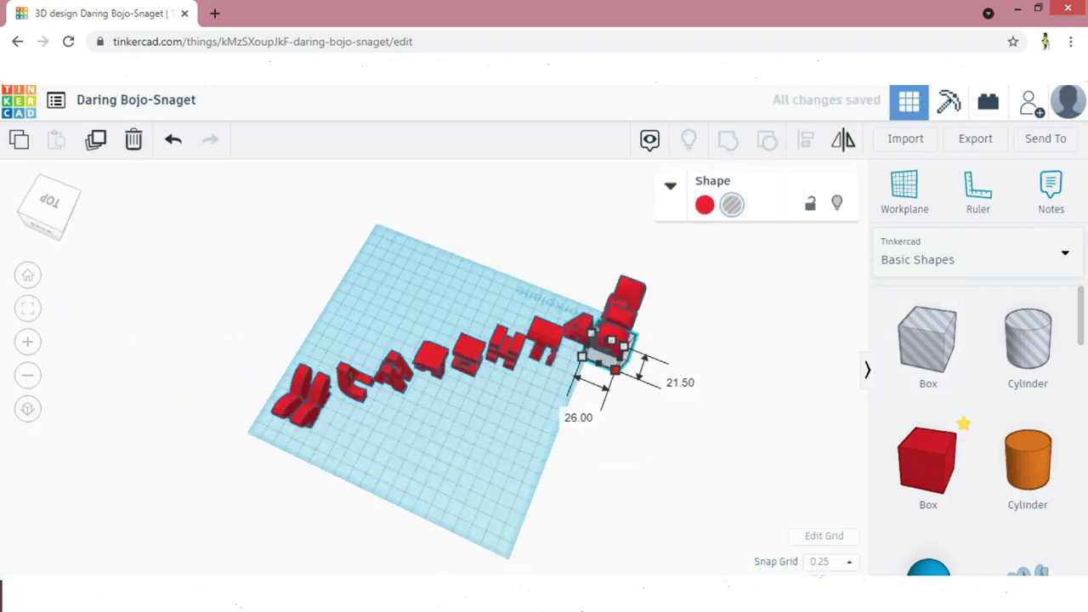
right_drag(476, 450, 400, 404)
scroll(544, 357, up, 3)
scroll(544, 357, down, 3)
Undo the last change, select the model with the hole box and group them to cut behind the first letter
key(ctrl+z)
click(636, 337)
scroll(544, 357, up, 2)
scroll(476, 357, up, 3)
click(502, 463)
scroll(425, 357, down, 5)
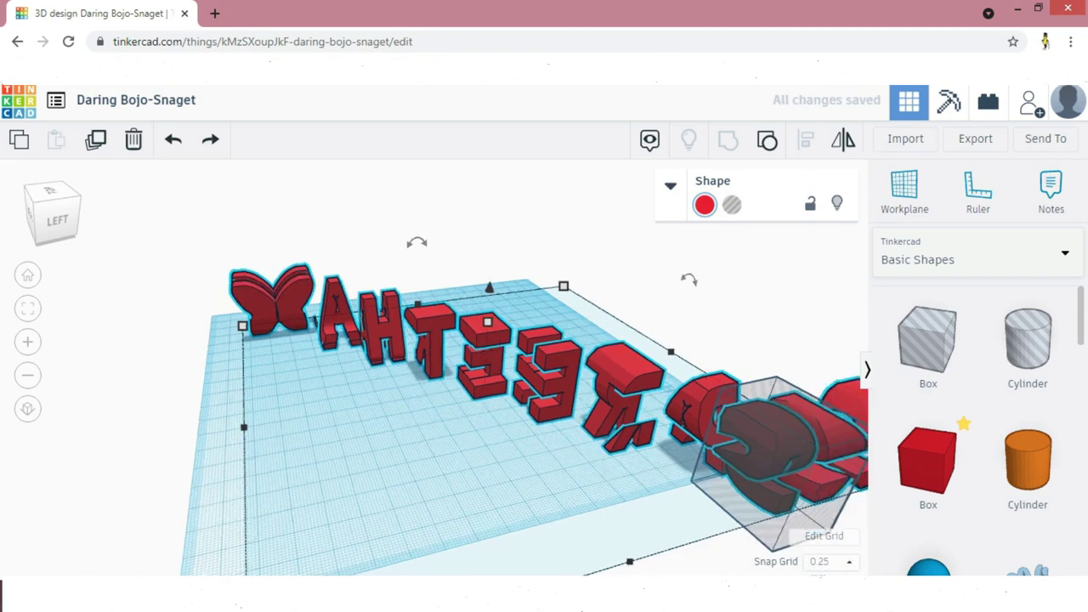
drag(555, 279, 670, 559)
click(729, 140)
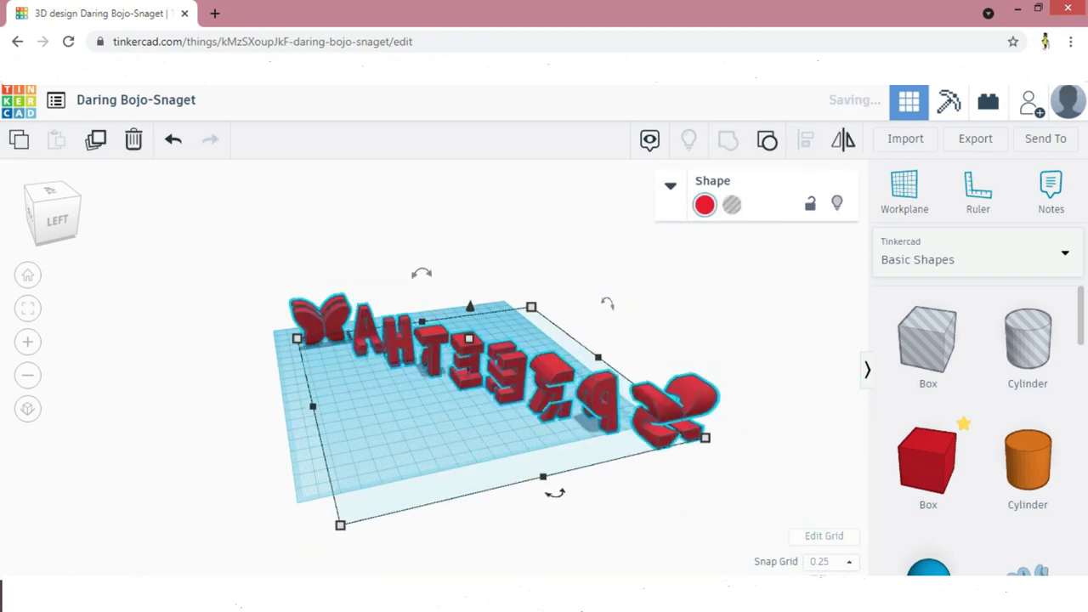
Place a hole box over the leftover sliver beside the J and U and set its height to about 7.75 mm
click(510, 502)
right_drag(510, 502, 659, 522)
right_drag(468, 374, 701, 351)
scroll(438, 357, up, 3)
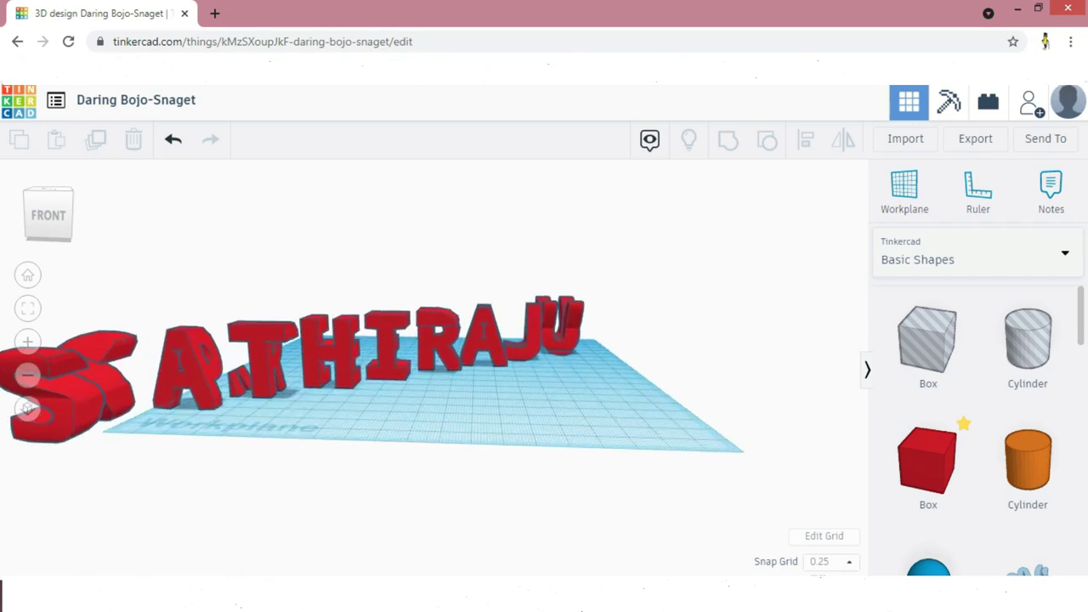
click(438, 344)
right_drag(451, 365, 429, 434)
right_drag(621, 446, 580, 495)
scroll(580, 495, down, 2)
drag(927, 341, 608, 375)
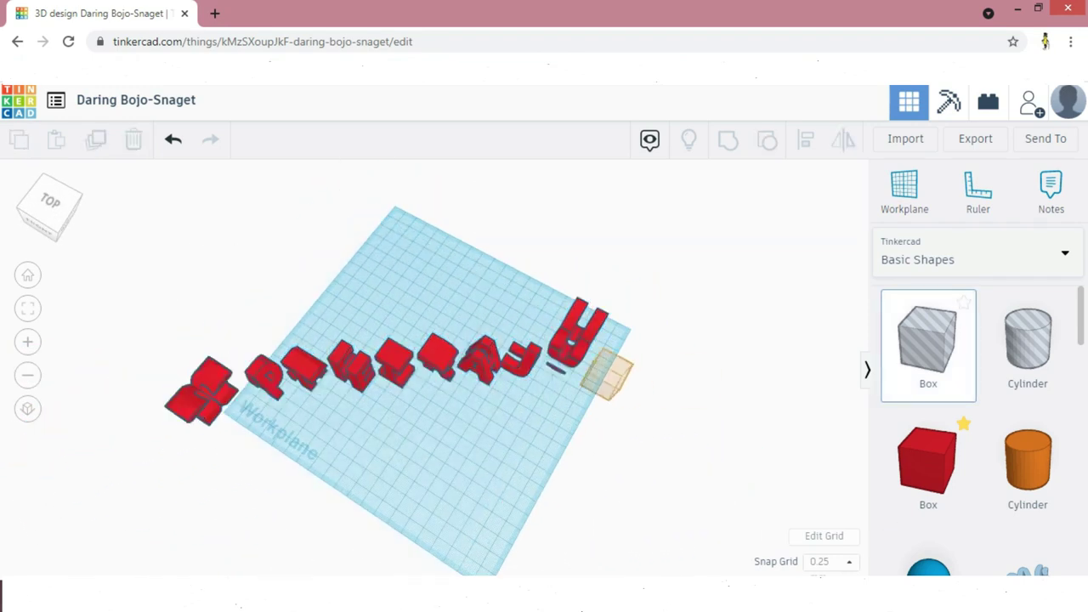
click(556, 387)
scroll(557, 387, up, 2)
right_drag(556, 387, 463, 284)
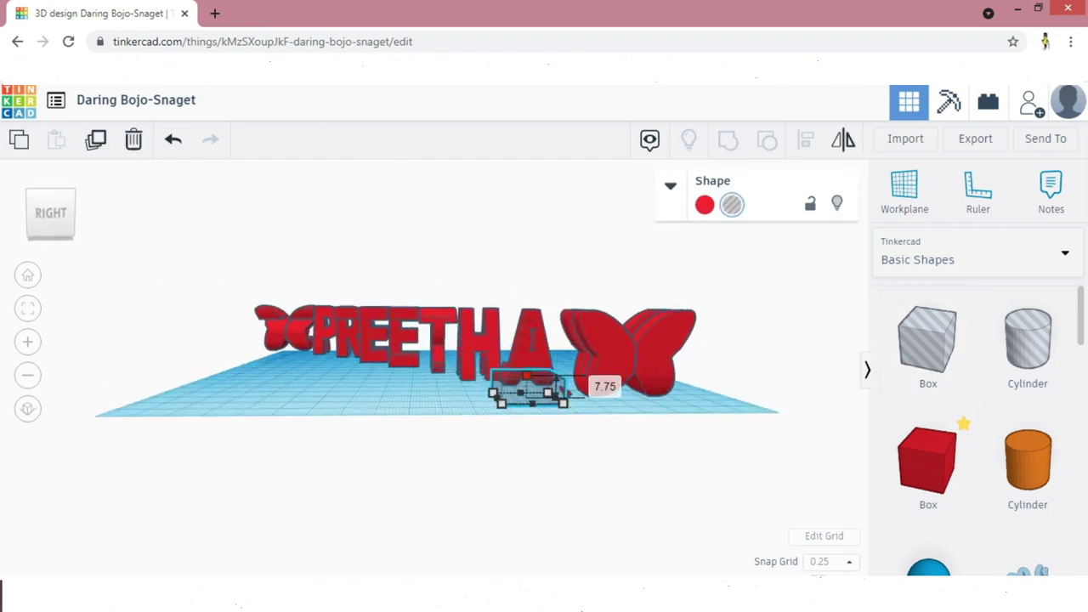
Check that the low hole box encloses the sliver, select everything and group it to cut the sliver away
right_drag(555, 360, 543, 457)
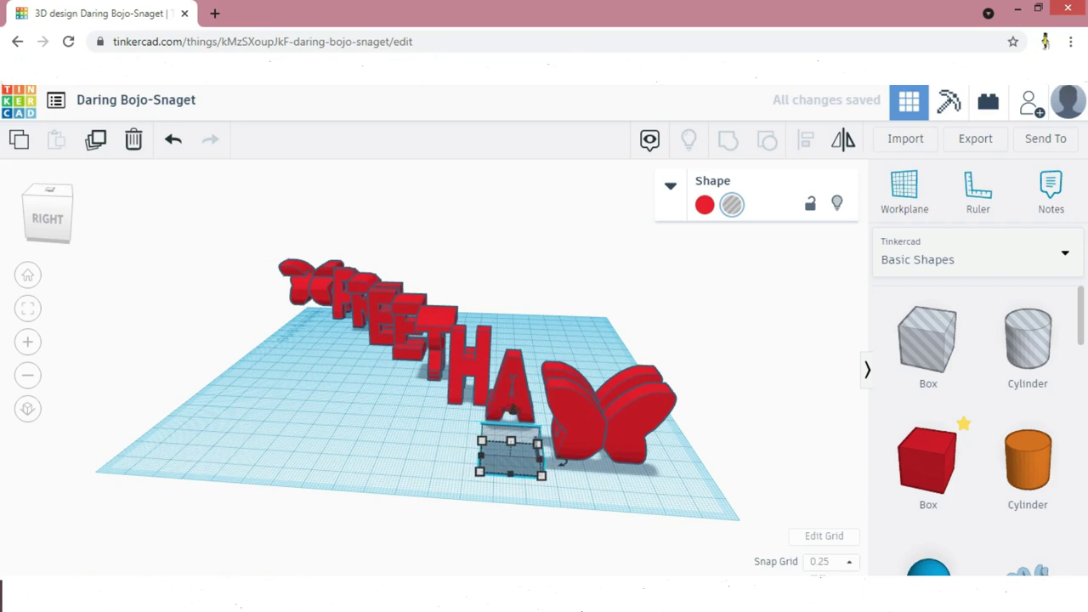
right_drag(544, 366, 551, 451)
click(533, 410)
right_drag(533, 411, 541, 320)
key(ctrl+a)
click(729, 140)
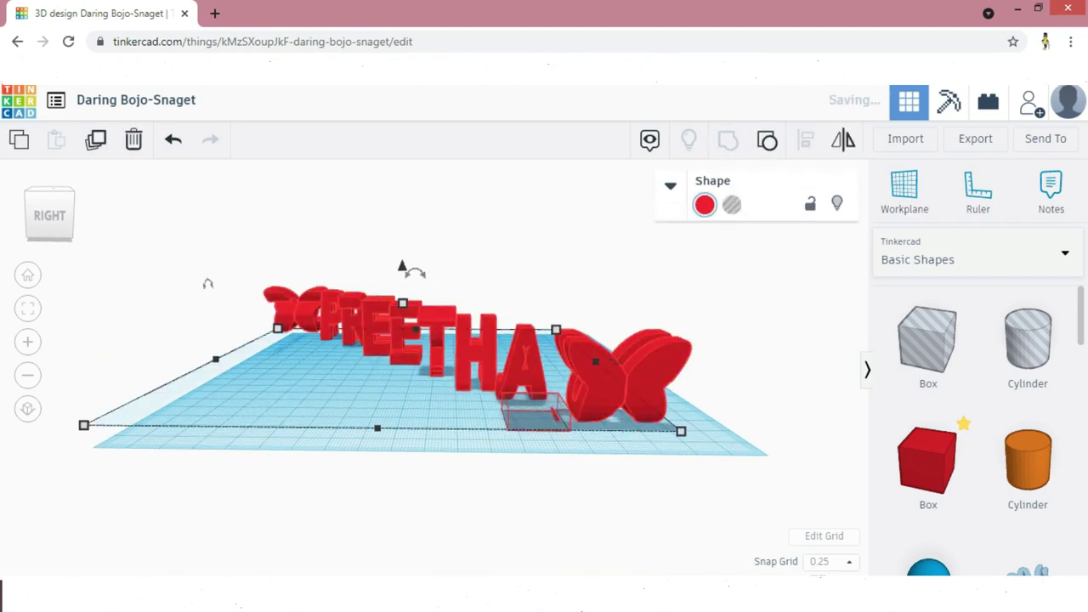
Place another hole box over the leftover fragment between the first A and the T and make it about 15.5 mm high
right_drag(612, 425, 416, 476)
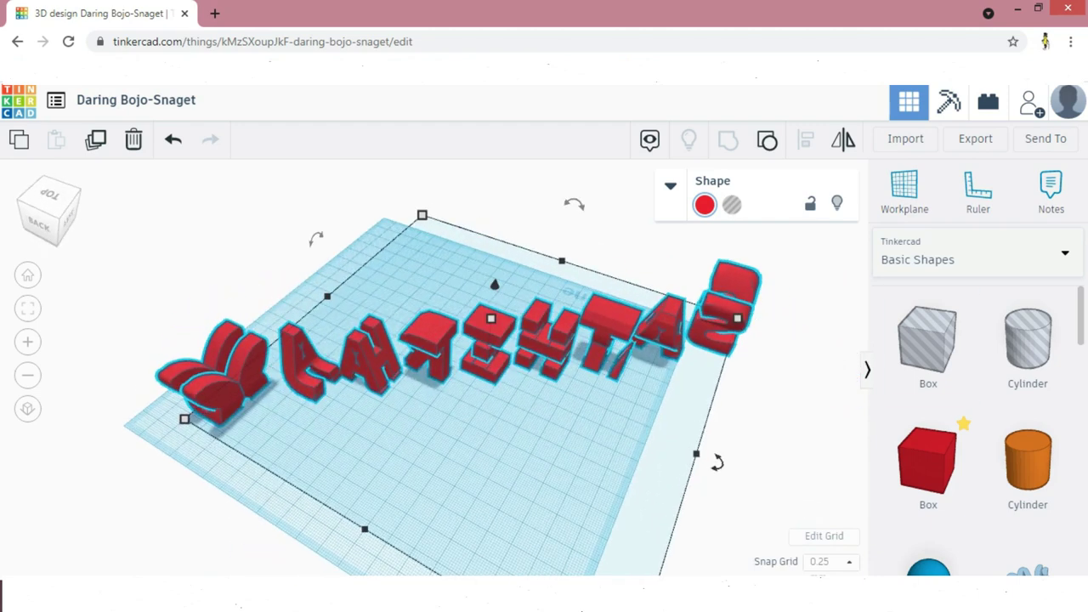
drag(927, 342, 629, 374)
right_drag(629, 408, 678, 337)
click(612, 338)
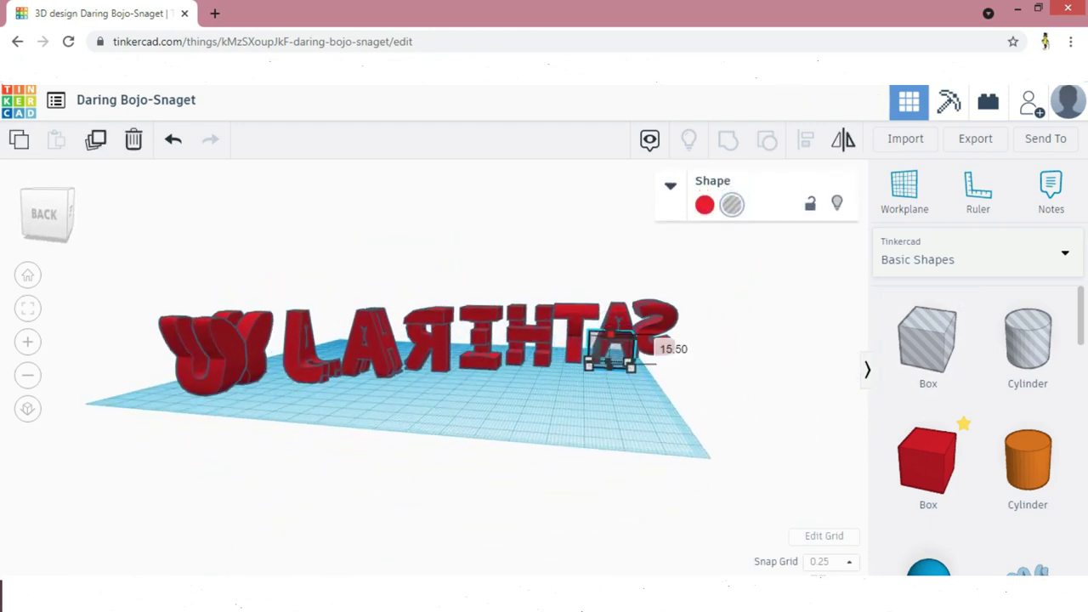
click(625, 416)
Fit the hole box around the leftover fragment, select everything and group it to remove the fragment
right_drag(625, 416, 500, 423)
click(502, 432)
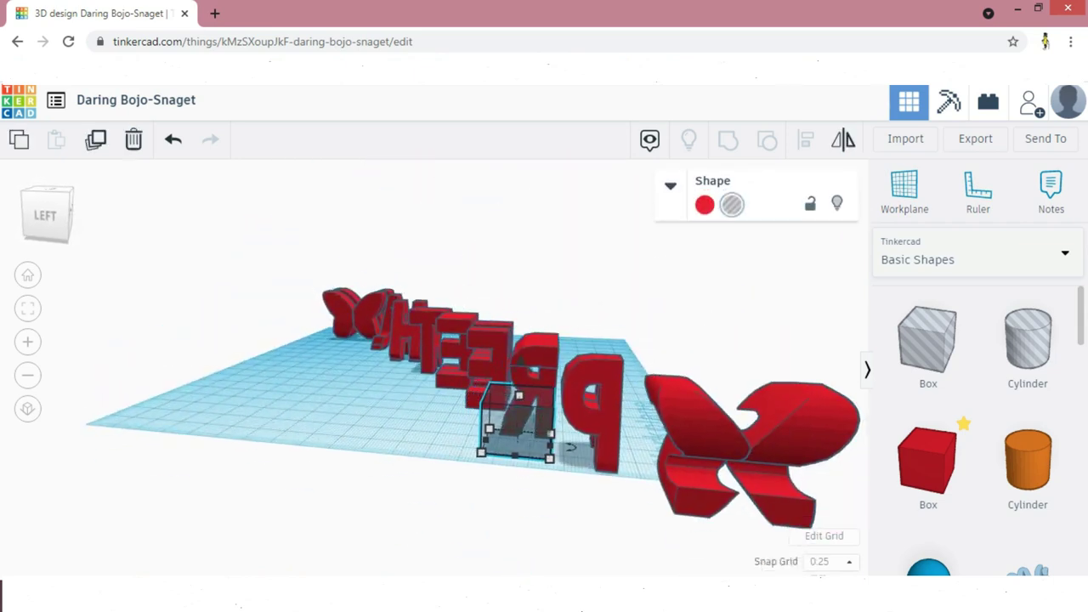
right_drag(502, 432, 442, 502)
key(ctrl+a)
key(ctrl+g)
Rotate the whole model 45° on the workplane so the diagonal row of letters runs straight across
scroll(442, 502, down, 5)
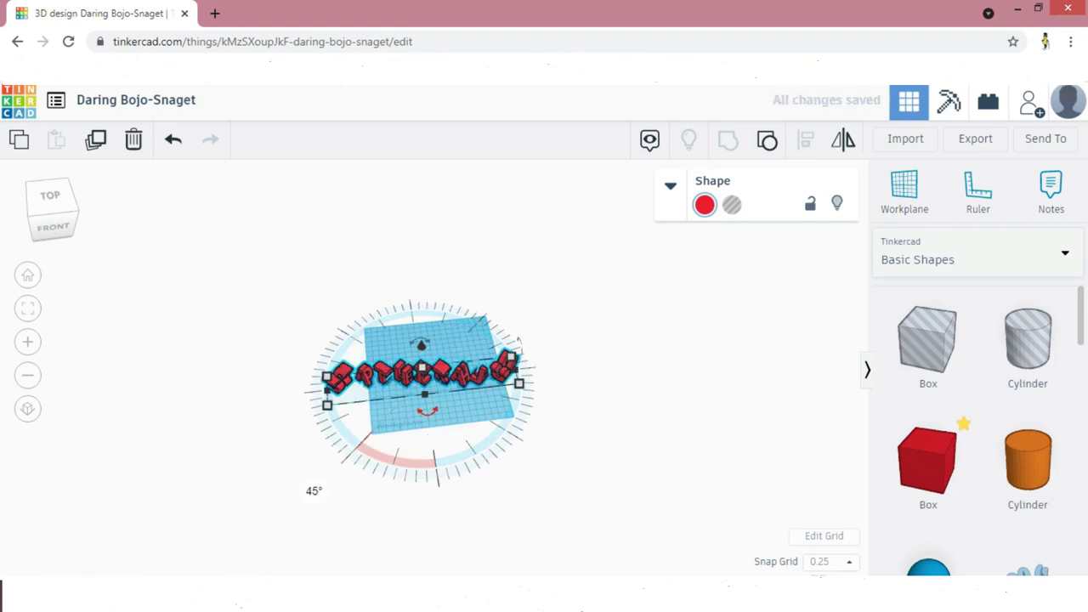
click(451, 469)
Place a solid red box on the workplane in front of the letter row and set its height to 5 mm
scroll(432, 366, up, 3)
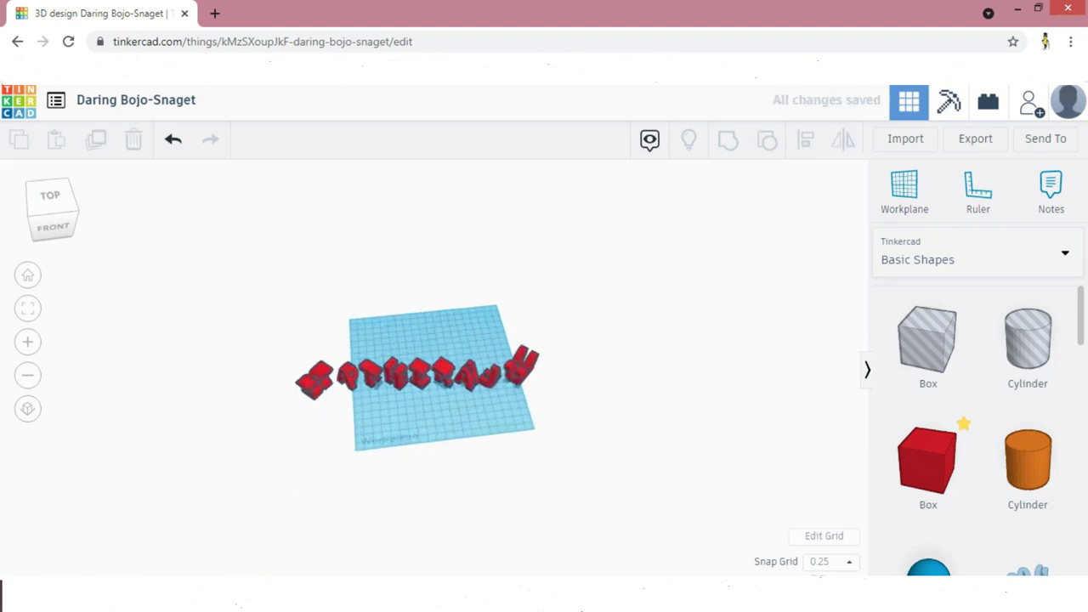
right_drag(432, 366, 442, 318)
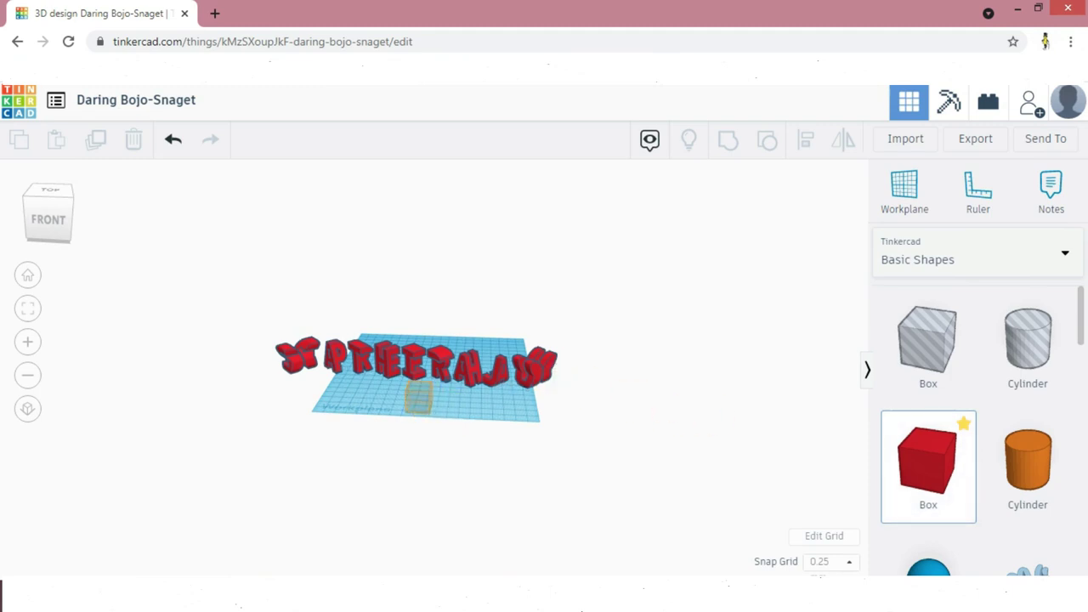
drag(418, 397, 418, 398)
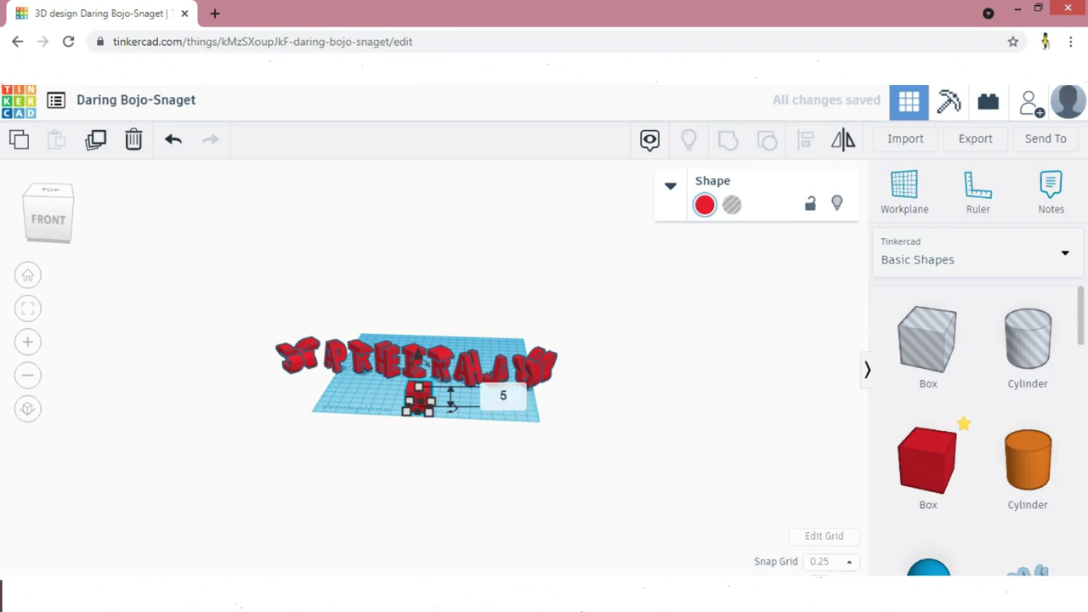
right_drag(419, 371, 439, 455)
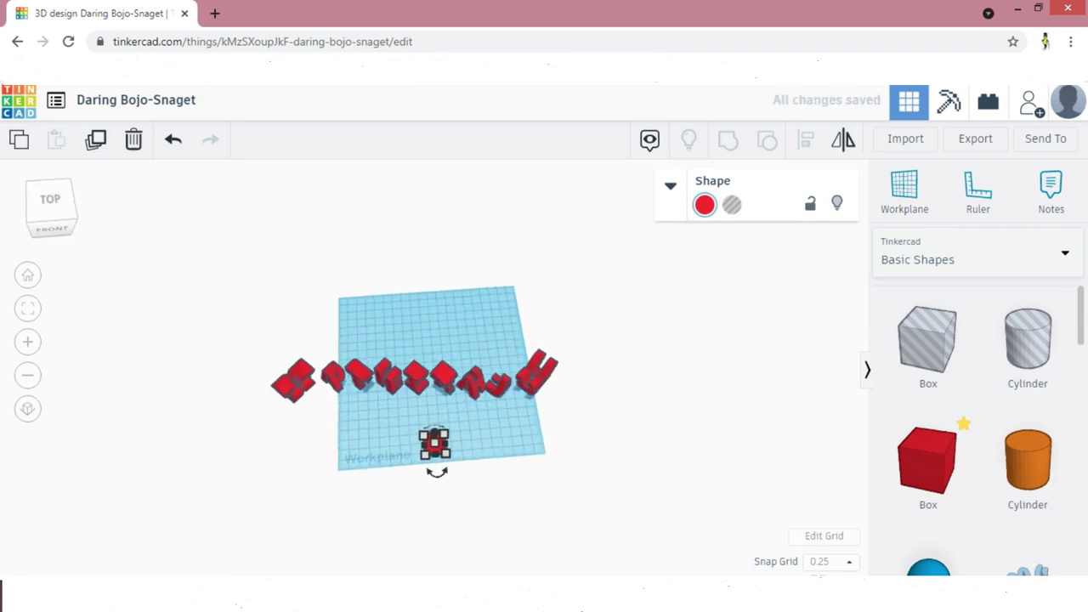
Stretch the box into a strip about 202 mm long and move it beneath the letters as a base
drag(446, 454, 632, 451)
drag(527, 444, 357, 380)
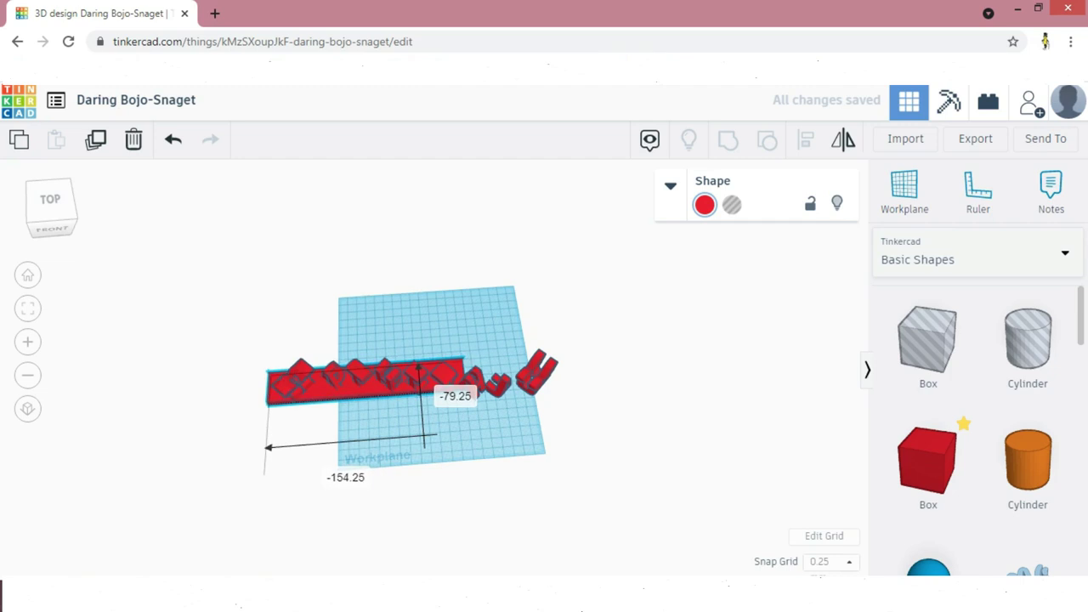
key(Escape)
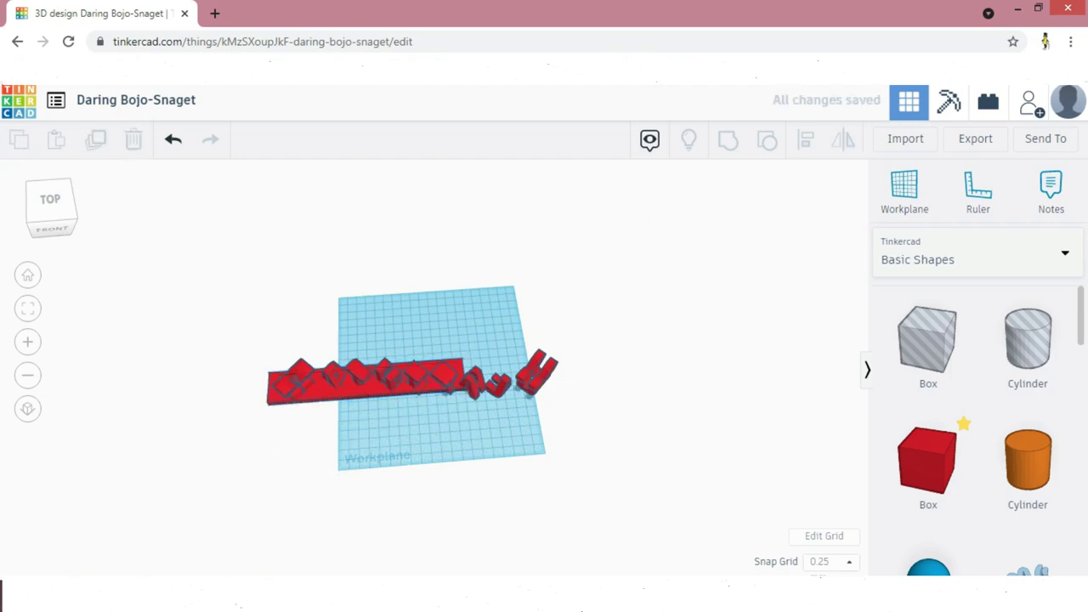
Enlarge the base plate in length and width so it extends beneath the entire row of letters
click(401, 388)
drag(463, 360, 462, 352)
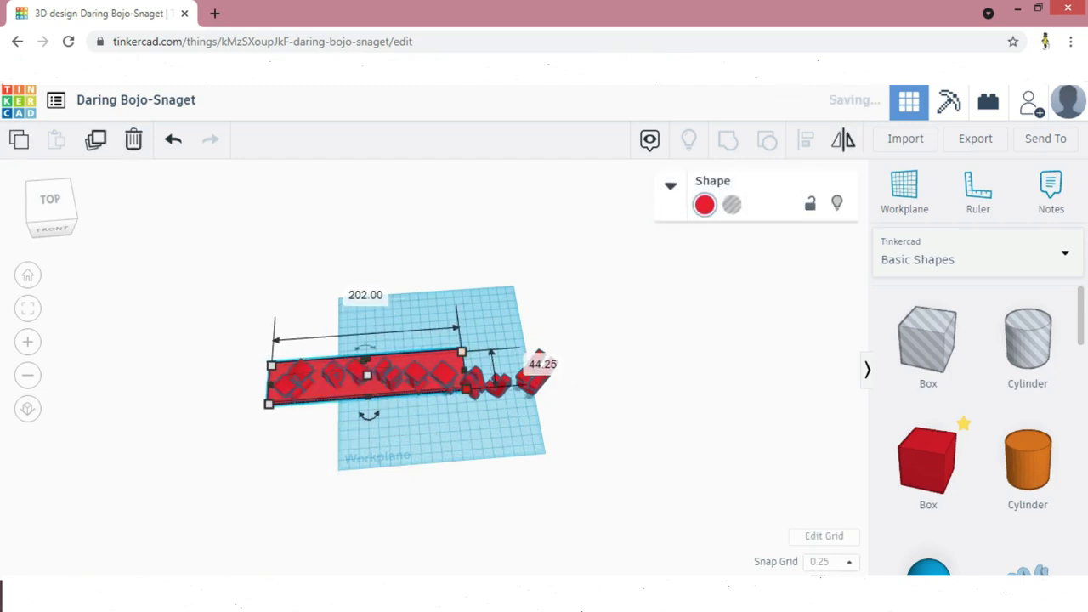
drag(466, 390, 578, 429)
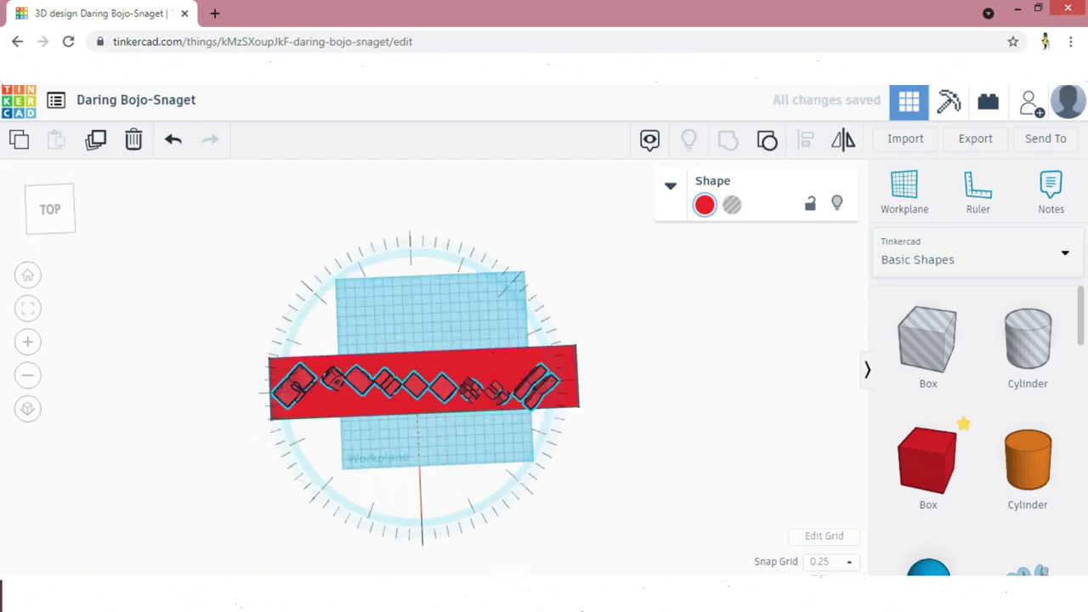
Adjust the letter row's rotation slightly so it lines up with the base plate
drag(425, 493, 421, 493)
key(Return)
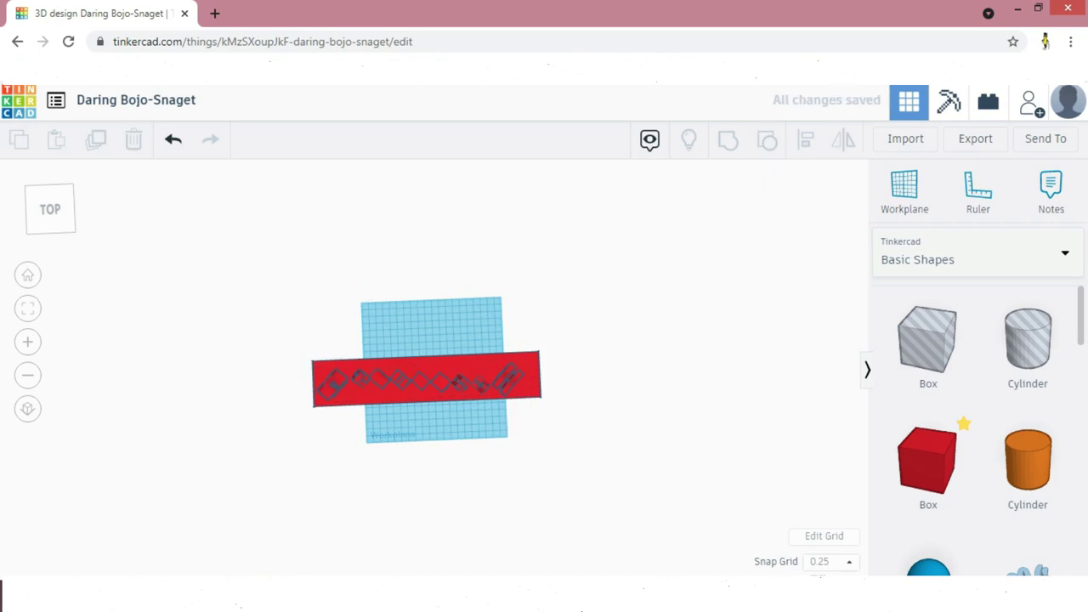
key(Return)
click(508, 450)
right_drag(508, 449, 570, 344)
click(513, 375)
click(563, 442)
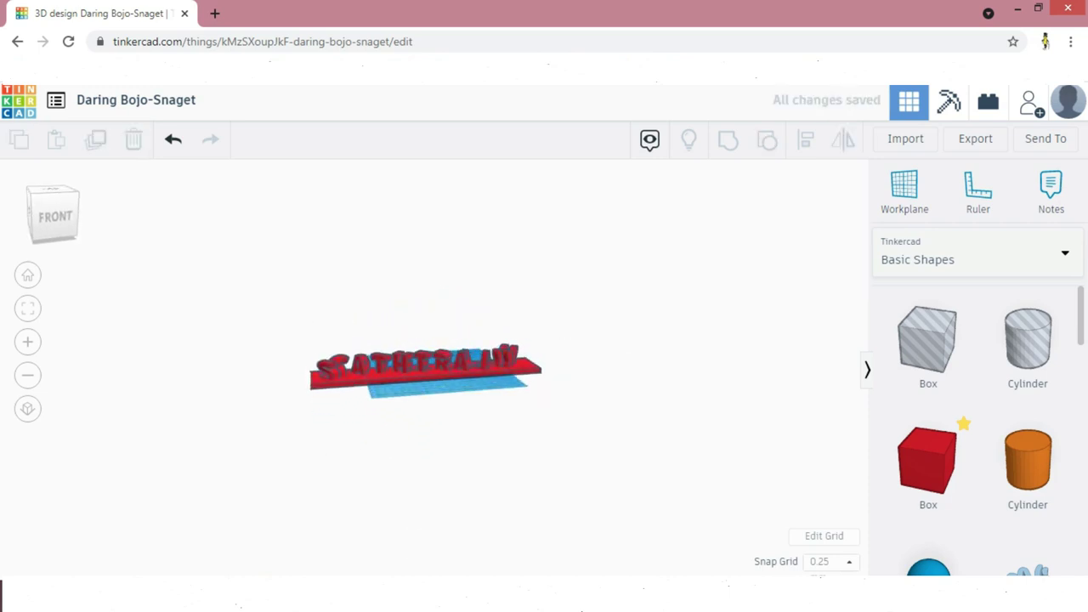
Raise the letters so they stand on the base plate, setting their elevation above the workplane to 3 mm
scroll(455, 366, up, 8)
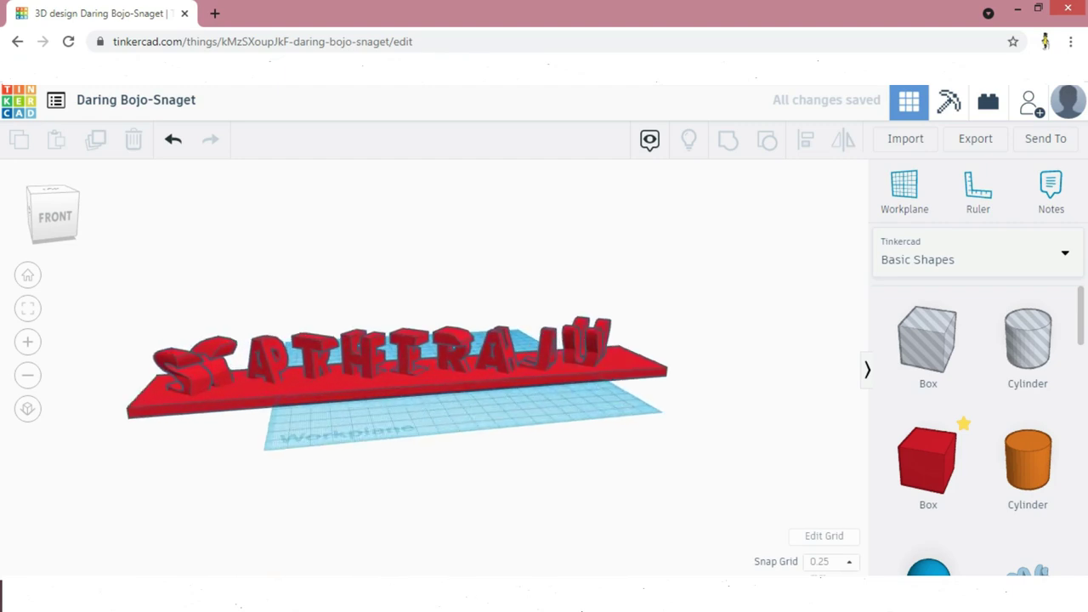
scroll(455, 366, up, 1)
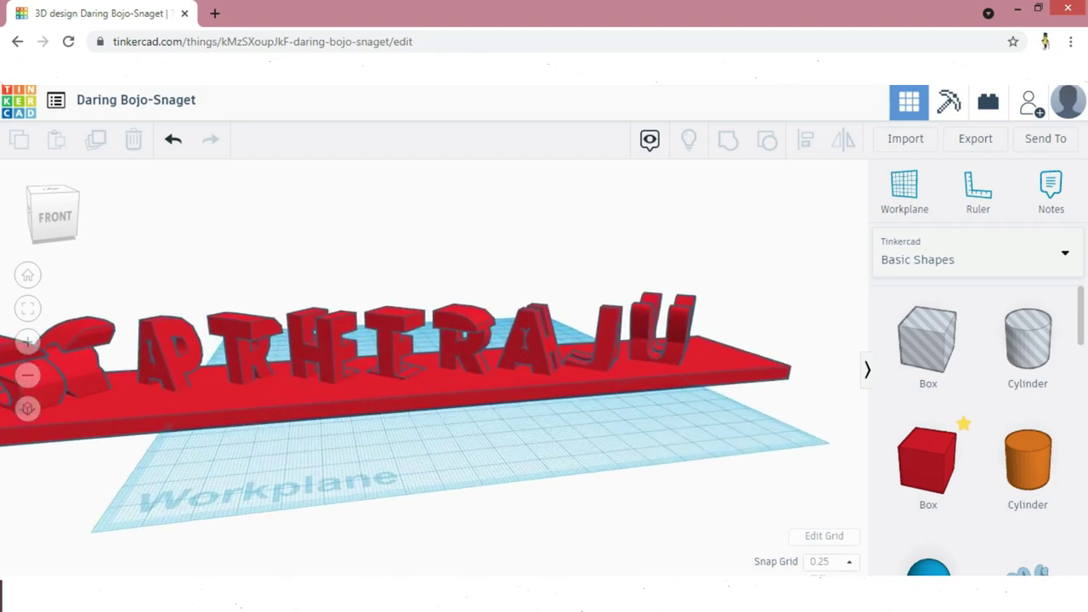
click(463, 344)
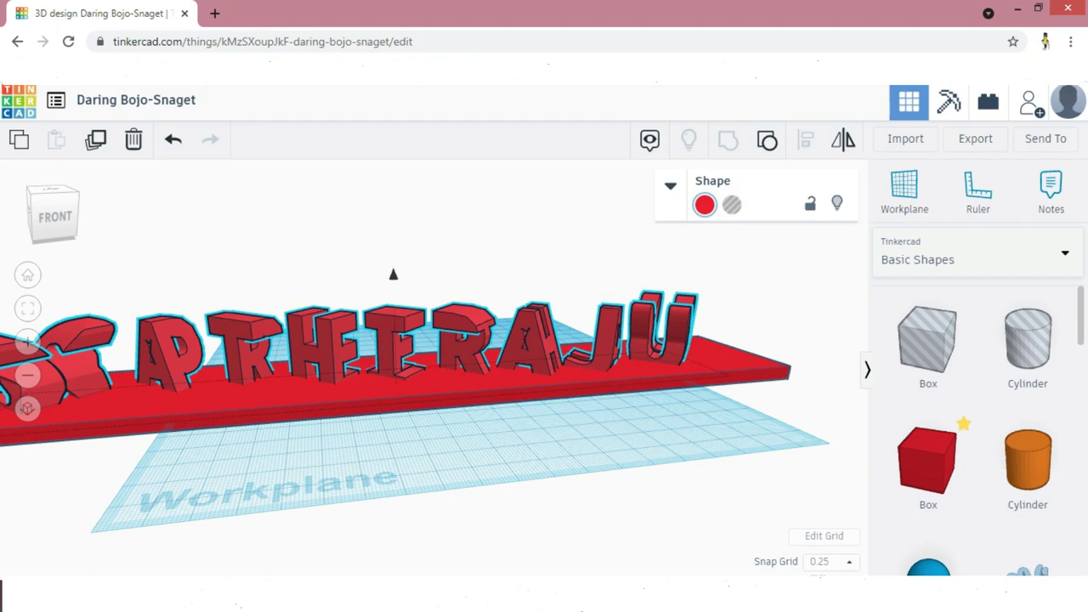
drag(393, 274, 389, 248)
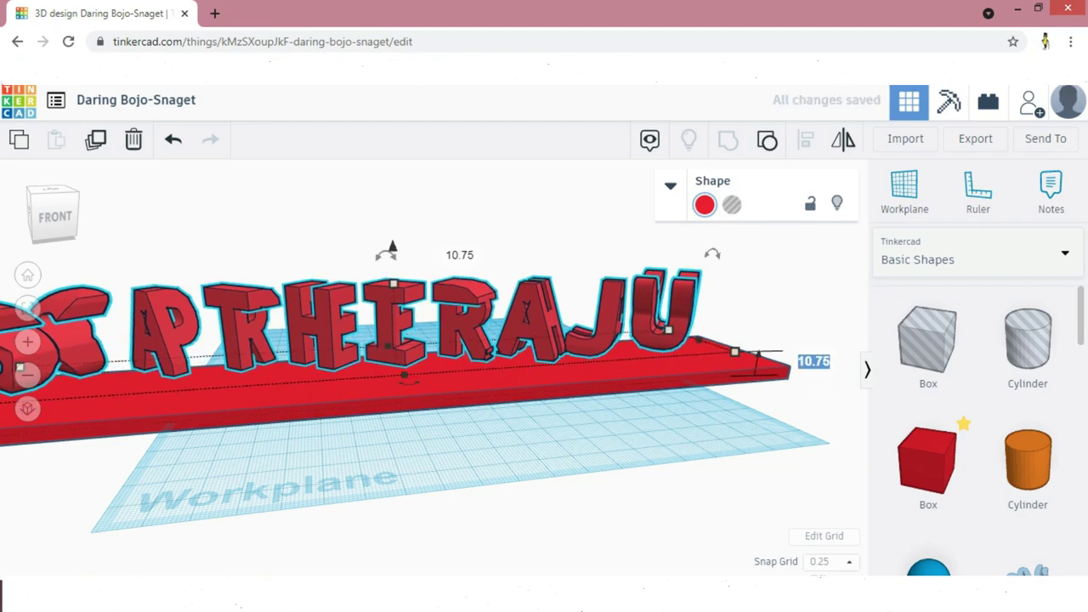
key(Return)
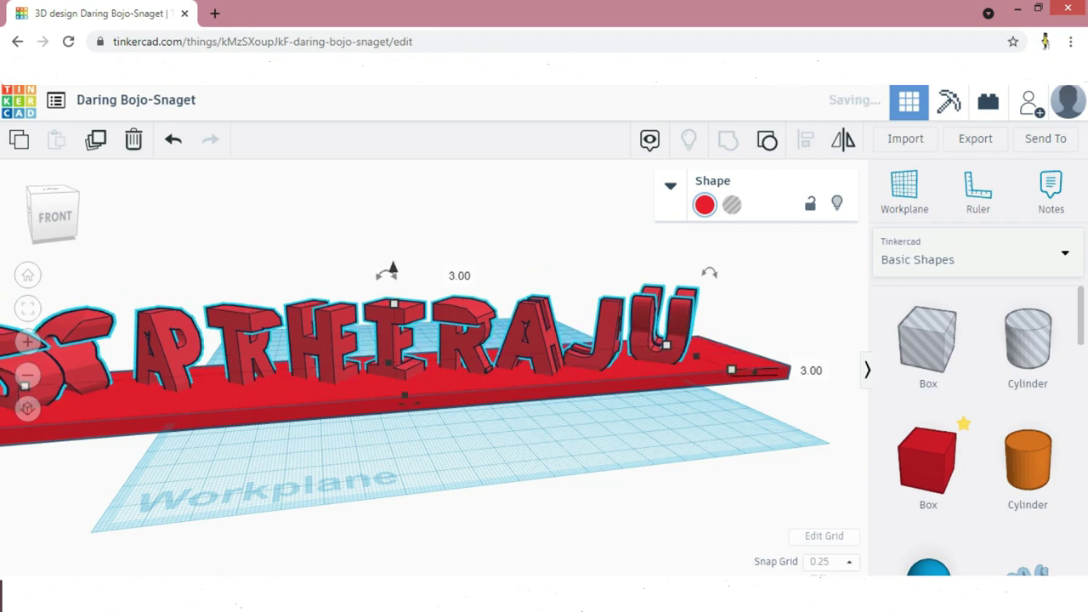
key(Escape)
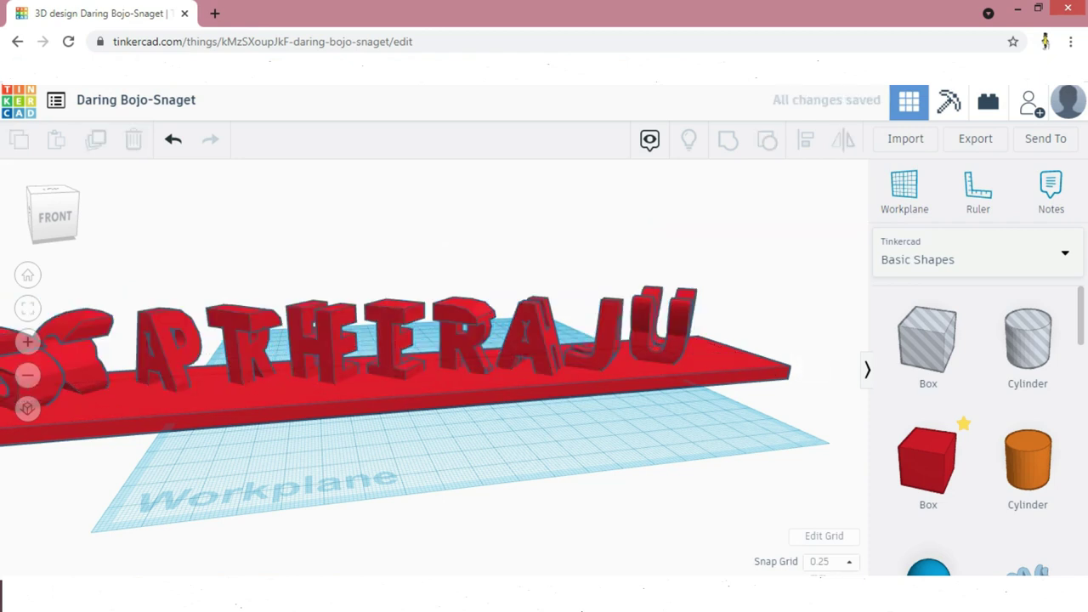
Set the height of the letter group to 40 mm
scroll(434, 365, down, 4)
right_drag(434, 366, 507, 354)
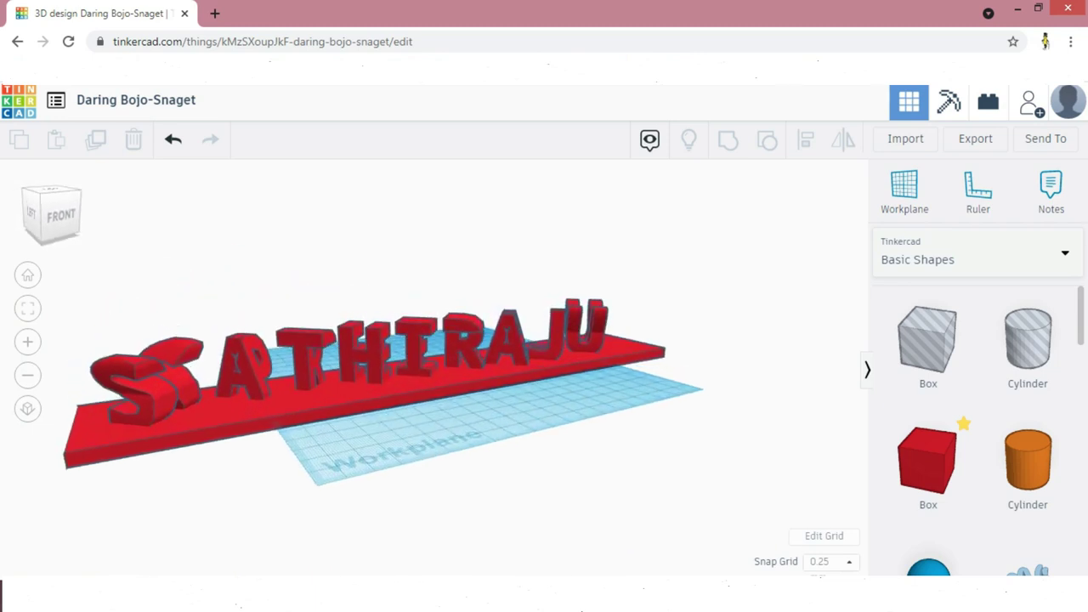
click(503, 342)
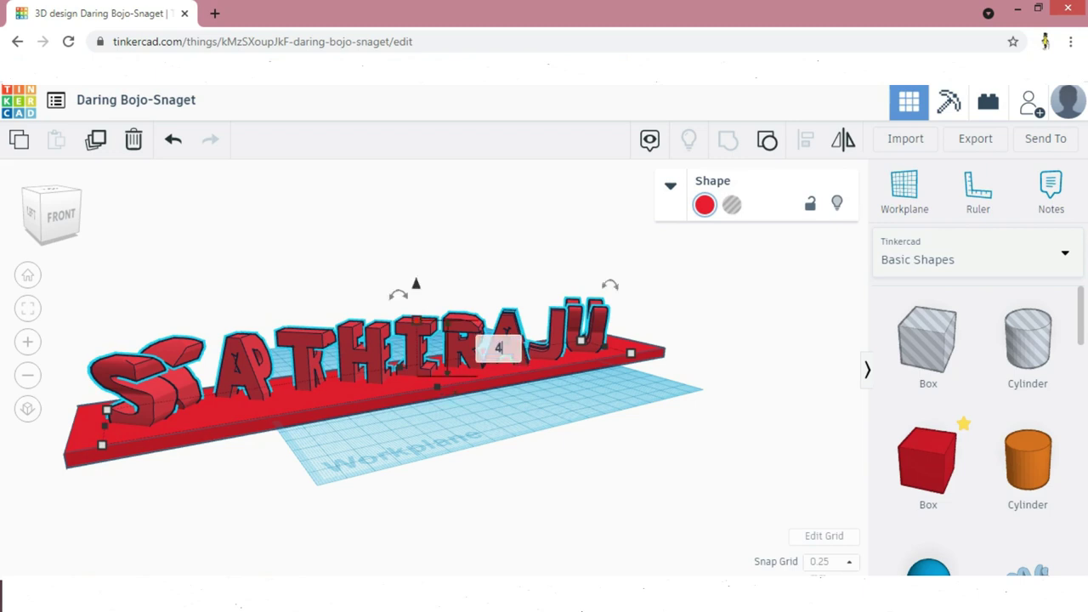
text(40)
key(Return)
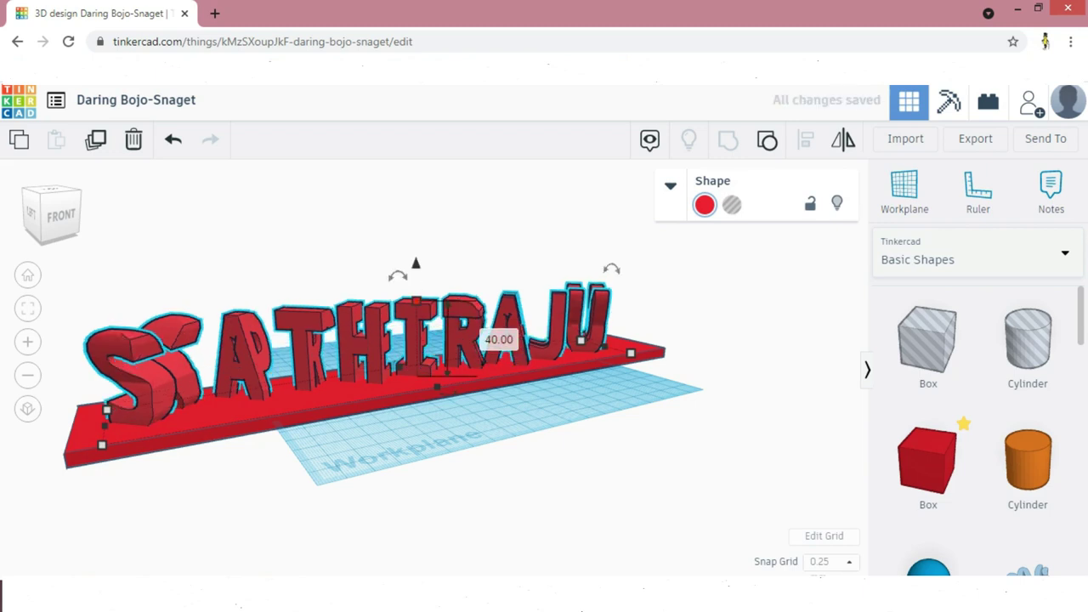
Set the depth of the letter group across the base to 45 mm
click(510, 459)
right_drag(510, 459, 672, 459)
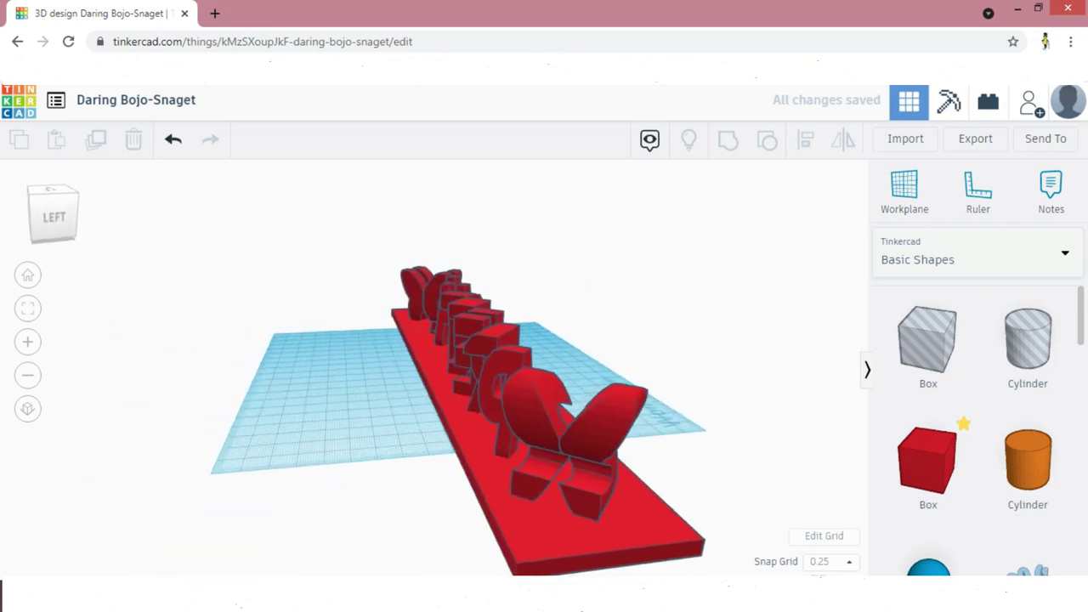
click(544, 417)
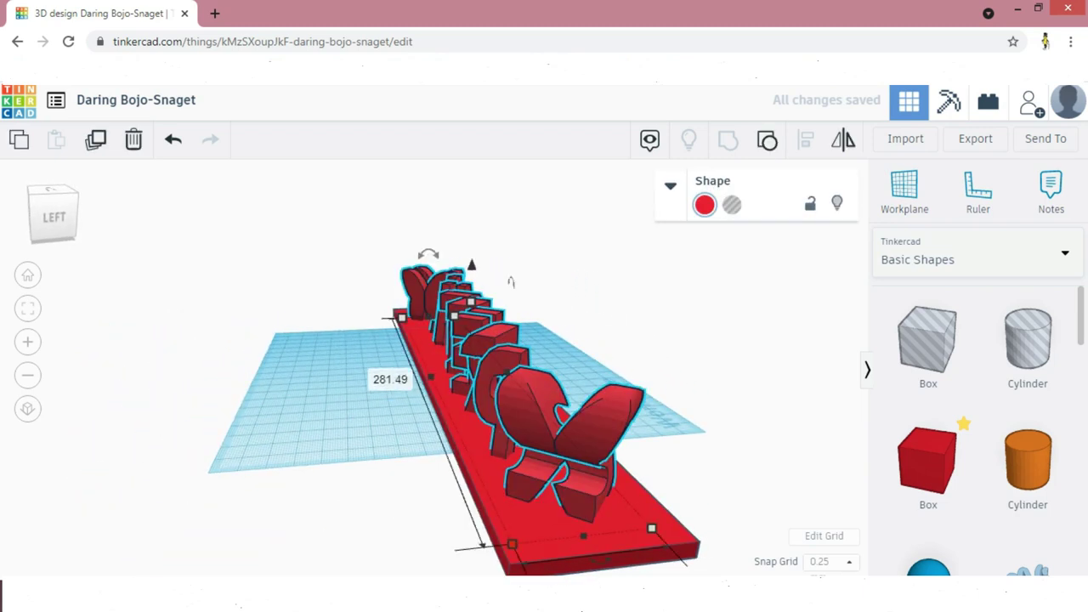
scroll(444, 374, down, 3)
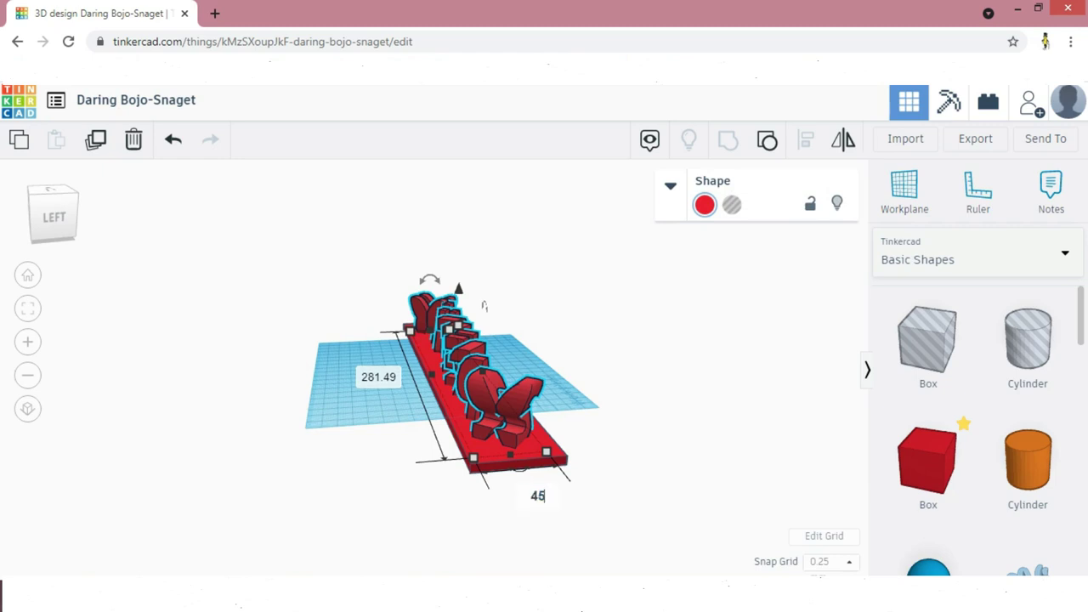
key(Return)
click(629, 464)
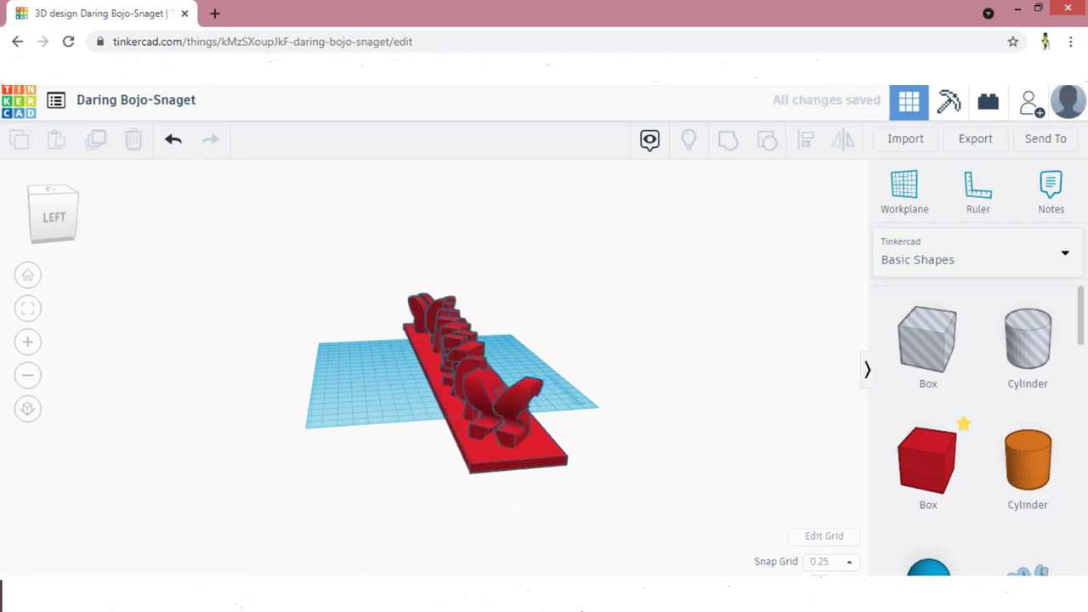
Check both reading angles of the model, select the letters with the base and group them into one shape
right_drag(629, 463, 455, 420)
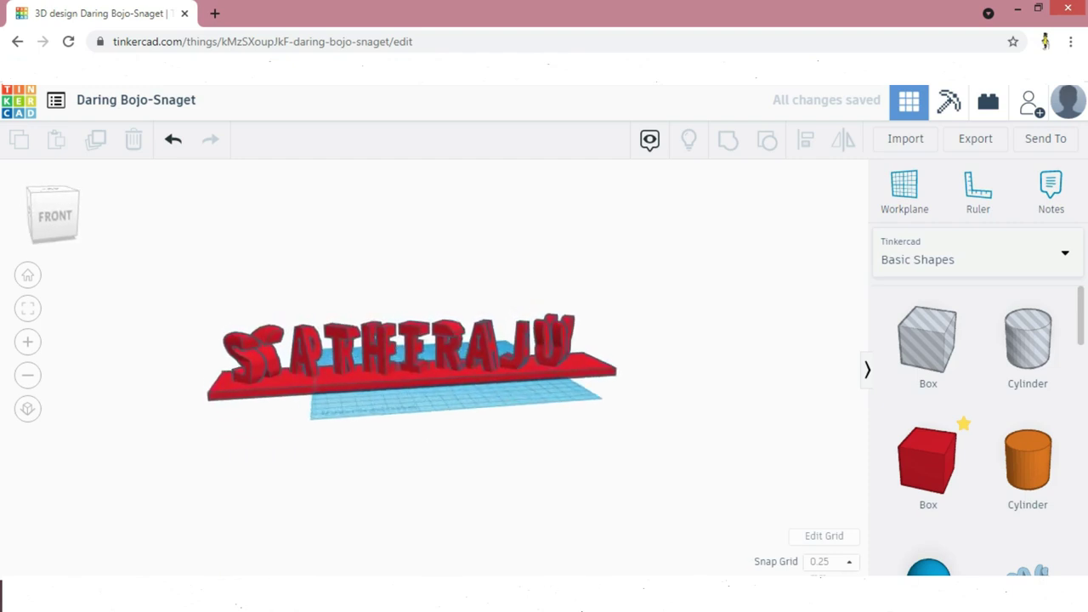
right_drag(442, 383, 510, 374)
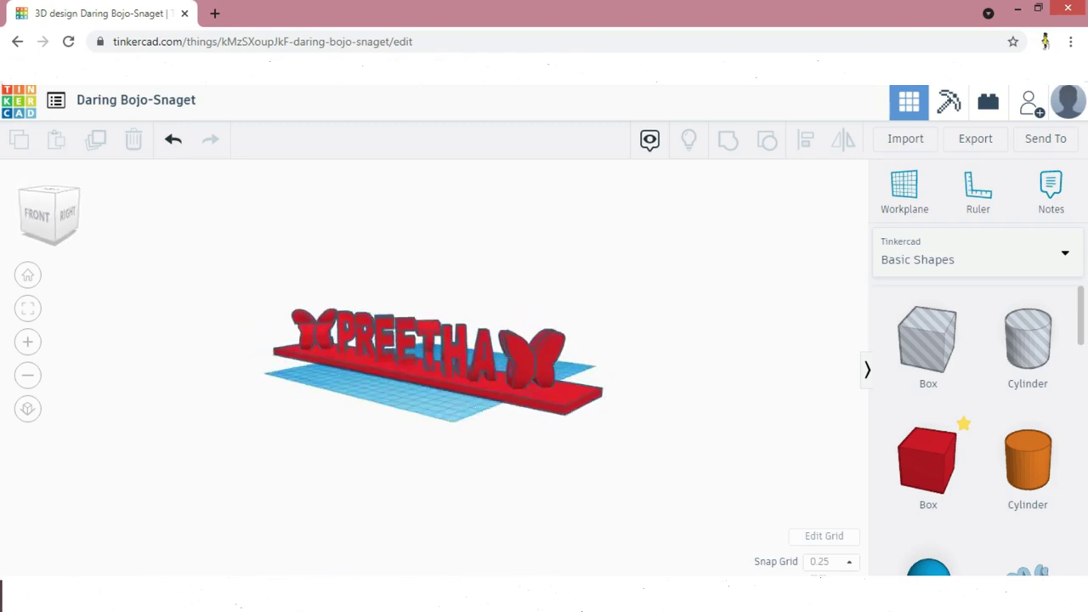
right_drag(442, 357, 528, 438)
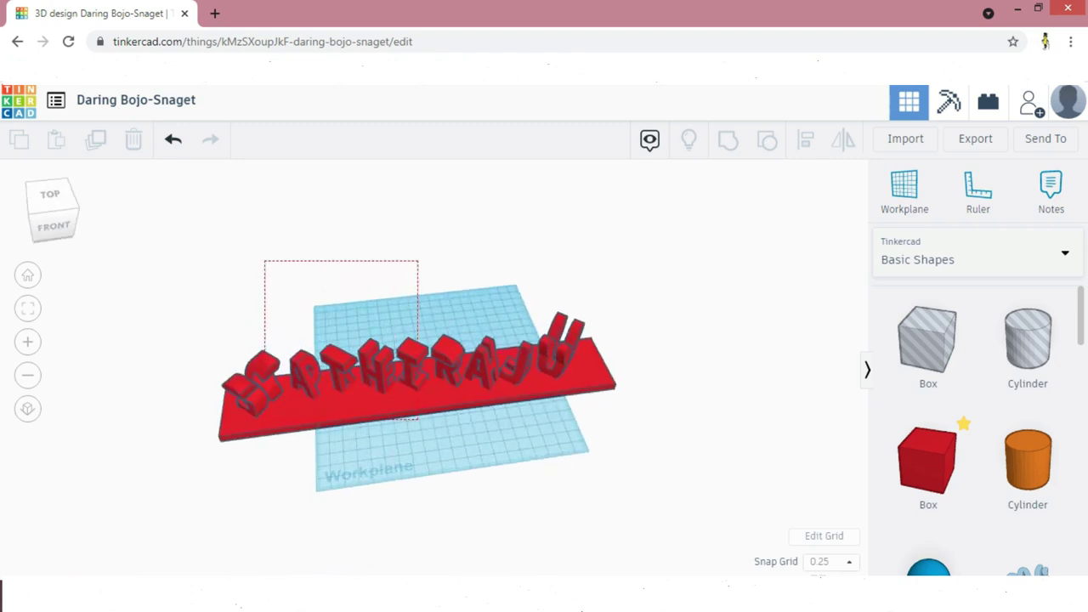
drag(417, 419, 417, 418)
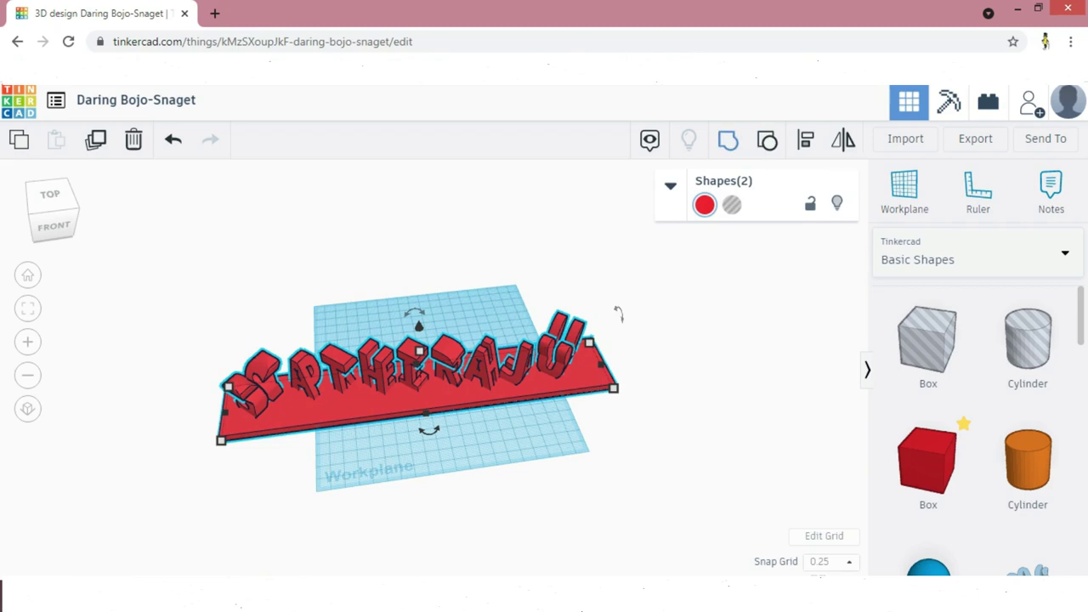
key(ctrl+g)
scroll(573, 320, down, 3)
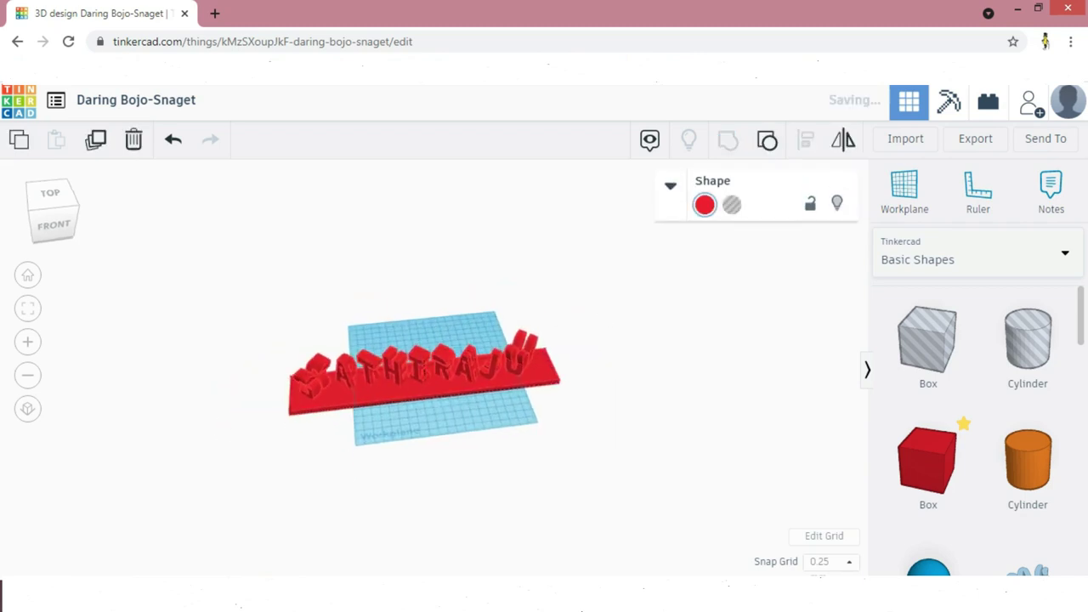
Rename the design as DUAL NAME
right_drag(401, 418, 393, 343)
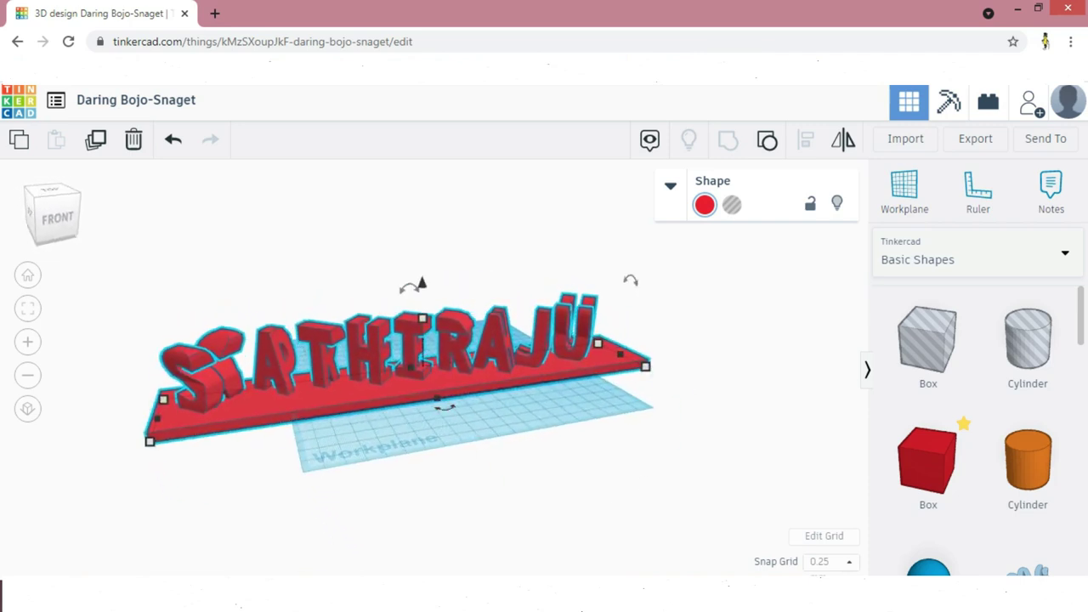
scroll(435, 367, down, 4)
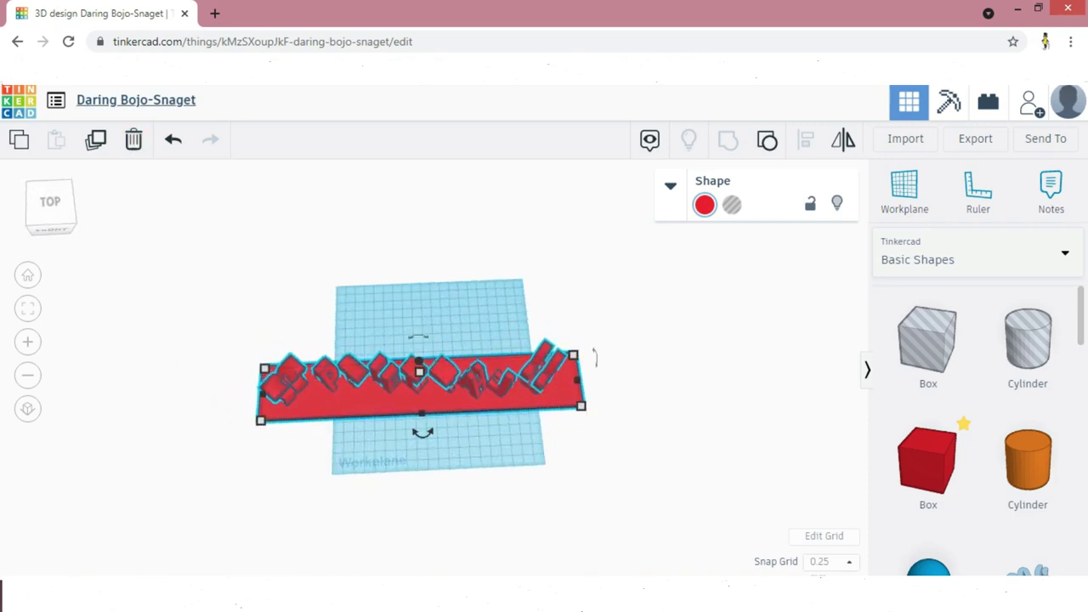
click(136, 99)
text(DUAL NAME)
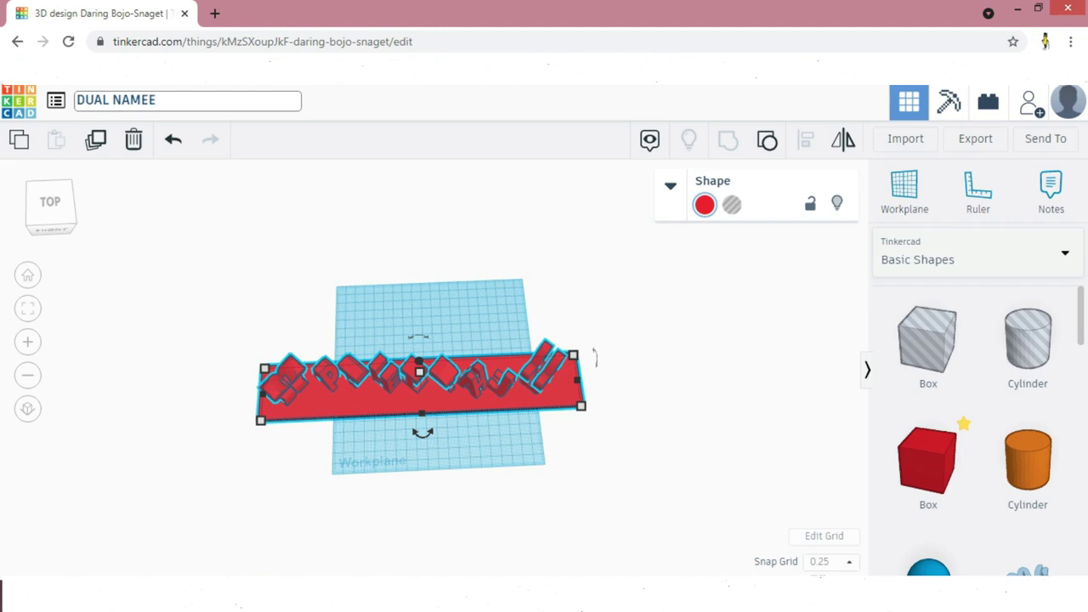
key(Return)
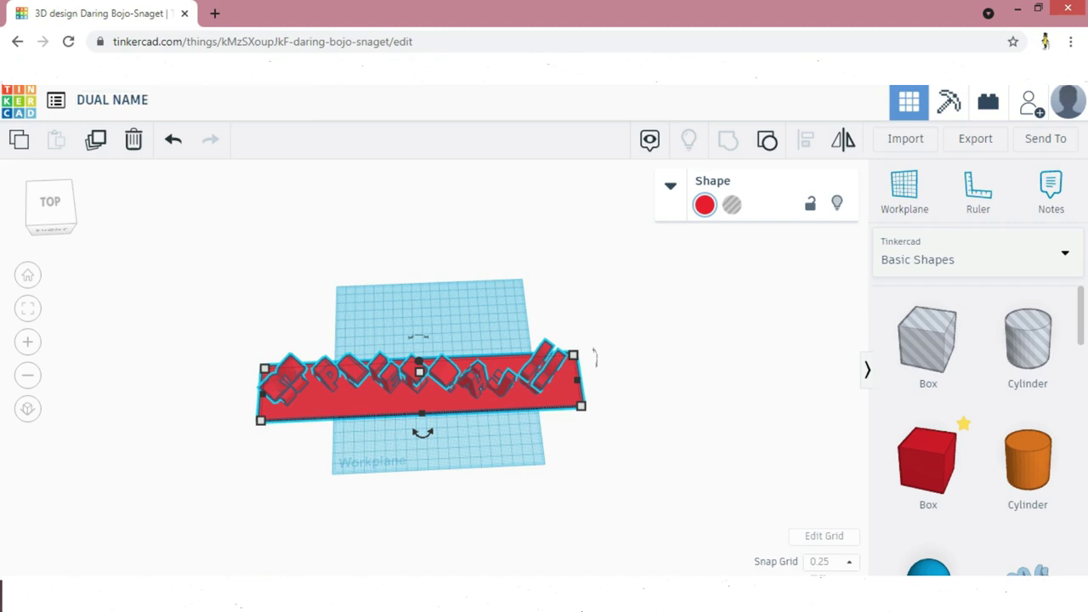
Export everything in the design as an STL file for 3D printing
right_drag(426, 408, 418, 371)
scroll(541, 300, up, 3)
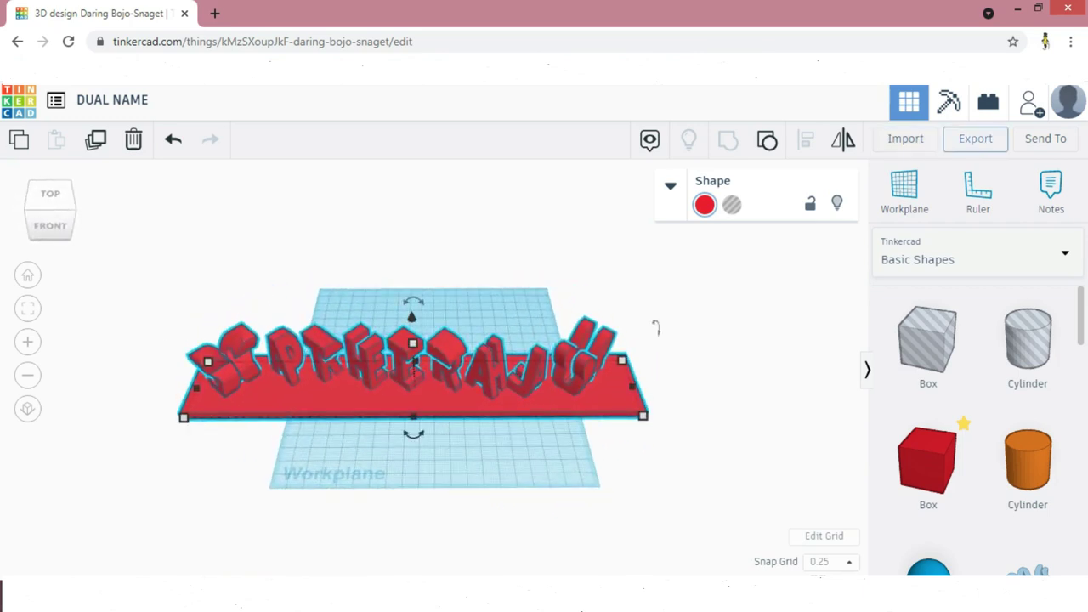
click(975, 139)
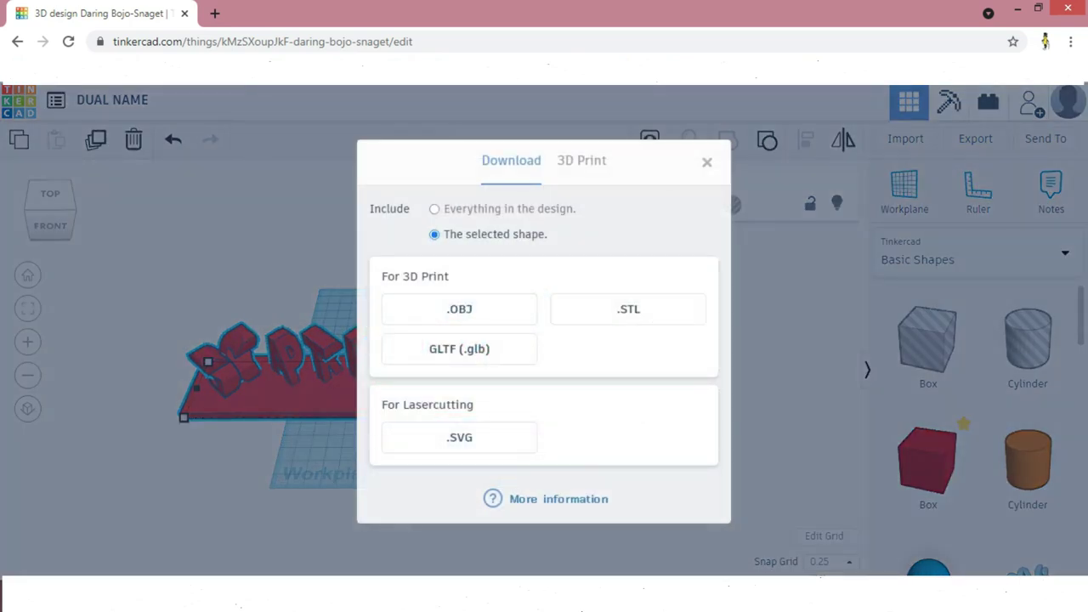
click(434, 209)
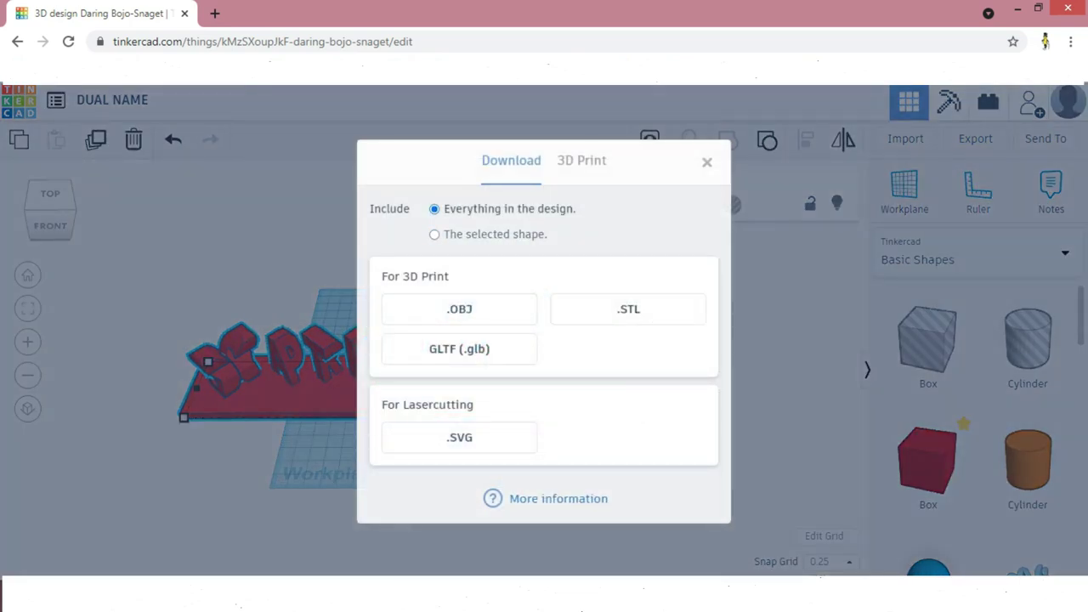
click(623, 309)
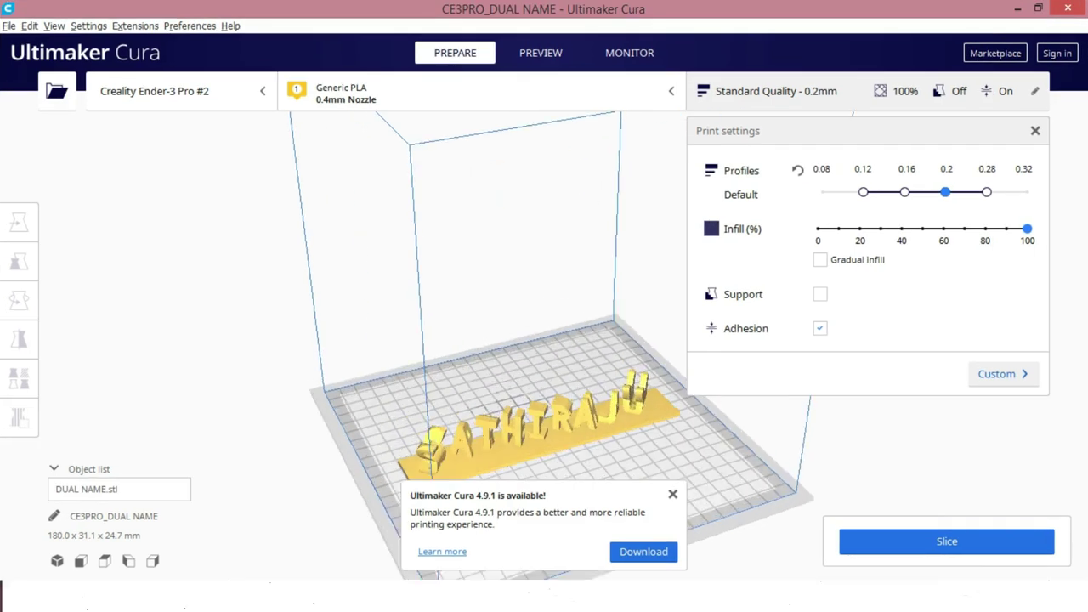
Switch to Ultimaker Cura with DUAL NAME.stl loaded and set the infill to 20%
scroll(544, 340, down, 3)
right_drag(544, 340, 467, 302)
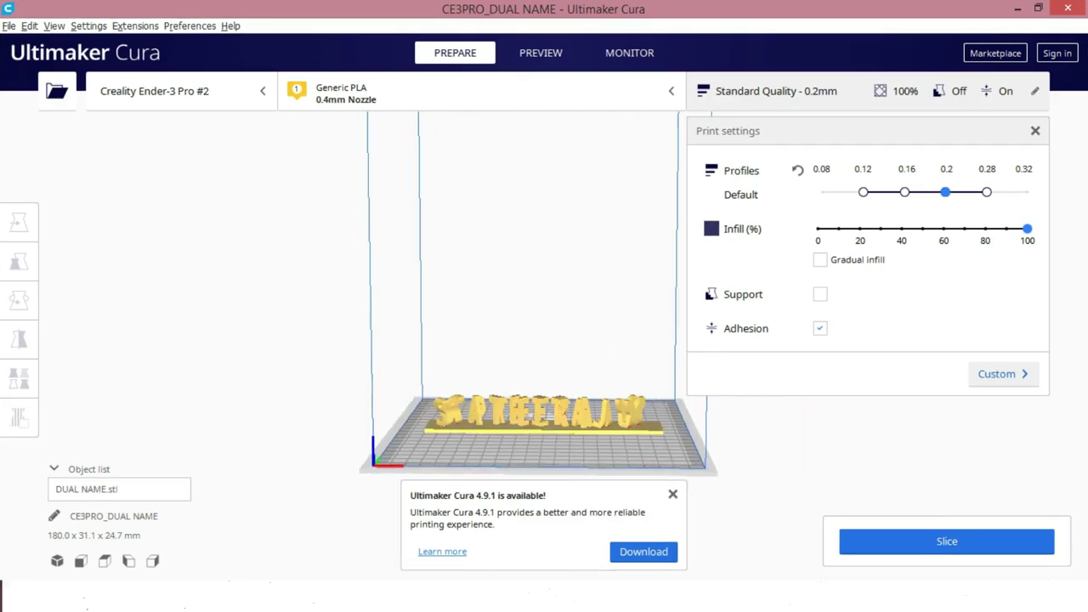
click(944, 228)
scroll(544, 299, down, 4)
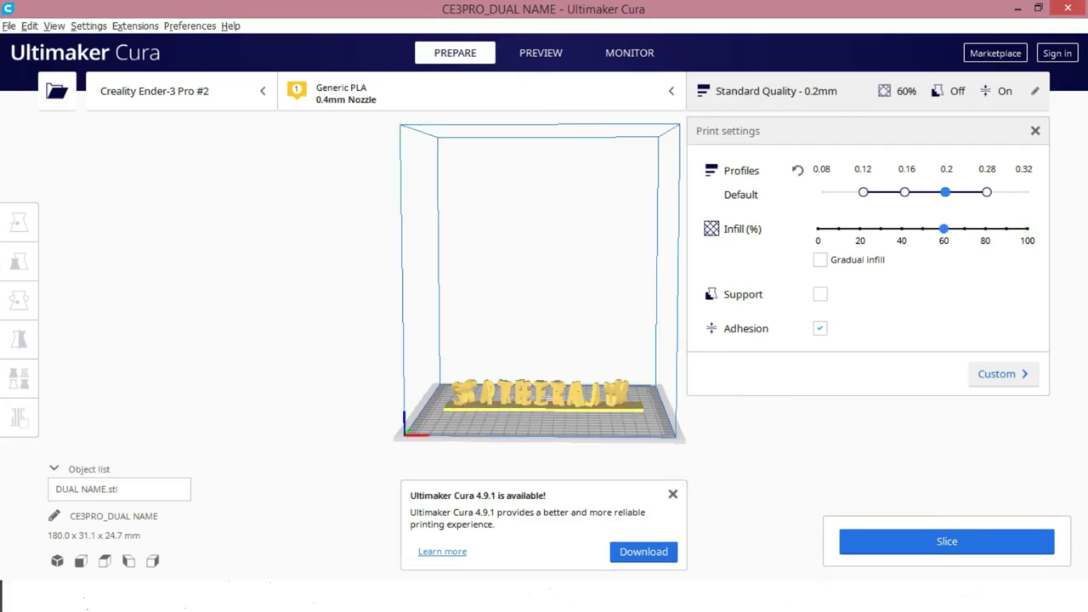
click(860, 228)
right_drag(510, 297, 562, 340)
Slice the model and save the print as a G-code file named CE3PRO_DUAL NAME
click(948, 541)
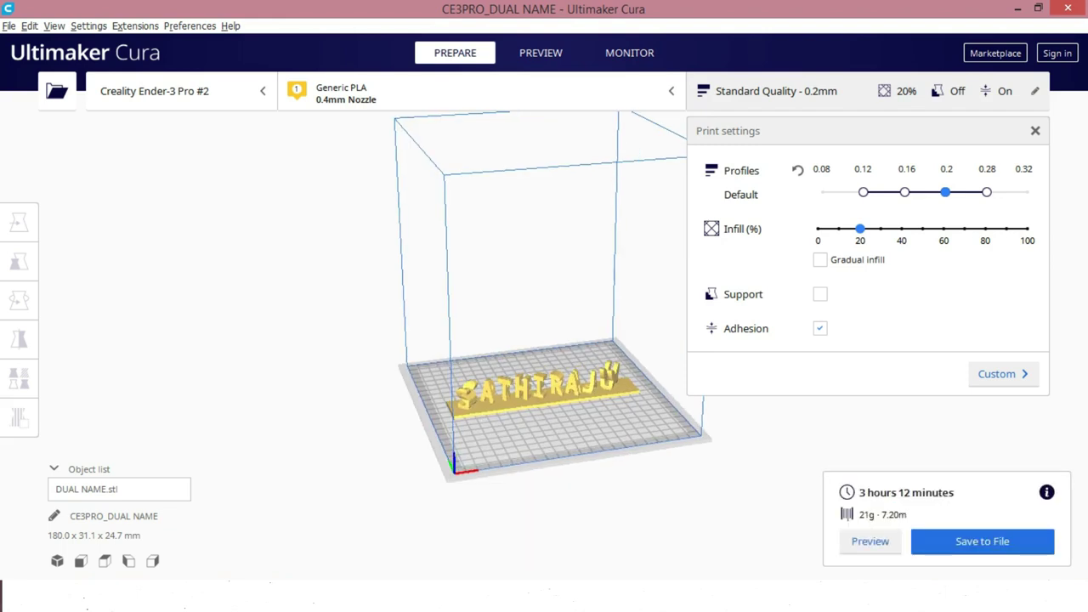
click(982, 540)
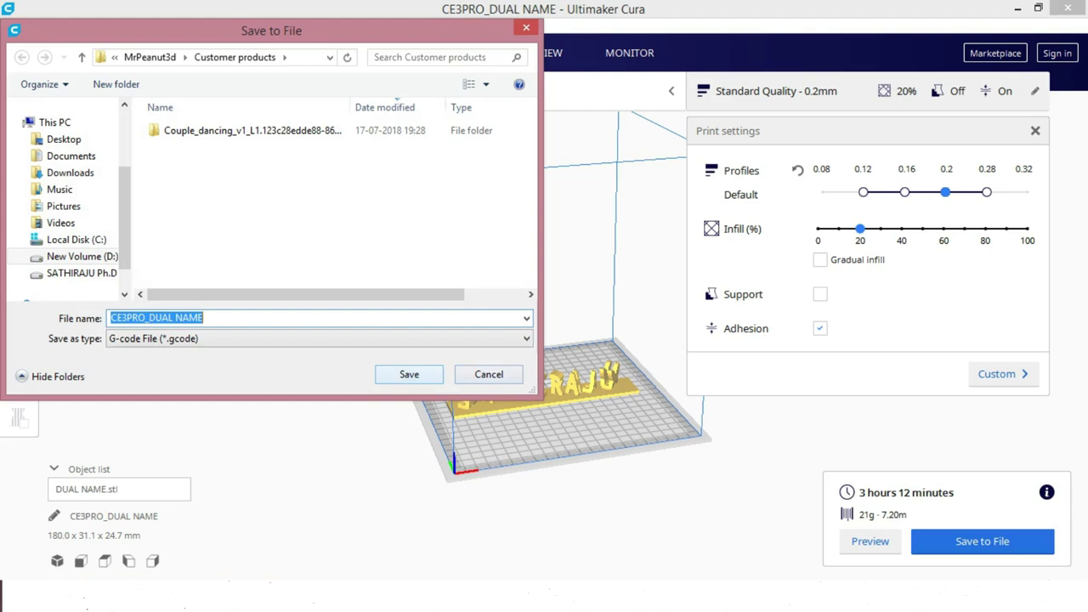